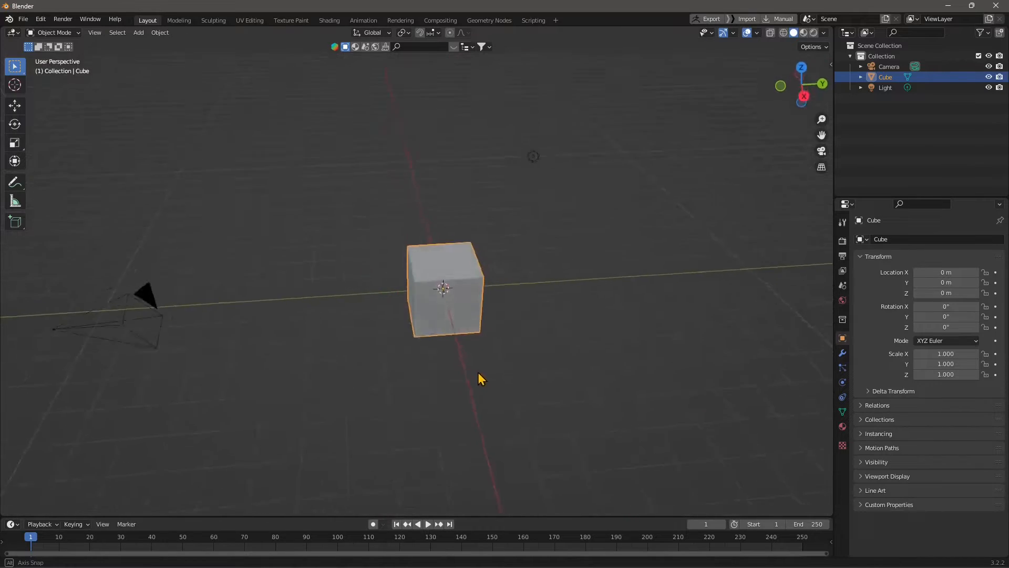
{"action": "left_click", "coordinate": [453, 342]}
{"action": "middle_click_drag", "start_coordinate": [453, 341], "coordinate": [478, 329]}
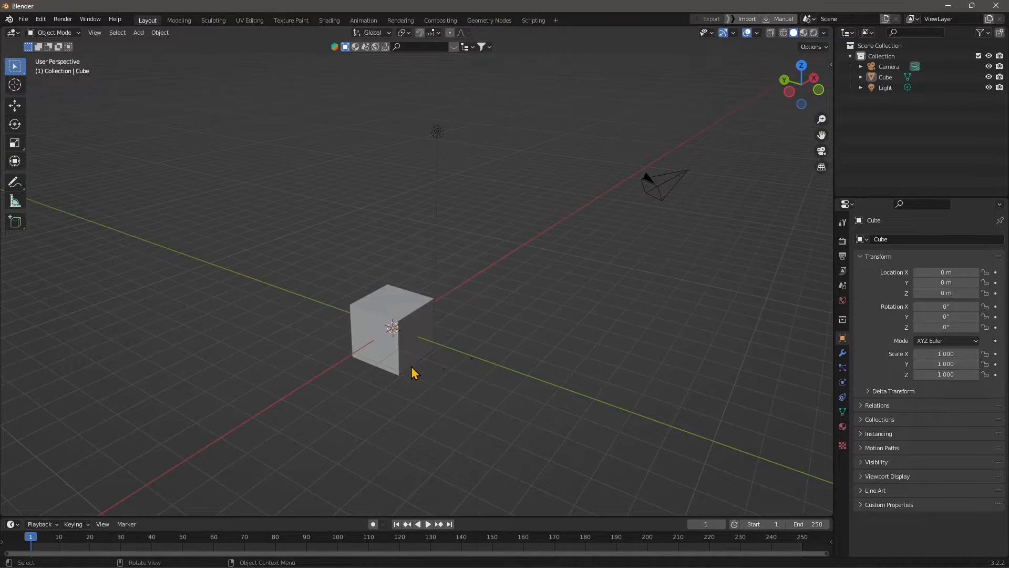
{"action": "scroll", "coordinate": [413, 371], "scroll_direction": "up", "scroll_amount": 1}
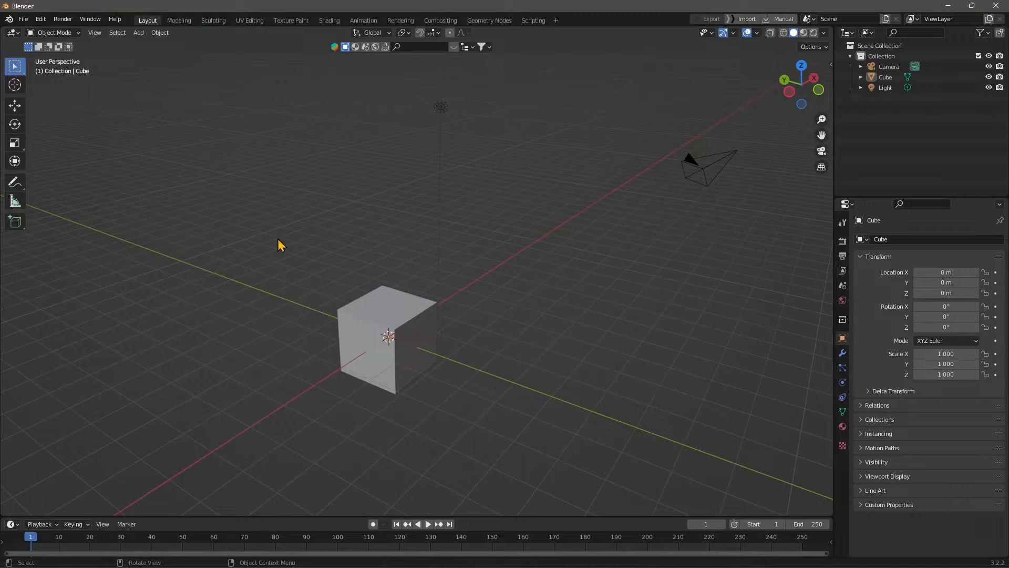
- Search the add-on preferences for "octane", expand the OctaneRender Engine entry and enable the add-on
{"action": "left_click", "coordinate": [41, 20]}
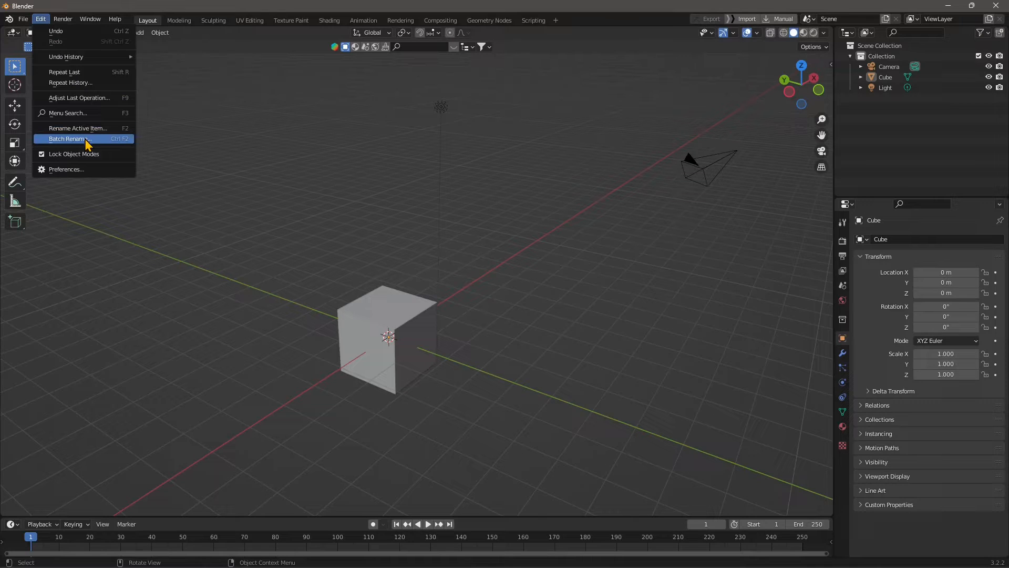
{"action": "left_click", "coordinate": [77, 172]}
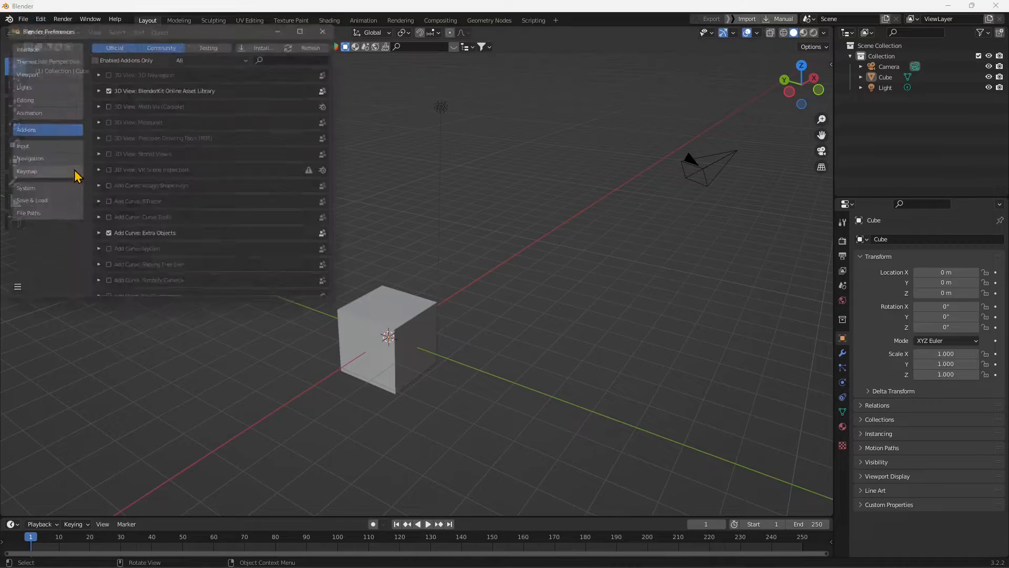
{"action": "left_click_drag", "start_coordinate": [136, 26], "coordinate": [247, 81]}
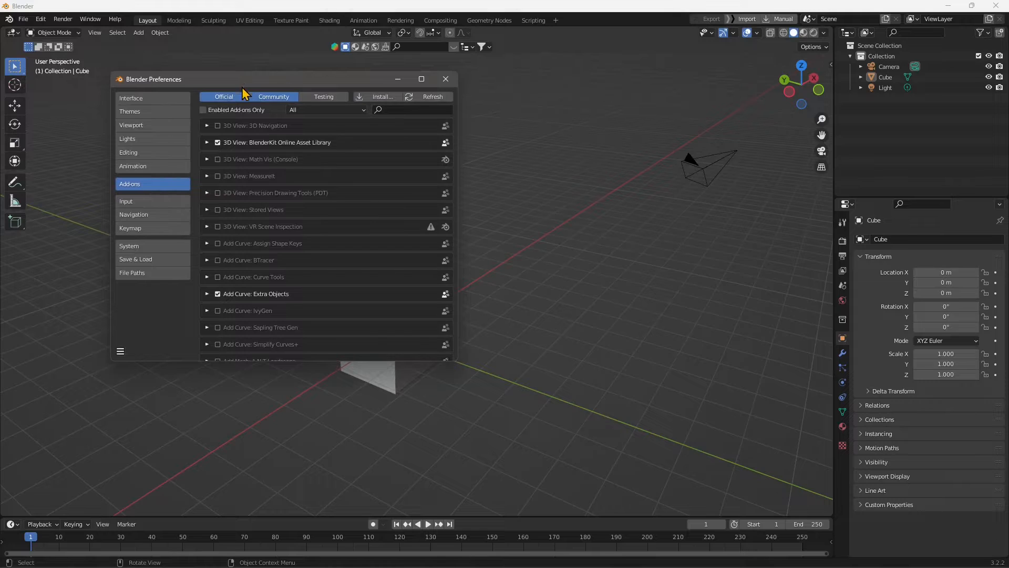
{"action": "left_click_drag", "start_coordinate": [149, 82], "coordinate": [136, 77]}
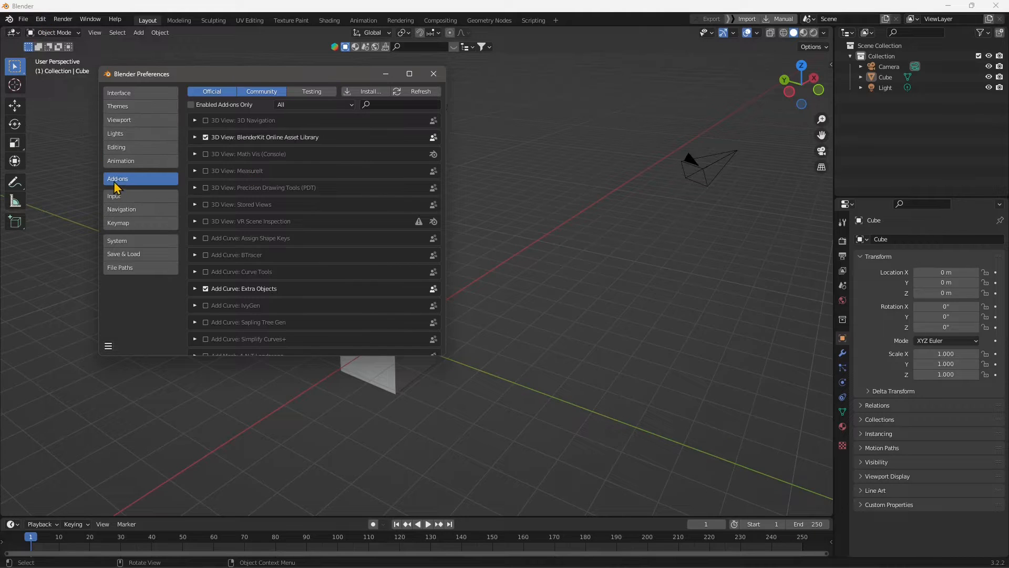
{"action": "left_click", "coordinate": [395, 106]}
{"action": "type", "text": "octane"}
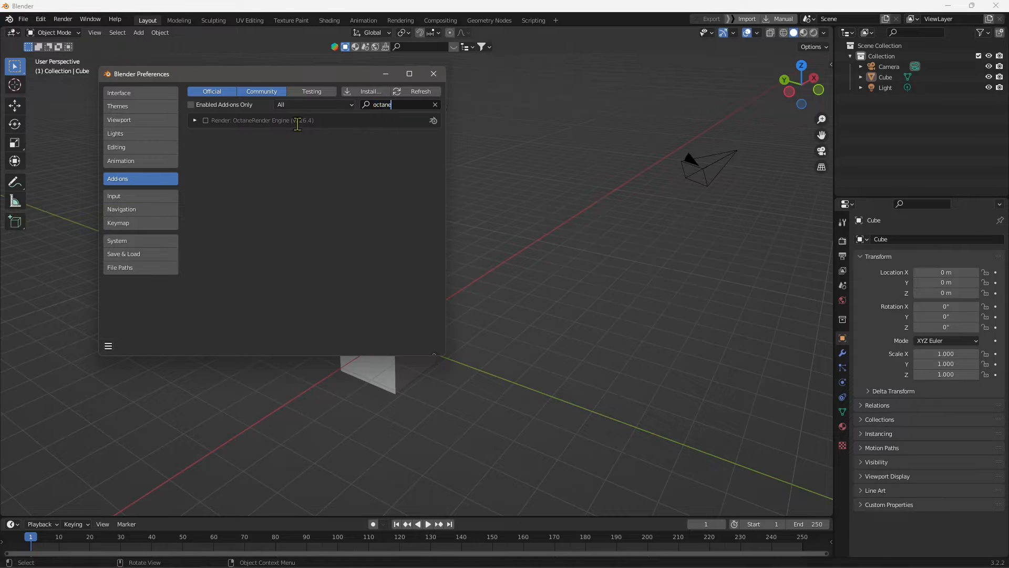
{"action": "left_click", "coordinate": [194, 120]}
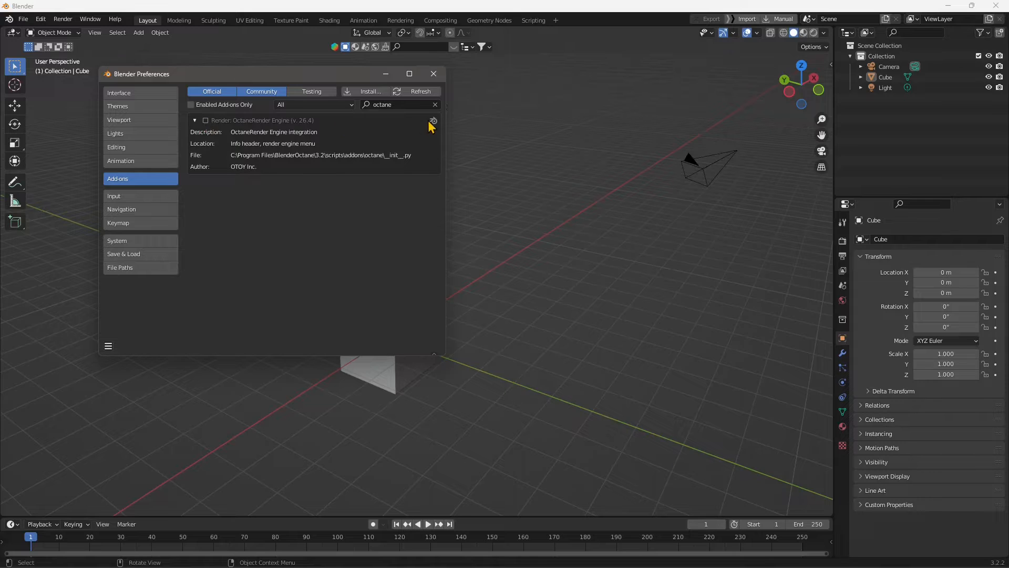
{"action": "left_click", "coordinate": [206, 121]}
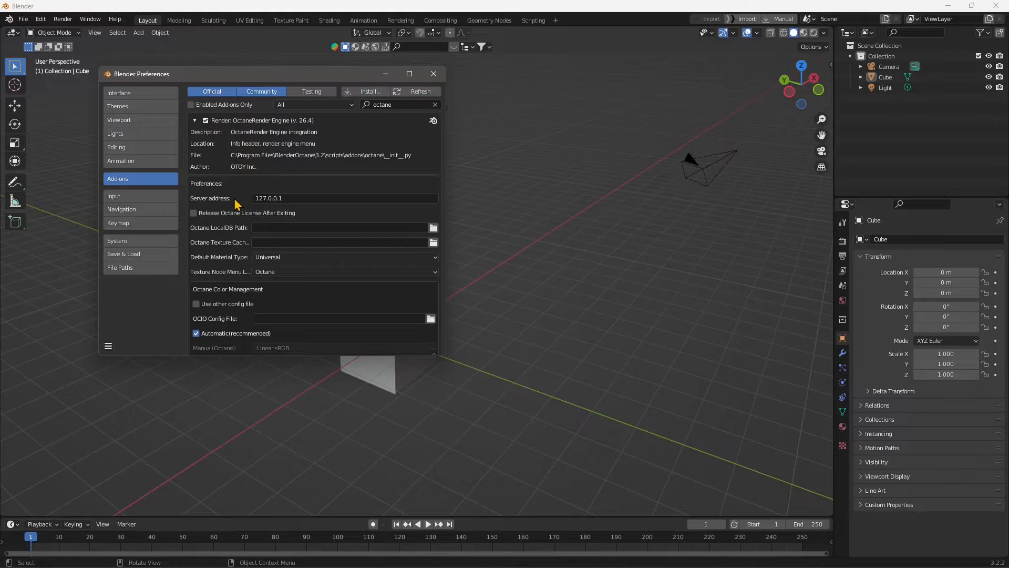
- Review the Octane add-on's preferences, including the choices for Default Material Type, and close the preferences
{"action": "left_click_drag", "start_coordinate": [423, 356], "coordinate": [425, 444]}
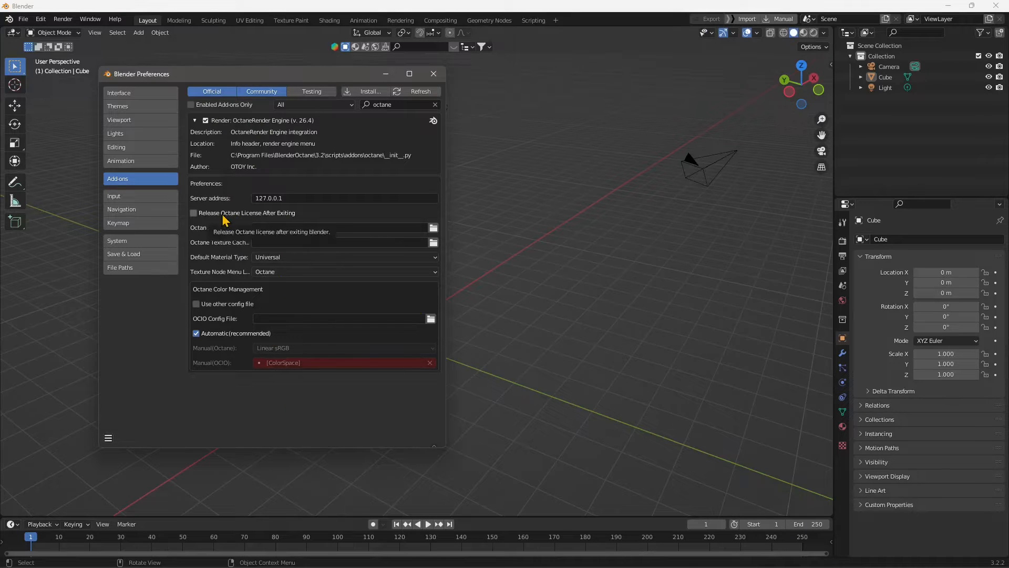
{"action": "left_click", "coordinate": [263, 257]}
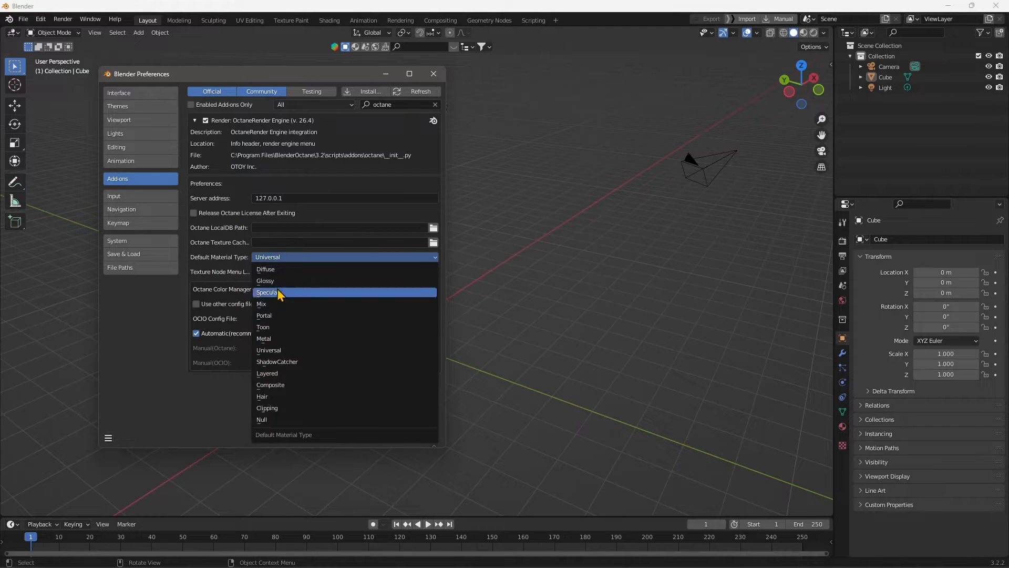
{"action": "left_click", "coordinate": [276, 260]}
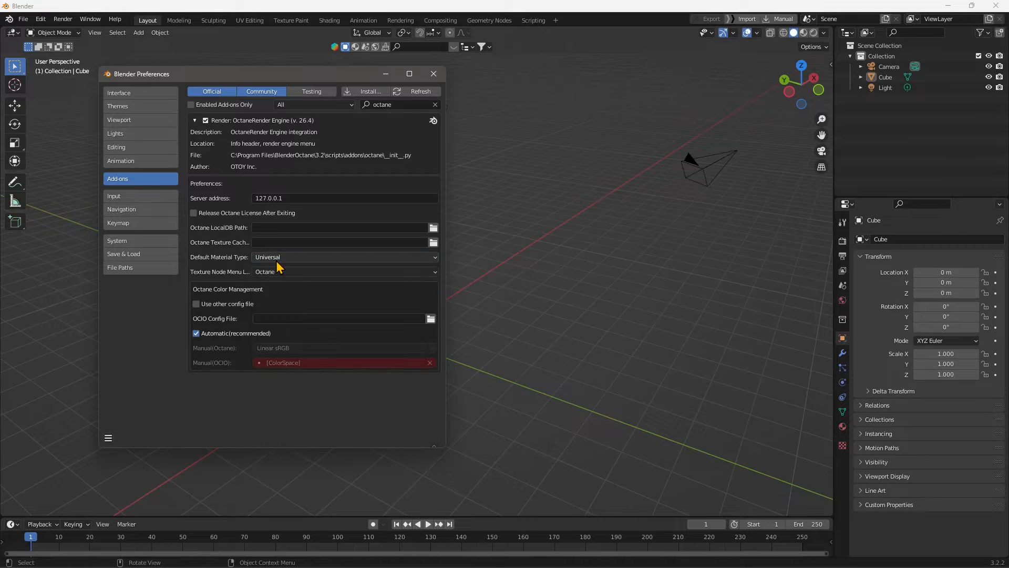
{"action": "left_click", "coordinate": [279, 256]}
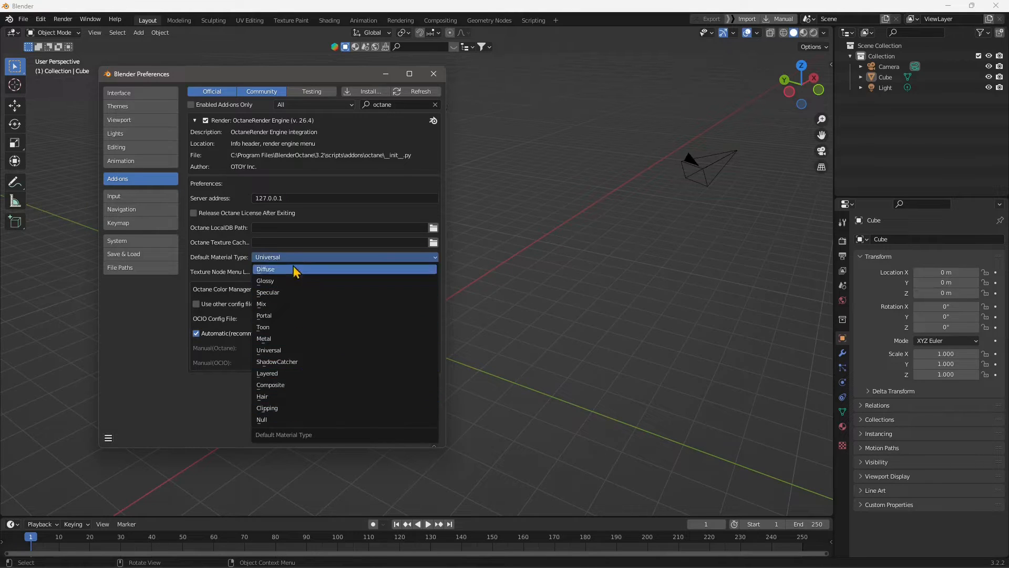
{"action": "left_click", "coordinate": [278, 259]}
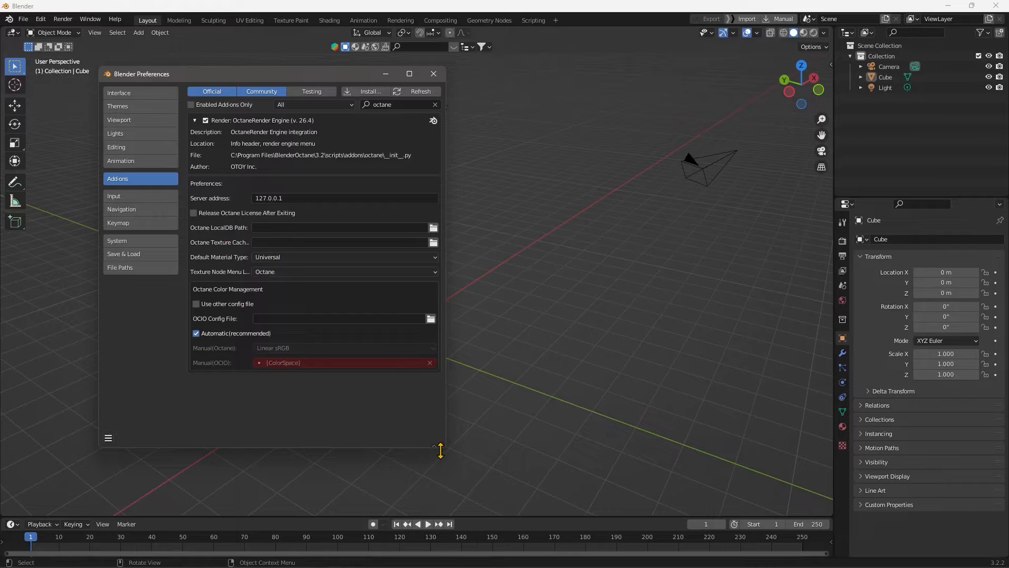
{"action": "left_click_drag", "start_coordinate": [440, 451], "coordinate": [458, 389]}
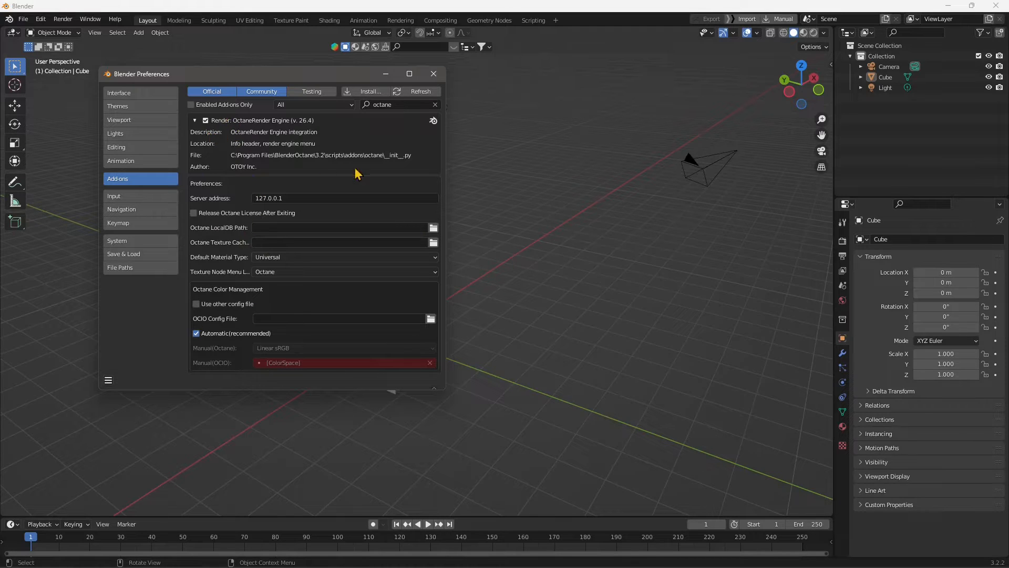
{"action": "left_click", "coordinate": [434, 73]}
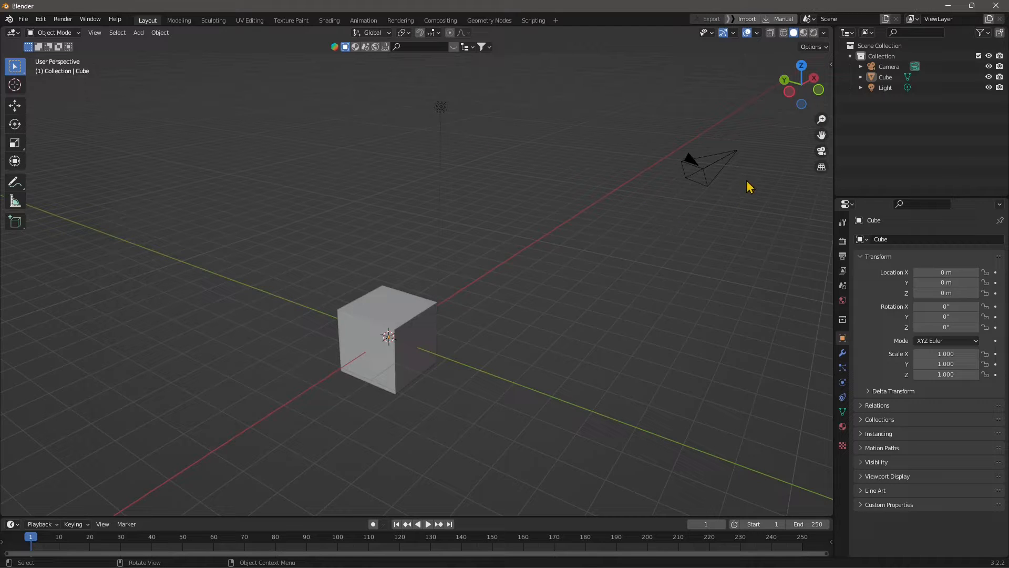
- Set the scene's render engine to Octane
{"action": "left_click", "coordinate": [843, 241]}
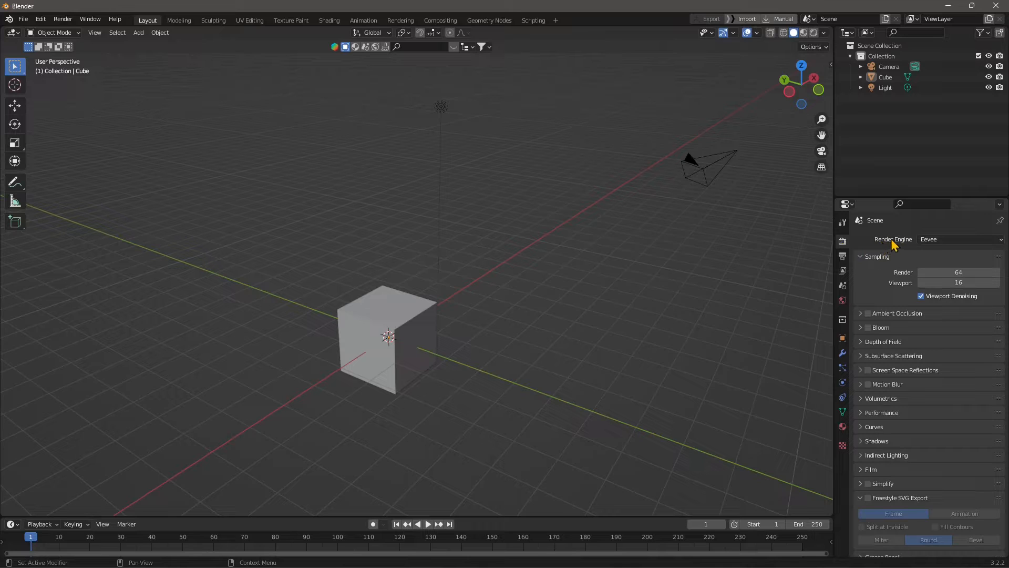
{"action": "left_click", "coordinate": [935, 241]}
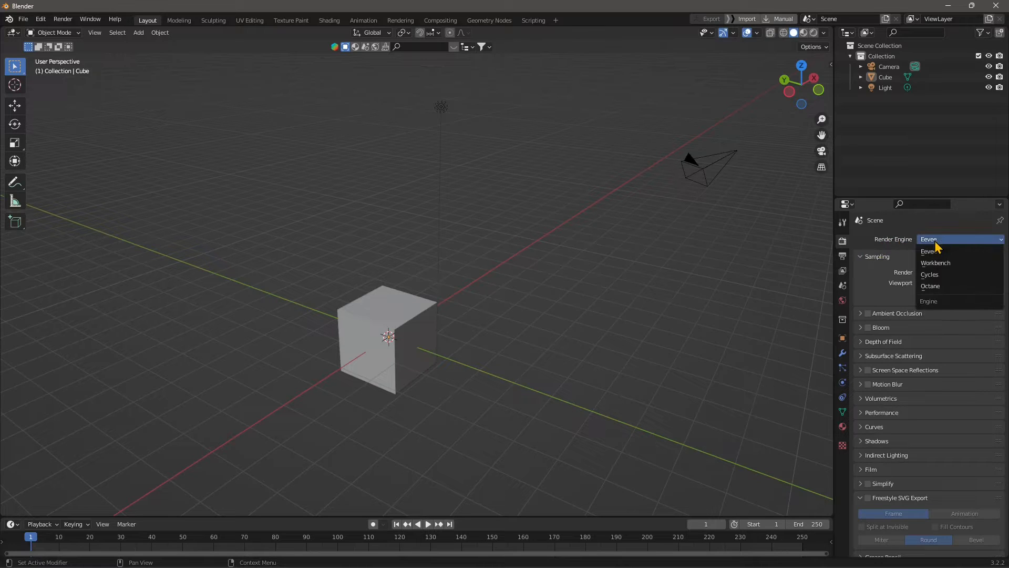
{"action": "left_click", "coordinate": [938, 293]}
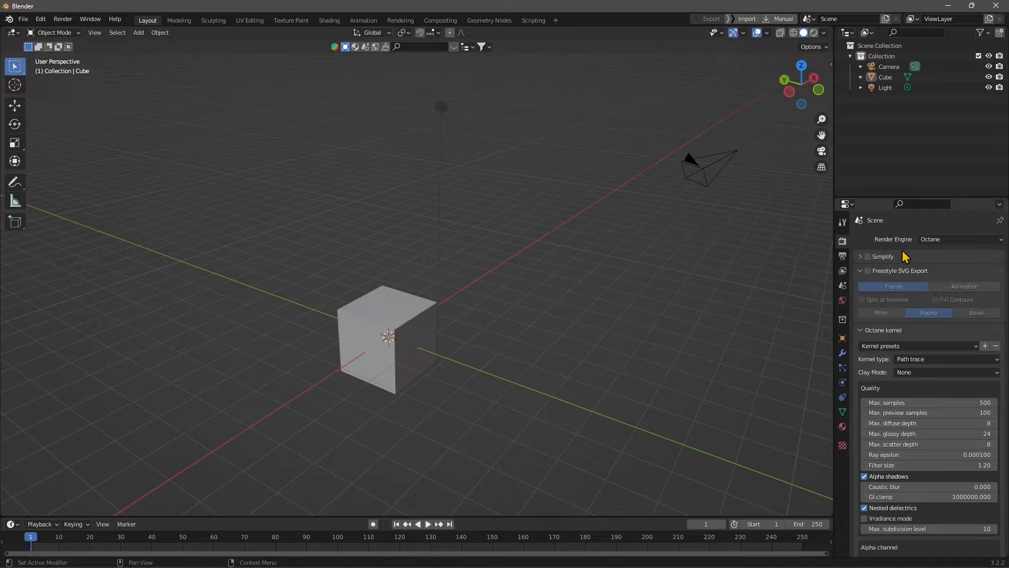
- Look into the Simplify render settings, and collapse both the Simplify and Freestyle SVG Export sections
{"action": "left_click", "coordinate": [865, 257]}
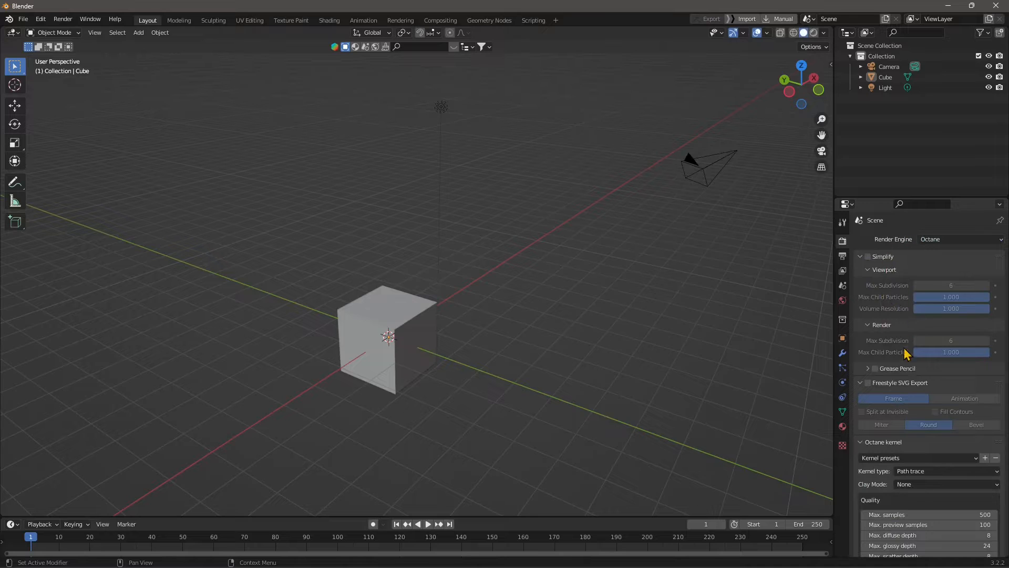
{"action": "left_click", "coordinate": [862, 258]}
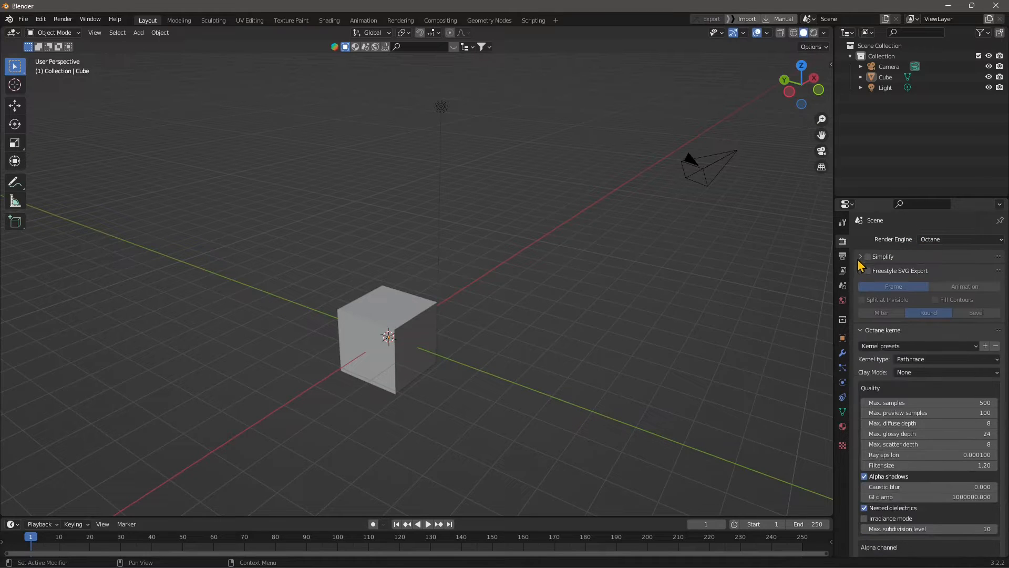
{"action": "left_click", "coordinate": [858, 272]}
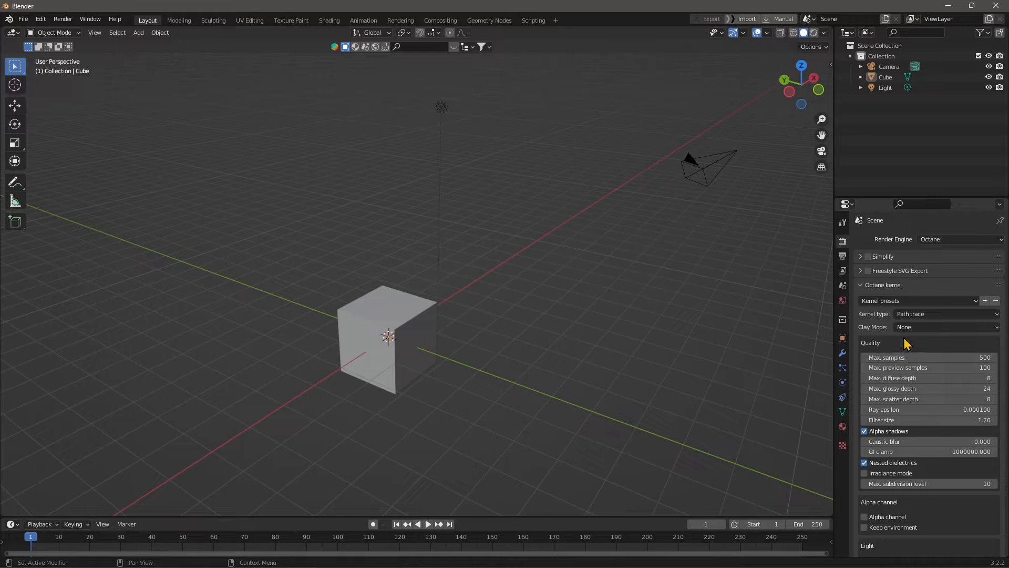
- Check which Octane kernel presets are available
{"action": "left_click", "coordinate": [883, 301]}
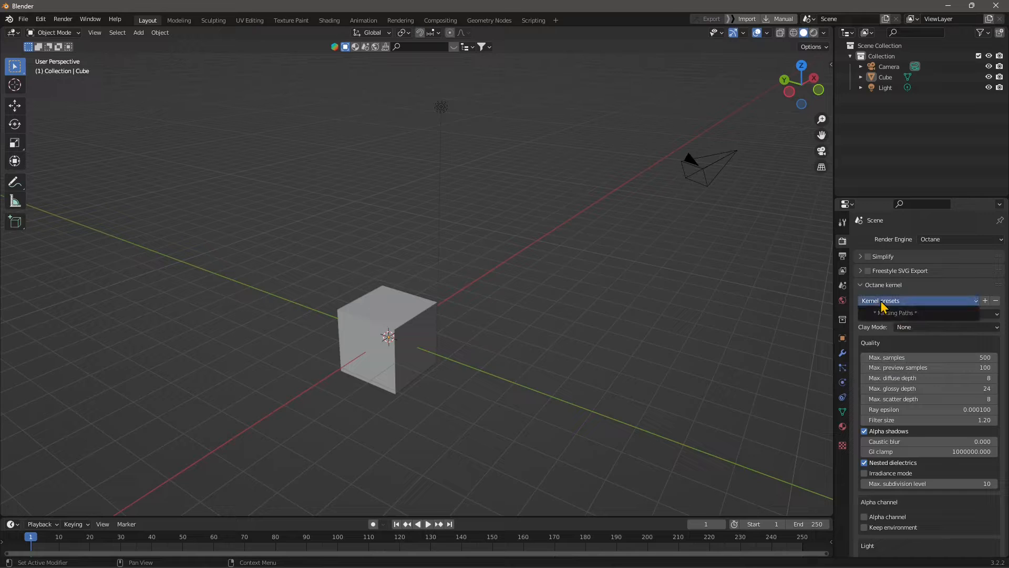
{"action": "left_click", "coordinate": [881, 302]}
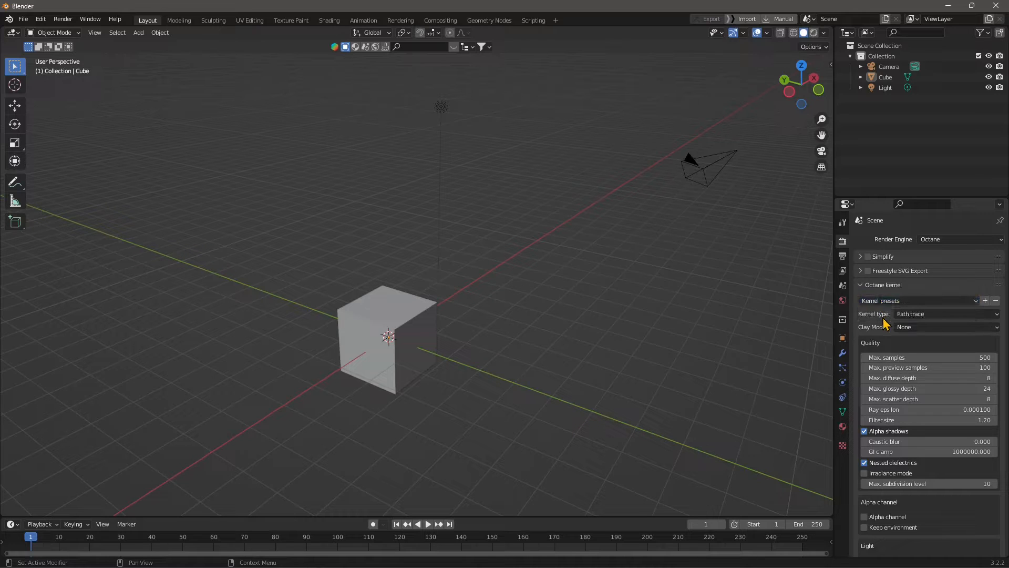
{"action": "left_click", "coordinate": [882, 302]}
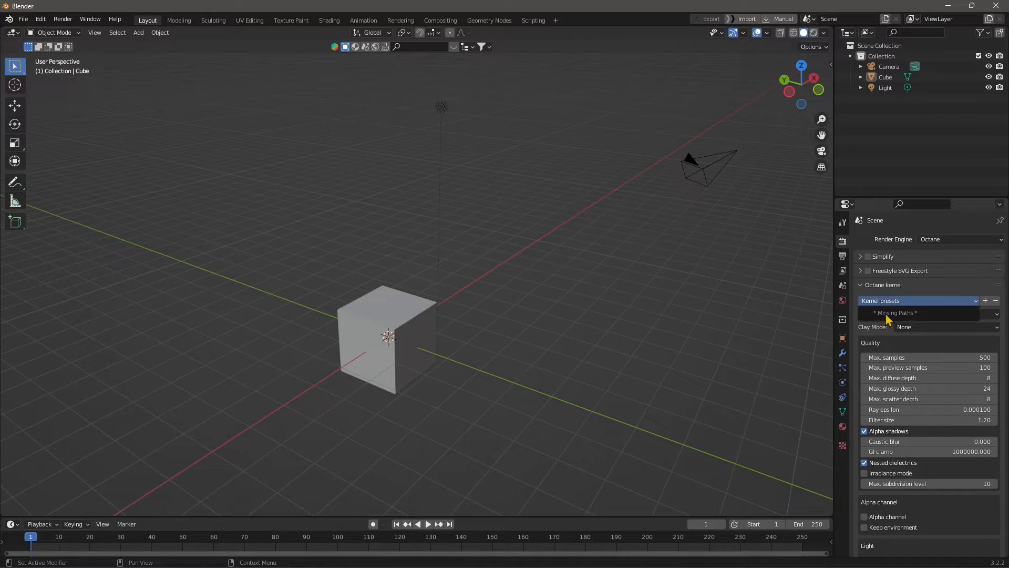
{"action": "left_click", "coordinate": [881, 305]}
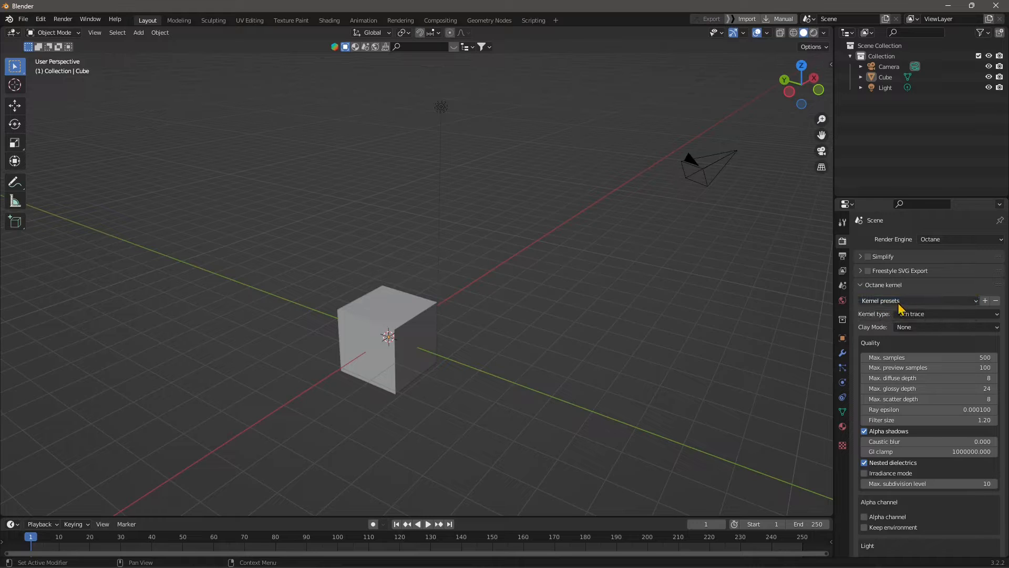
- Save the current Octane kernel settings as a preset named "Jb" and load that preset
{"action": "left_click", "coordinate": [985, 301]}
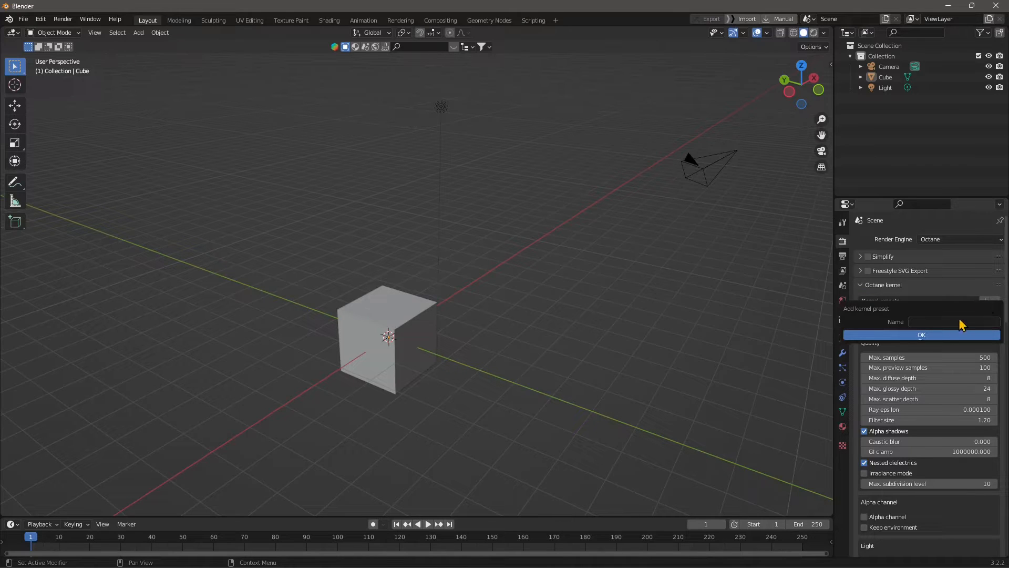
{"action": "left_click", "coordinate": [935, 321]}
{"action": "type", "text": "Jb"}
{"action": "left_click", "coordinate": [914, 335]}
{"action": "left_click", "coordinate": [884, 301]}
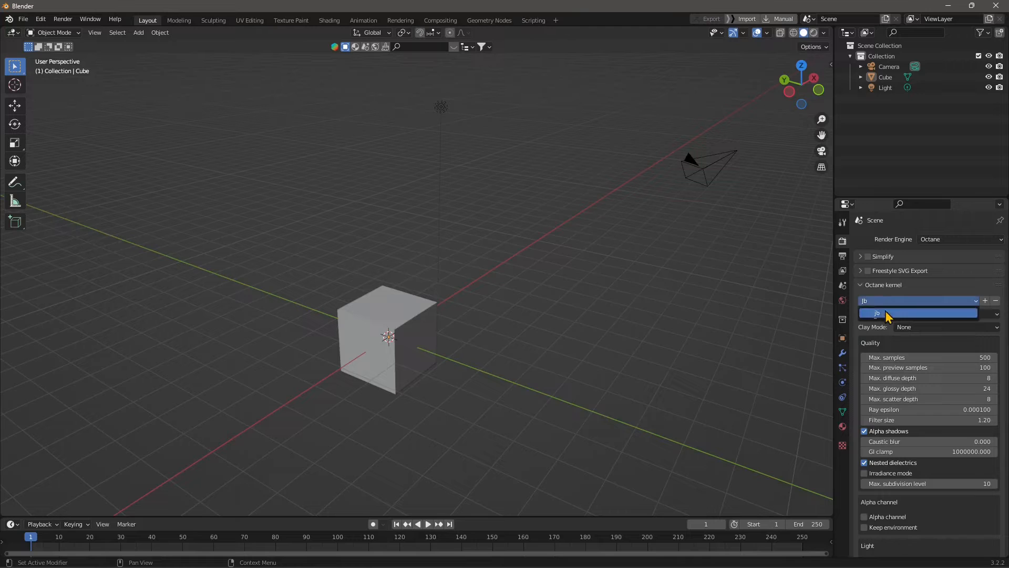
{"action": "left_click", "coordinate": [886, 313]}
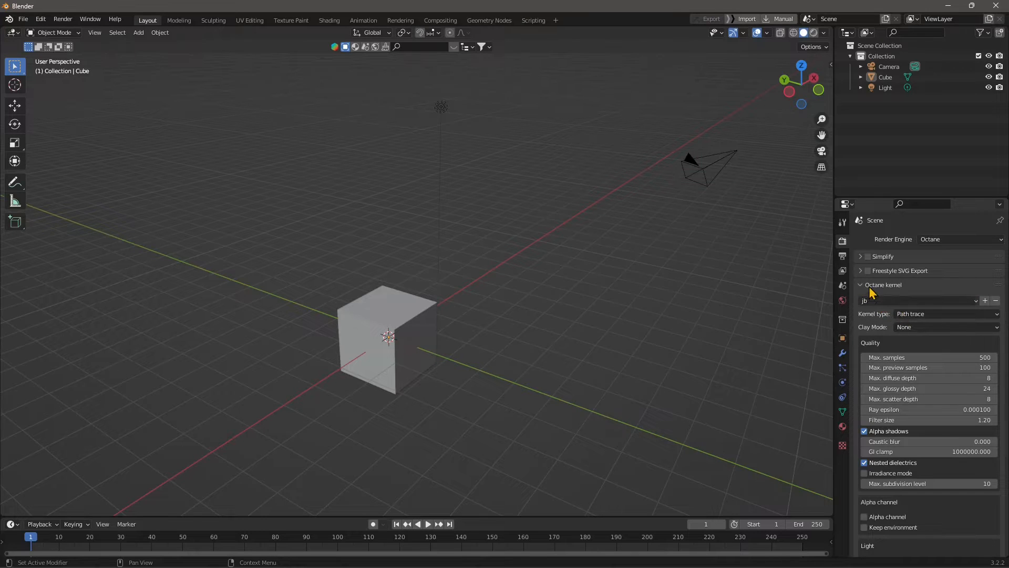
{"action": "left_click", "coordinate": [875, 301]}
{"action": "left_click", "coordinate": [877, 313]}
- Add a second kernel preset named "Standard" and switch back to the jb preset
{"action": "left_click", "coordinate": [985, 301]}
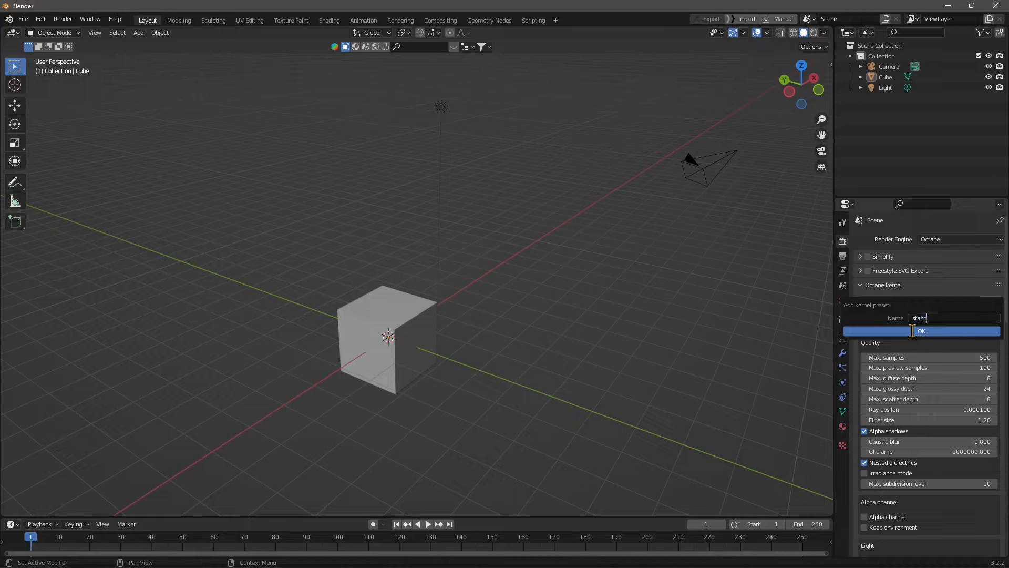
{"action": "left_click", "coordinate": [913, 331]}
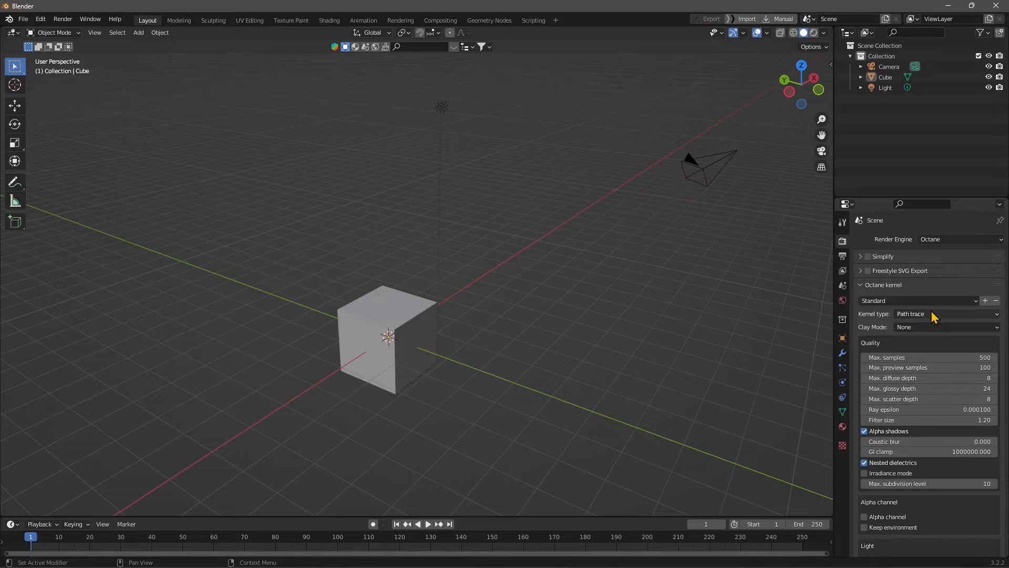
{"action": "left_click", "coordinate": [888, 301]}
{"action": "left_click", "coordinate": [877, 306]}
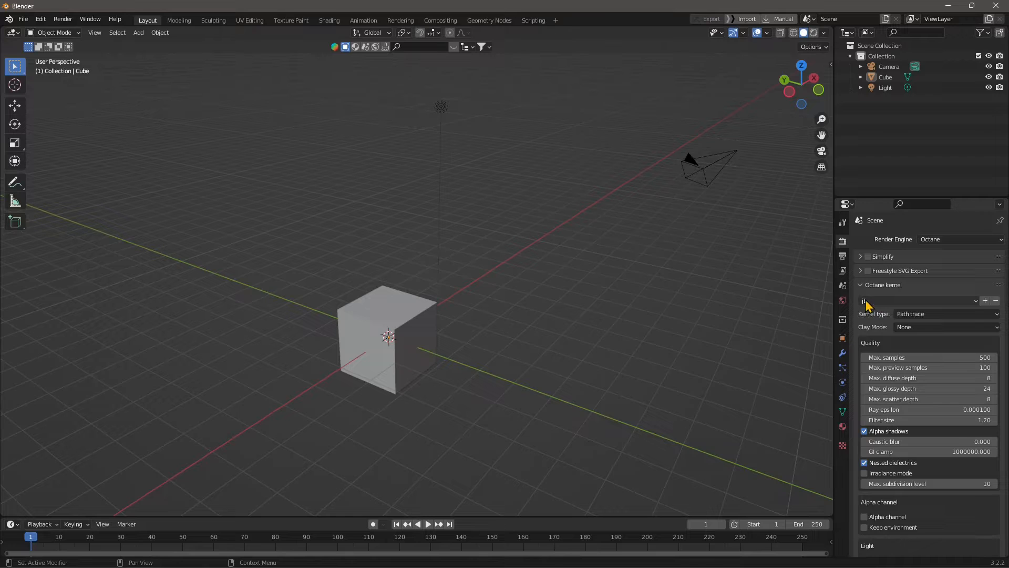
- Set the Octane kernel type to Direct light
{"action": "left_click", "coordinate": [912, 315]}
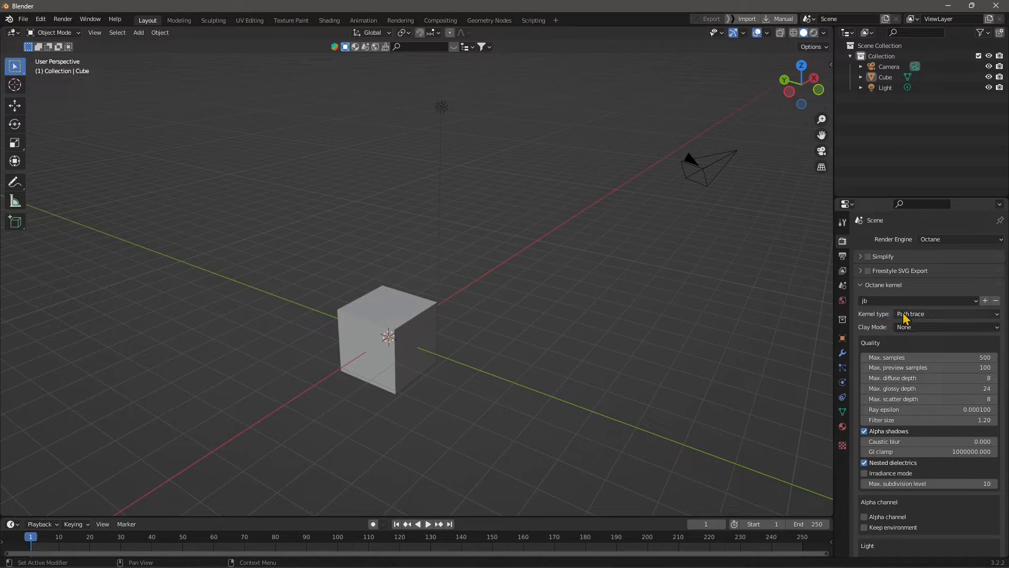
{"action": "left_click", "coordinate": [908, 314]}
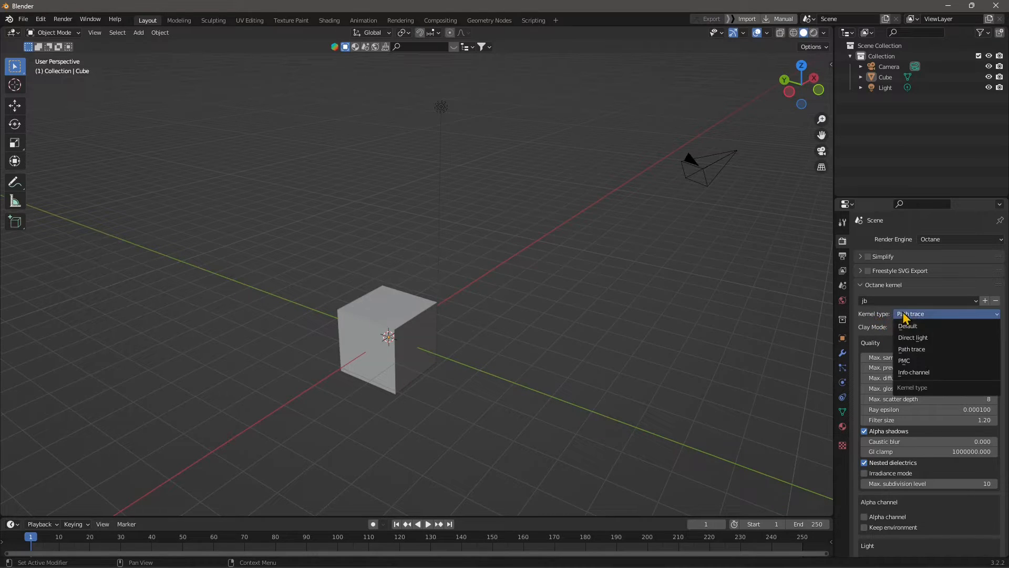
{"action": "left_click", "coordinate": [913, 339]}
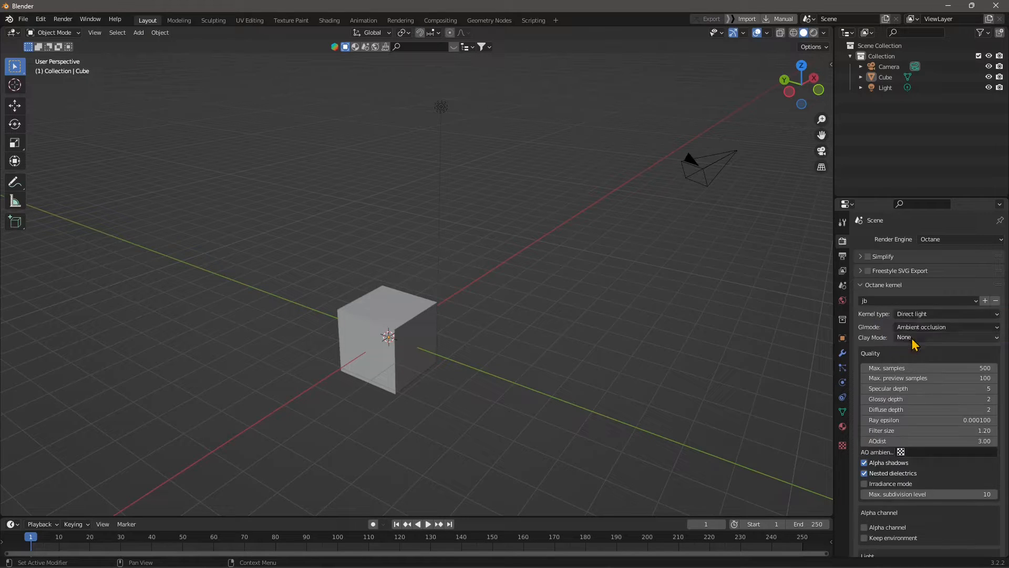
- Try the Path trace and PMC kernel types and leave the Octane kernel set to Path trace
{"action": "left_click", "coordinate": [906, 315]}
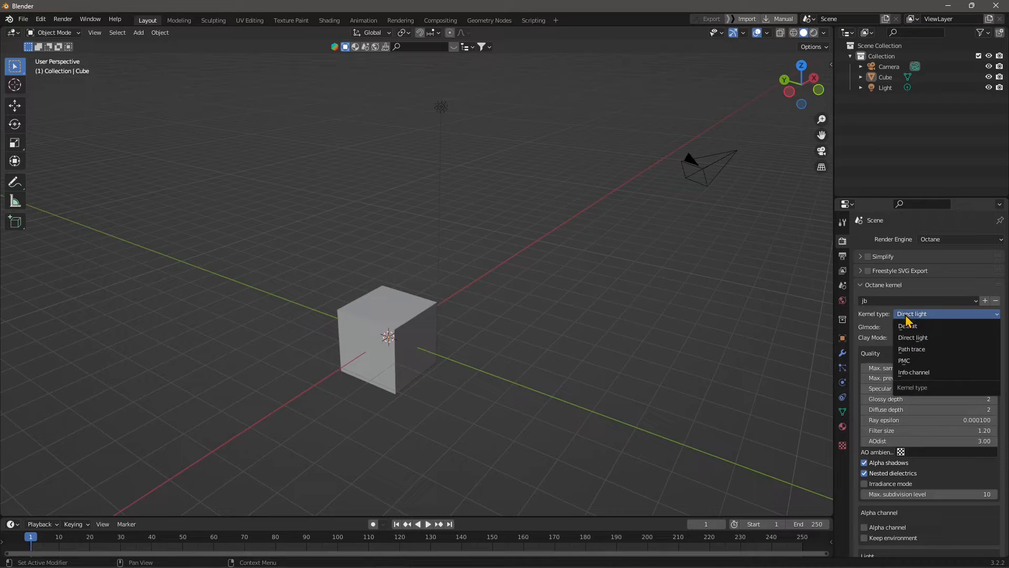
{"action": "left_click", "coordinate": [915, 349]}
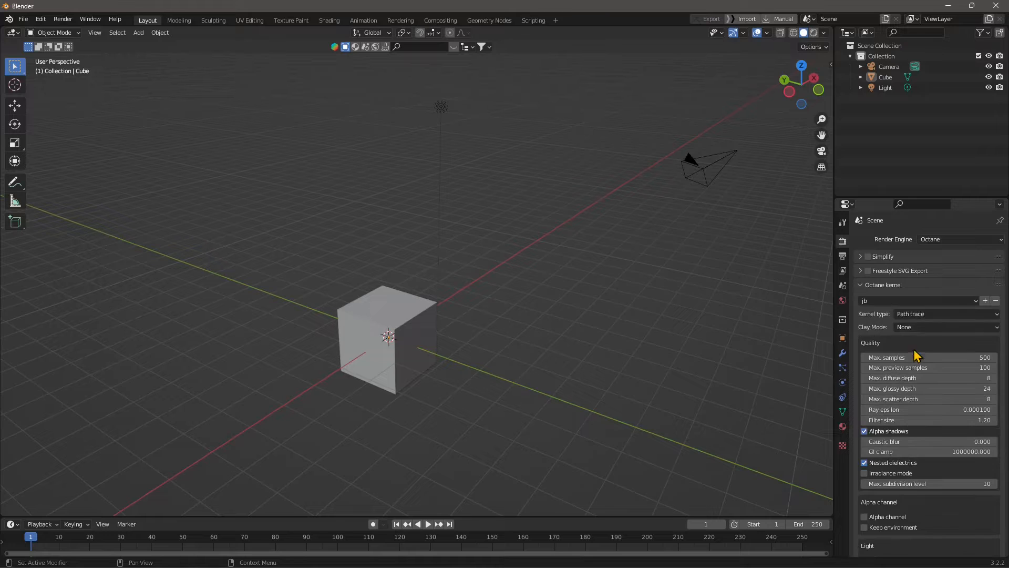
{"action": "left_click", "coordinate": [913, 315]}
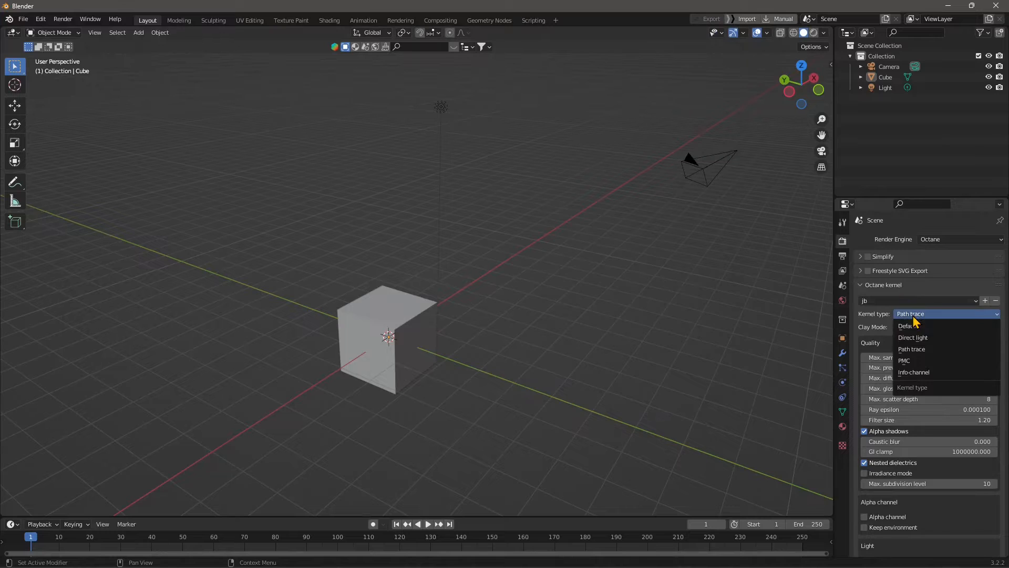
{"action": "left_click", "coordinate": [905, 361]}
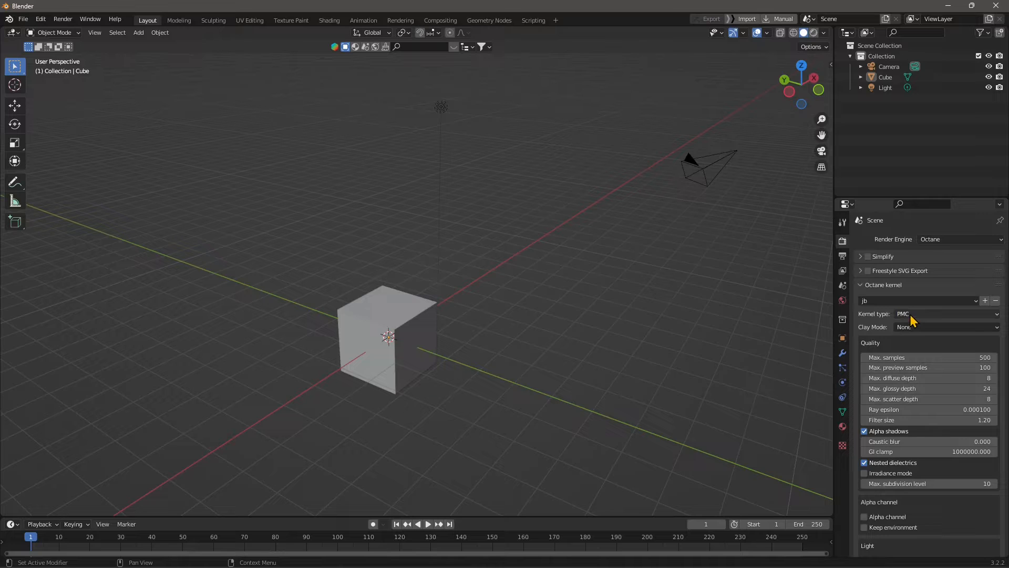
{"action": "left_click", "coordinate": [912, 315]}
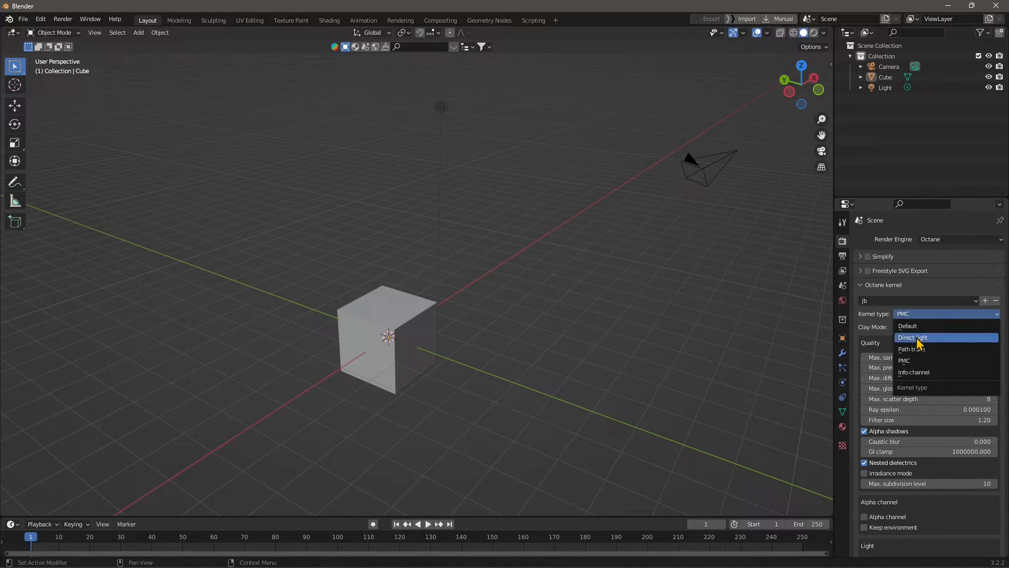
{"action": "left_click", "coordinate": [912, 349]}
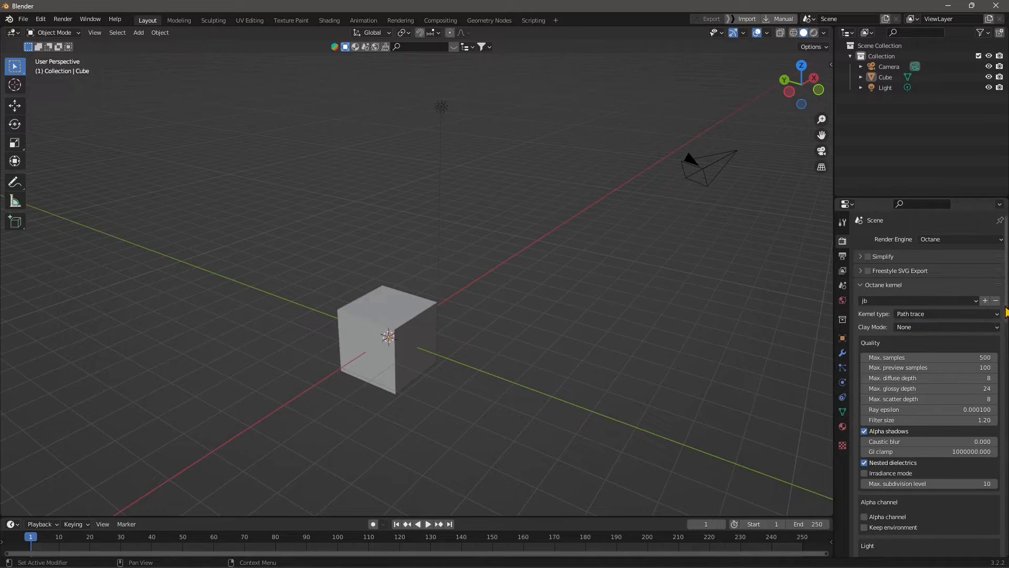
- Open the activation state from the Octane Server render settings
{"action": "left_click_drag", "start_coordinate": [1005, 314], "coordinate": [998, 367]}
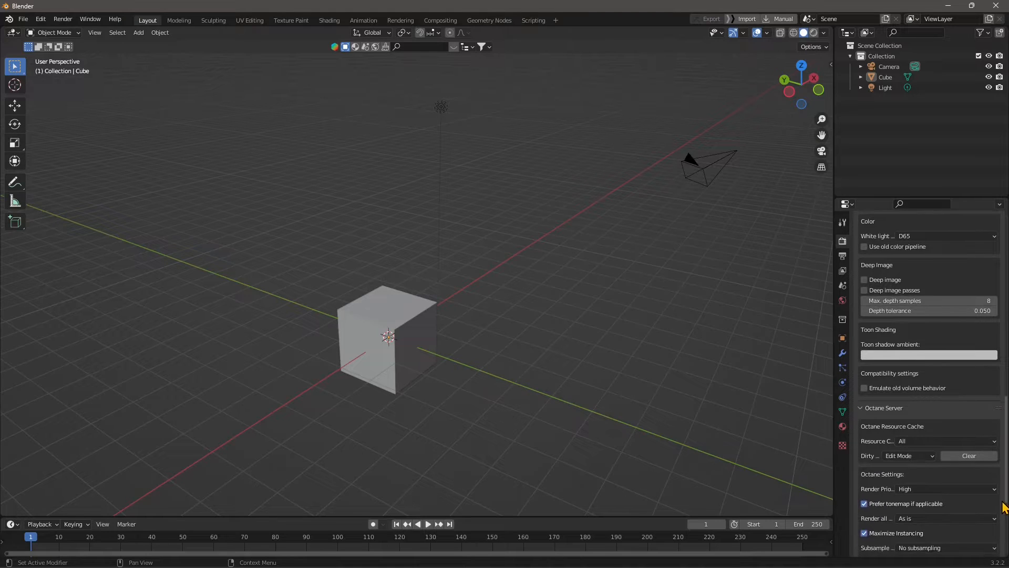
{"action": "scroll", "coordinate": [1004, 507], "scroll_direction": "down", "scroll_amount": 4}
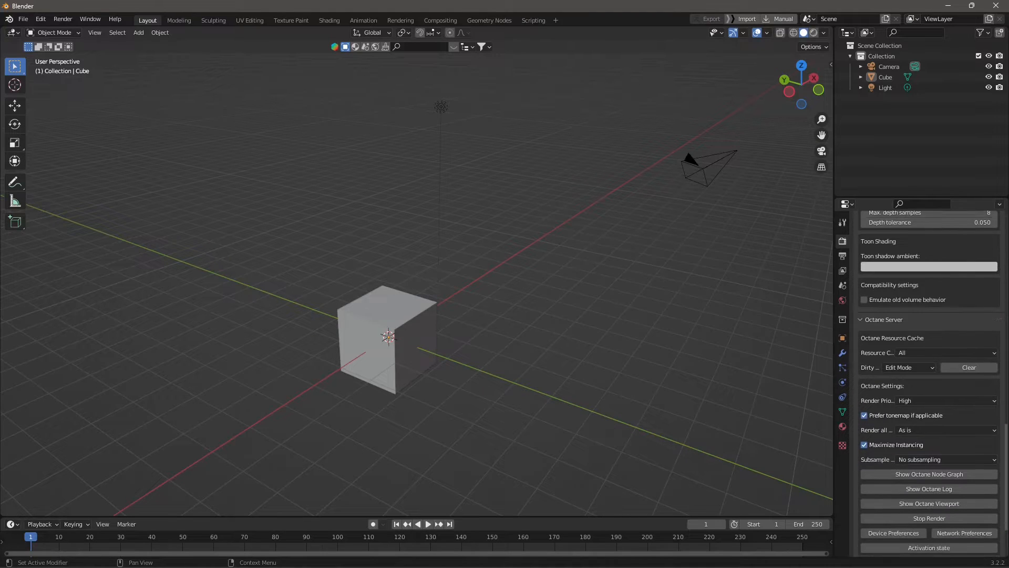
{"action": "scroll", "coordinate": [929, 384], "scroll_direction": "down", "scroll_amount": 3}
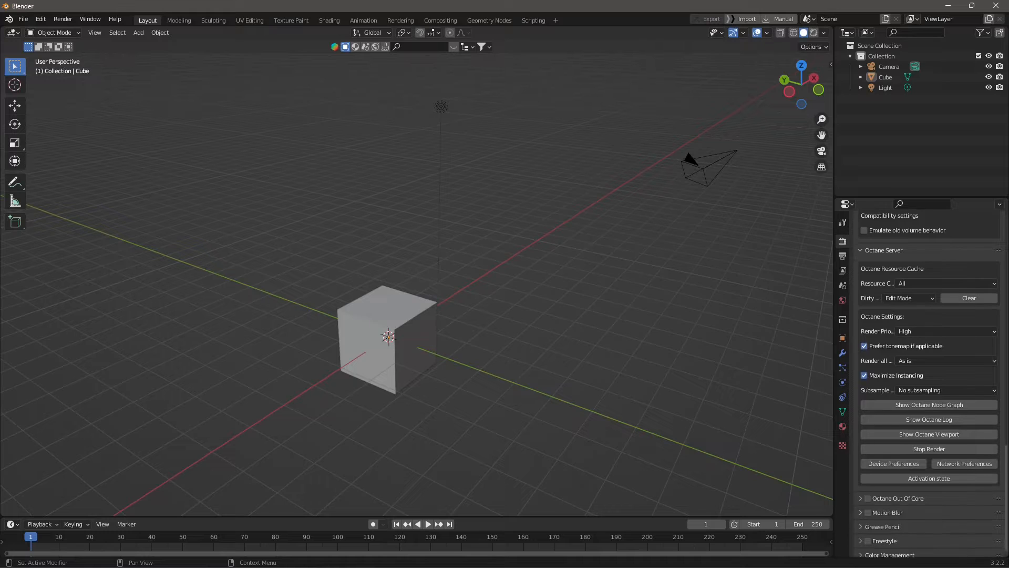
{"action": "scroll", "coordinate": [929, 383], "scroll_direction": "down", "scroll_amount": 1}
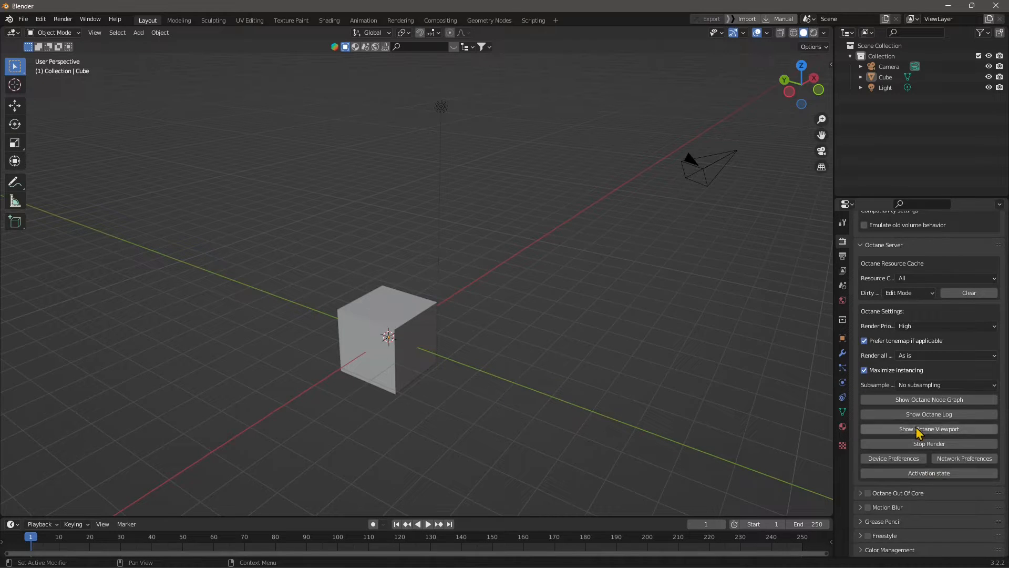
{"action": "left_click", "coordinate": [917, 473]}
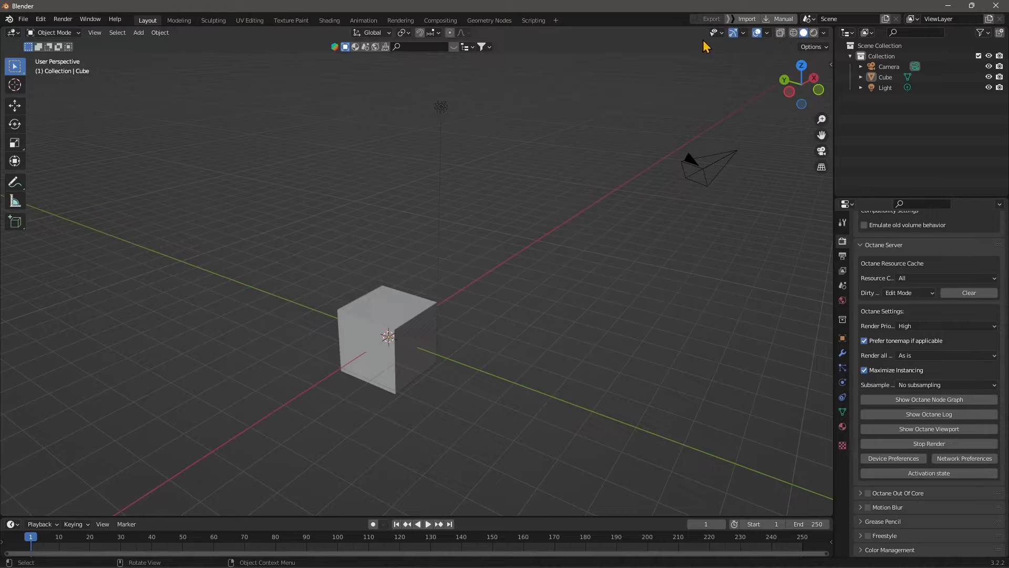
- Preview the scene in wireframe shading and return the viewport to solid shading
{"action": "left_click", "coordinate": [794, 33]}
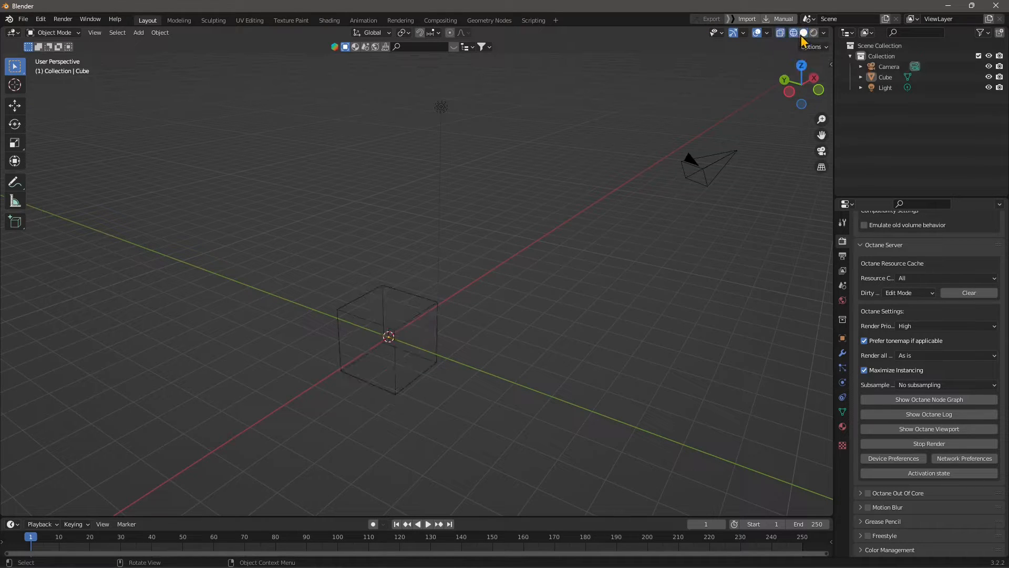
{"action": "left_click", "coordinate": [804, 34]}
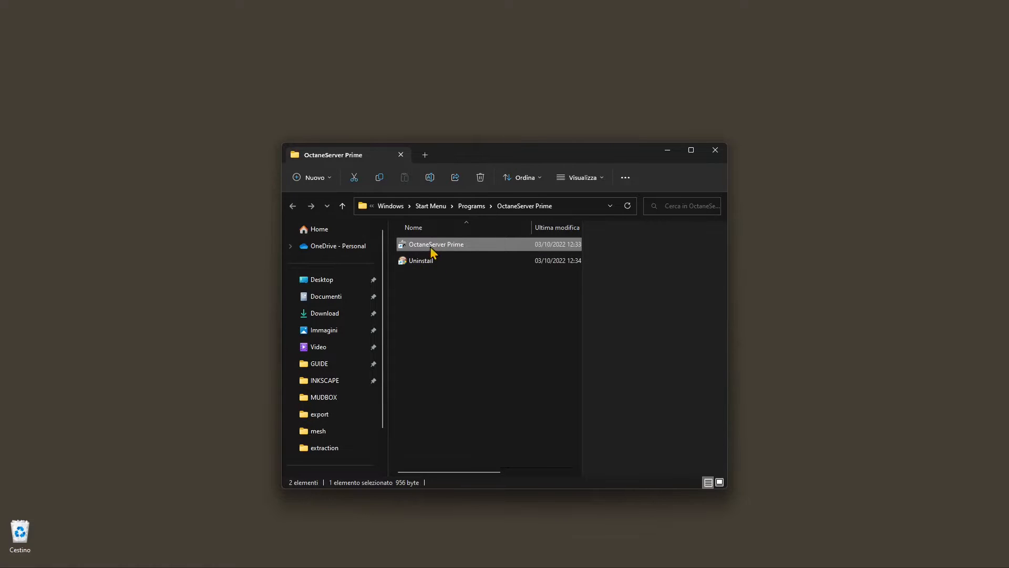
- Launch OctaneServer Prime and activate the Octane subscription, closing the OTOY subscriptions page in the browser
{"action": "double_click", "coordinate": [430, 247]}
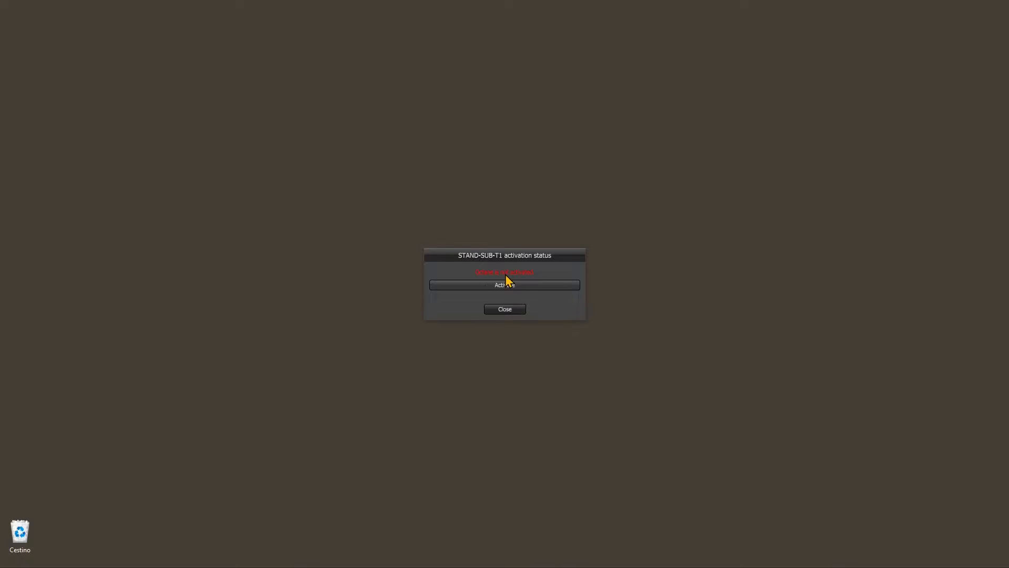
{"action": "left_click", "coordinate": [506, 288]}
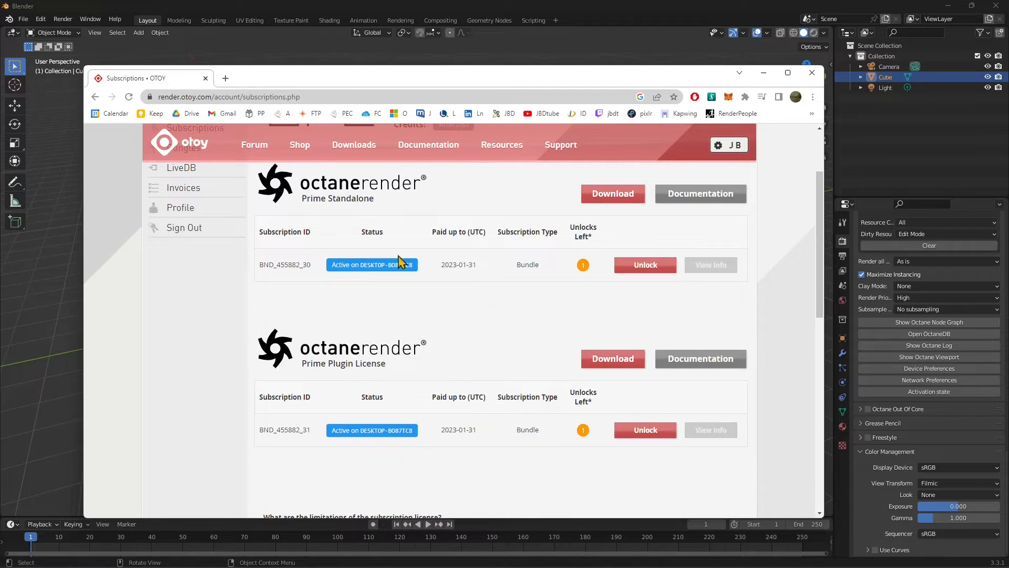
{"action": "left_click", "coordinate": [812, 72]}
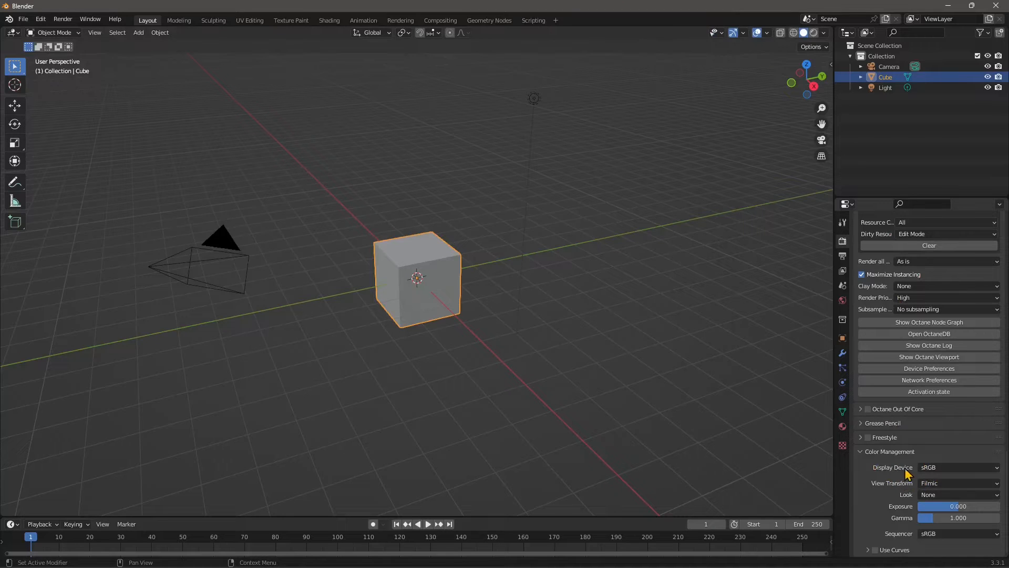
- In the scene's Color Management, set the View Transform to Raw and keep the Look at None
{"action": "scroll", "coordinate": [931, 476], "scroll_direction": "up", "scroll_amount": 5}
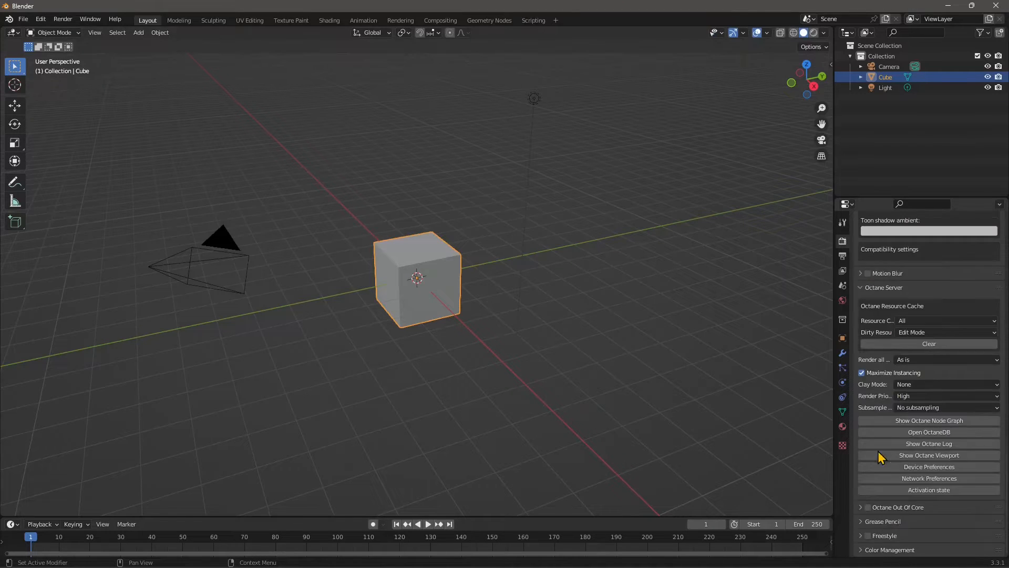
{"action": "scroll", "coordinate": [918, 510], "scroll_direction": "down", "scroll_amount": 5}
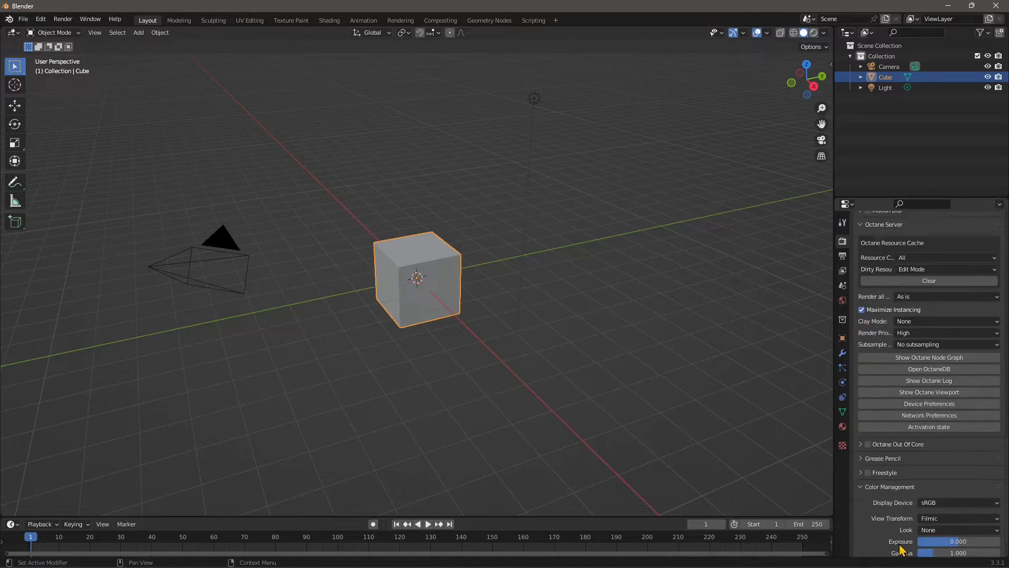
{"action": "left_click", "coordinate": [931, 467]}
{"action": "left_click", "coordinate": [931, 479]}
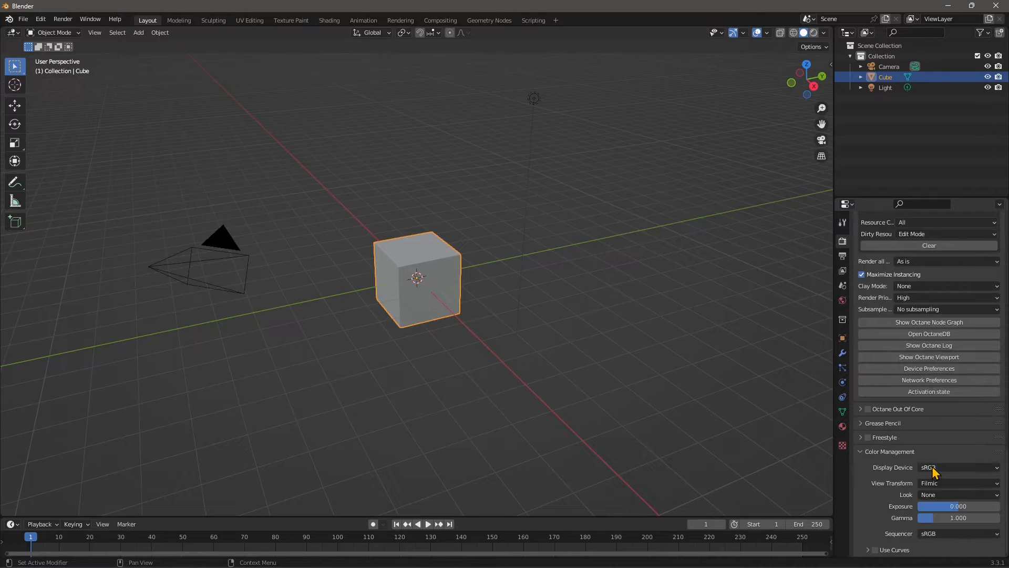
{"action": "left_click", "coordinate": [932, 484]}
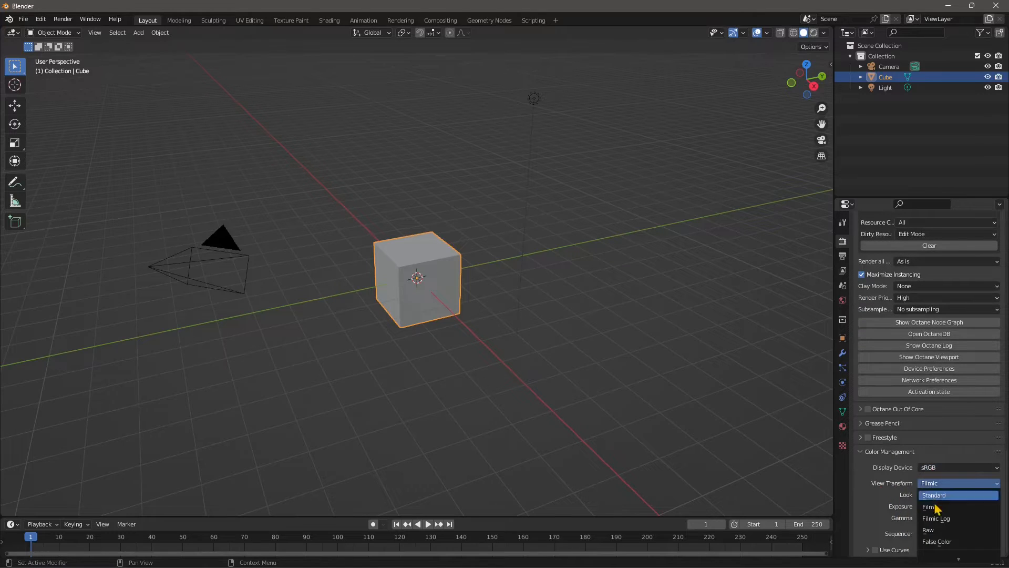
{"action": "left_click", "coordinate": [930, 530]}
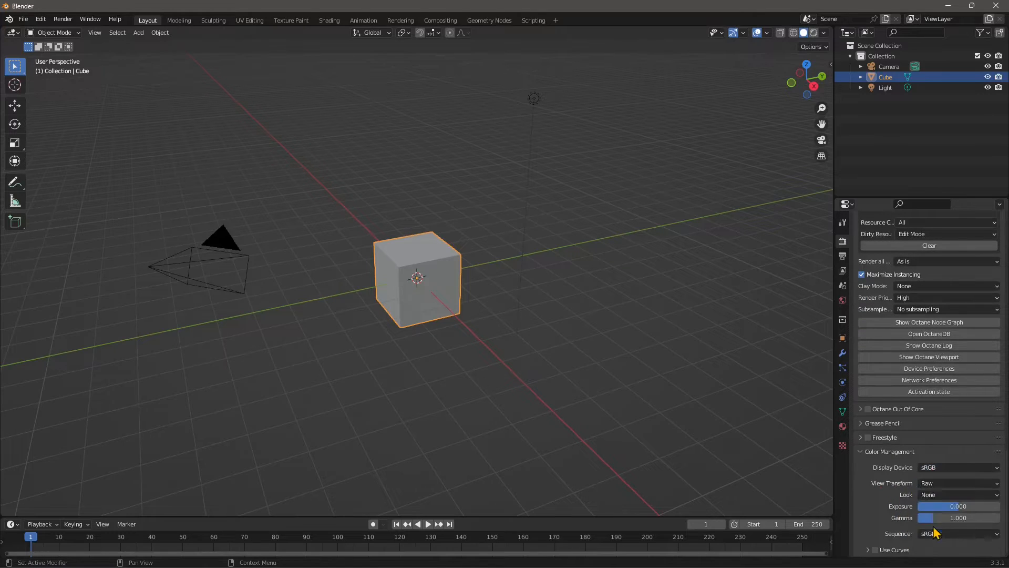
{"action": "left_click", "coordinate": [931, 495]}
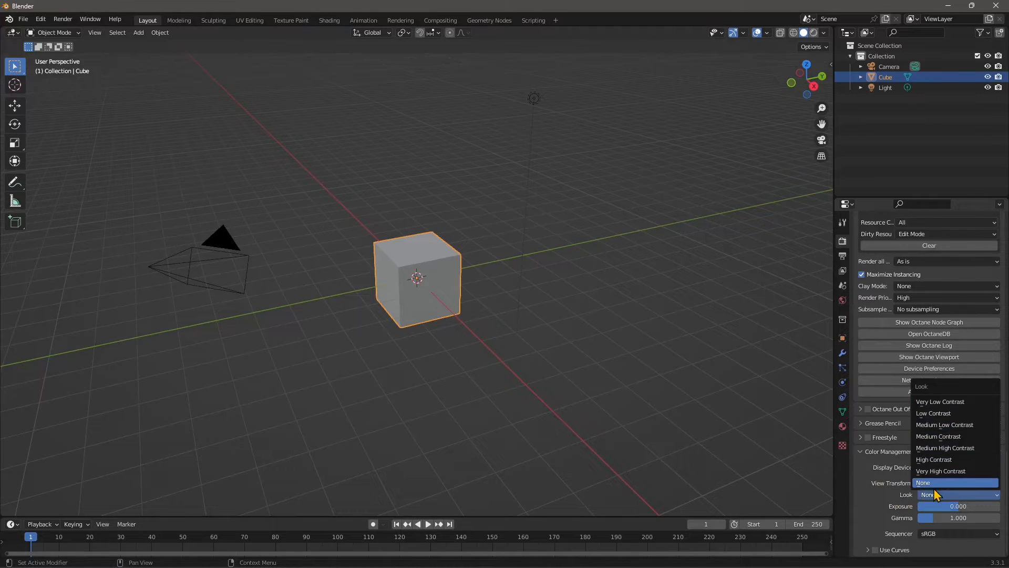
{"action": "left_click", "coordinate": [938, 482]}
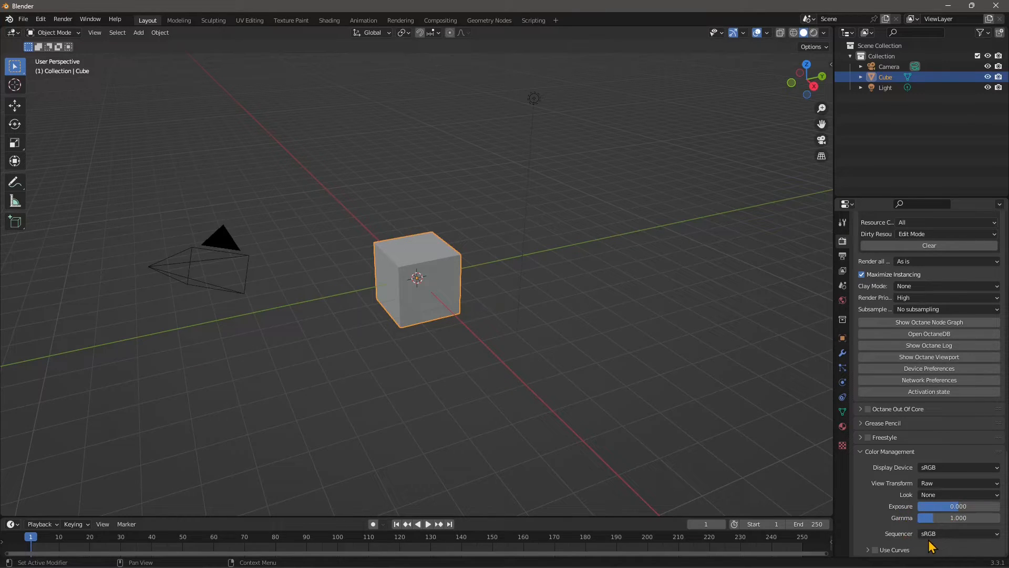
- Switch the viewport to rendered shading and inspect the Octane render of the cube from several angles
{"action": "left_click", "coordinate": [814, 32]}
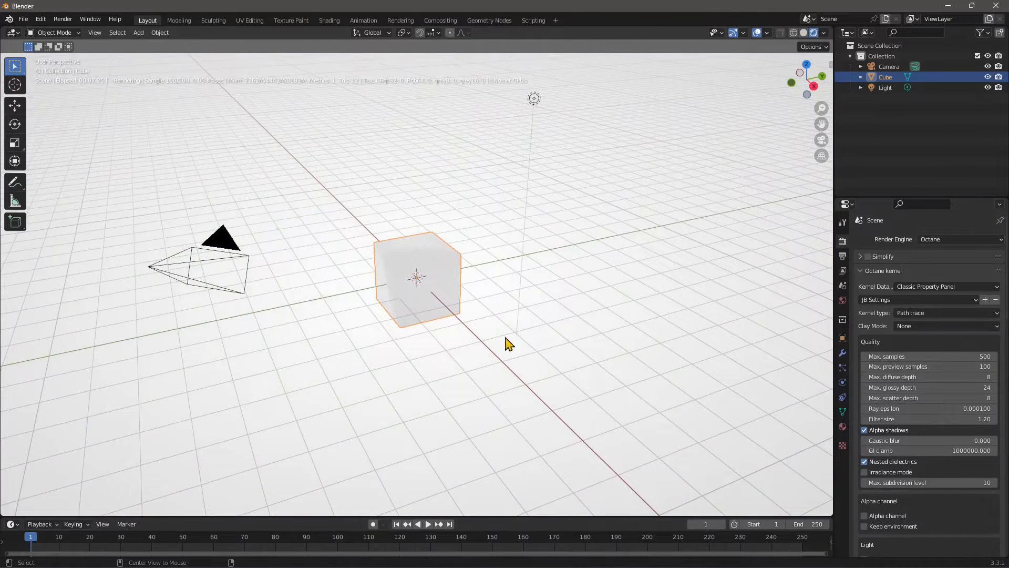
{"action": "mouse_move", "coordinate": [420, 284]}
{"action": "middle_mouse_down"}
{"action": "mouse_move", "coordinate": [410, 261]}
{"action": "mouse_move", "coordinate": [327, 240]}
{"action": "mouse_move", "coordinate": [331, 284]}
{"action": "mouse_move", "coordinate": [357, 294]}
{"action": "mouse_move", "coordinate": [421, 289]}
{"action": "middle_mouse_up"}
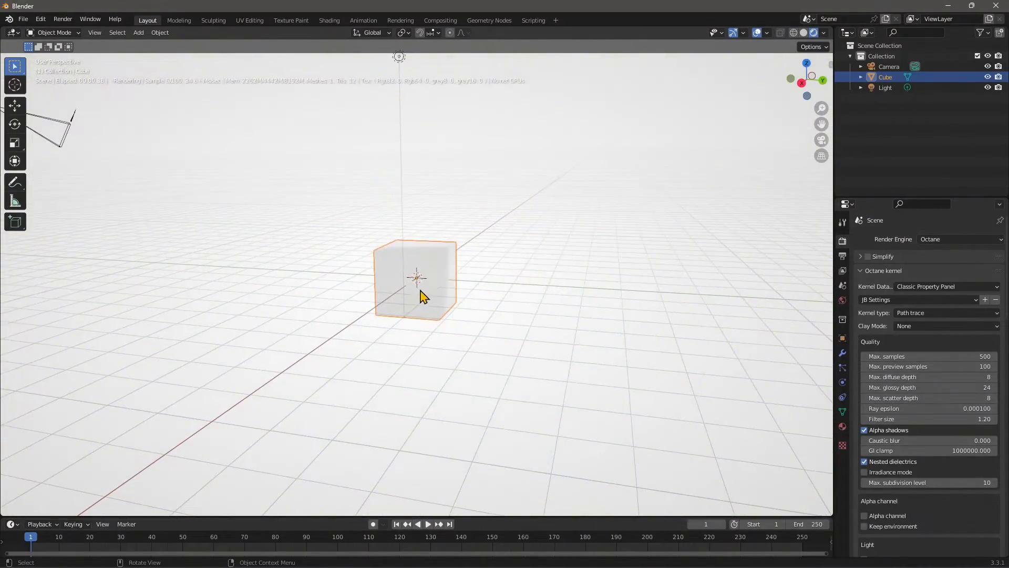
{"action": "scroll", "coordinate": [421, 288], "scroll_direction": "up", "scroll_amount": 2}
{"action": "left_click_drag", "start_coordinate": [812, 92], "coordinate": [503, 198]}
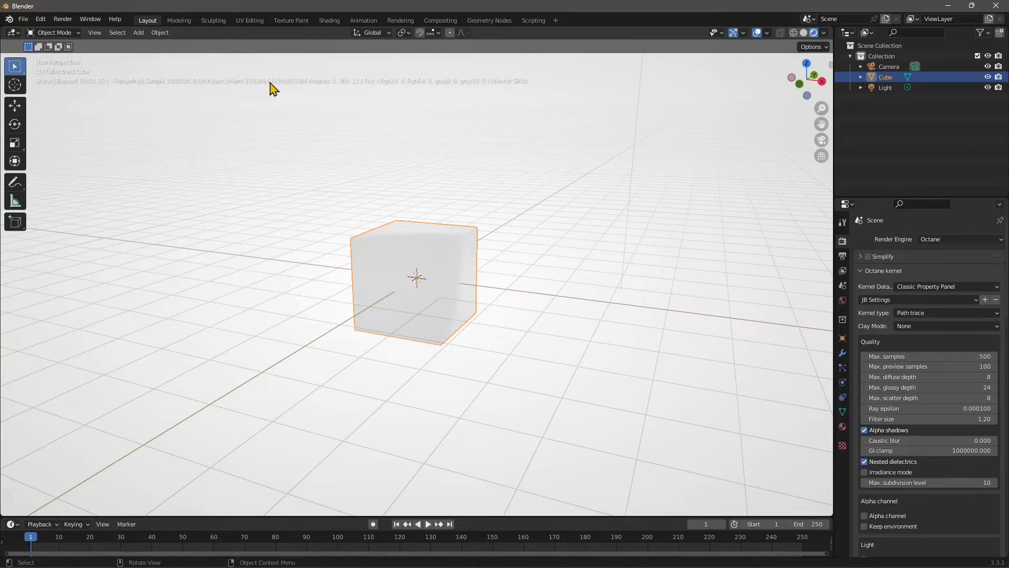
- Review the scene's output properties, expanding the Octane Output options to examine prefix, export type and file type
{"action": "left_click", "coordinate": [843, 256]}
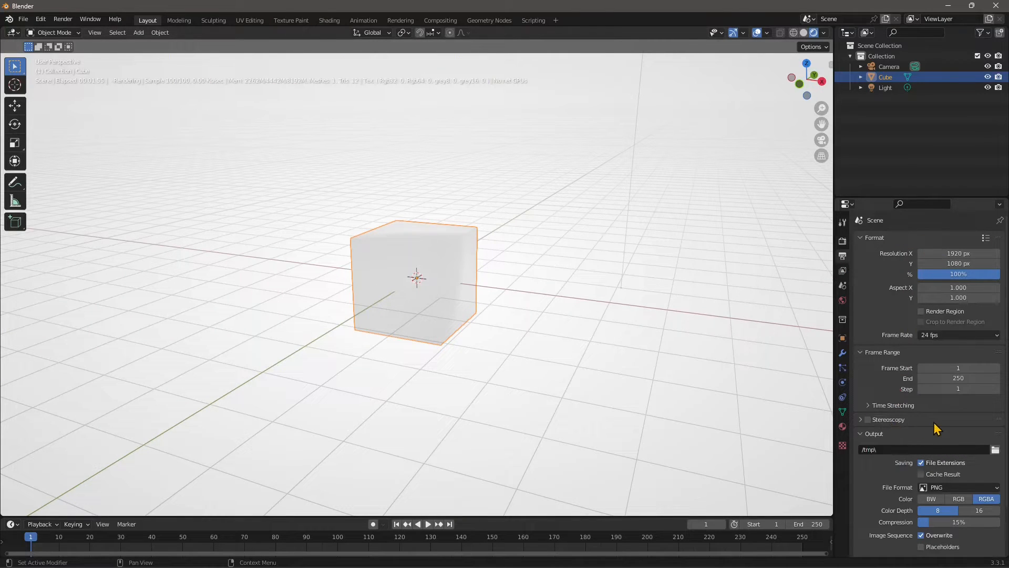
{"action": "scroll", "coordinate": [1006, 390], "scroll_direction": "down", "scroll_amount": 1}
{"action": "scroll", "coordinate": [1006, 390], "scroll_direction": "down", "scroll_amount": 3}
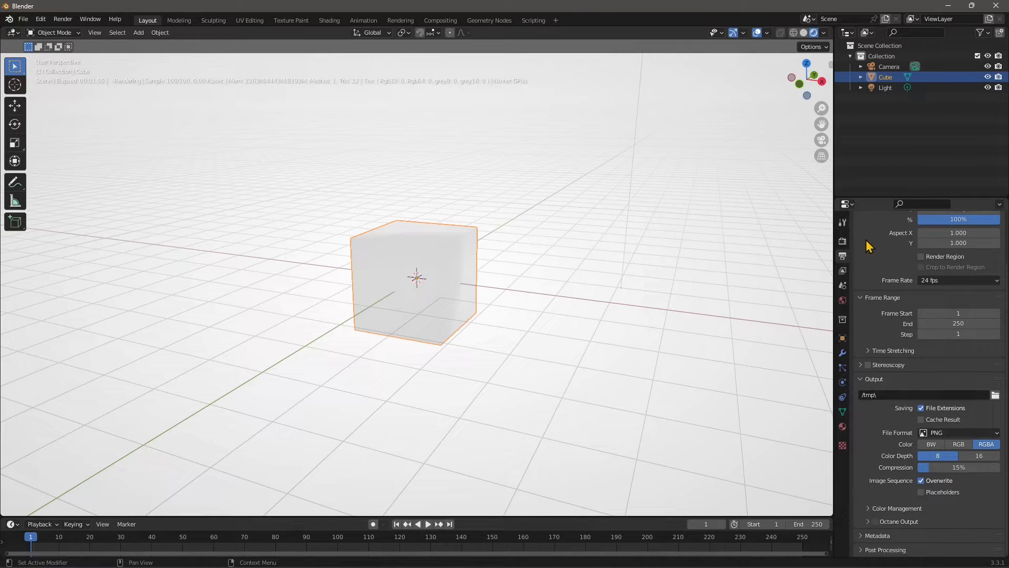
{"action": "left_click", "coordinate": [862, 379]}
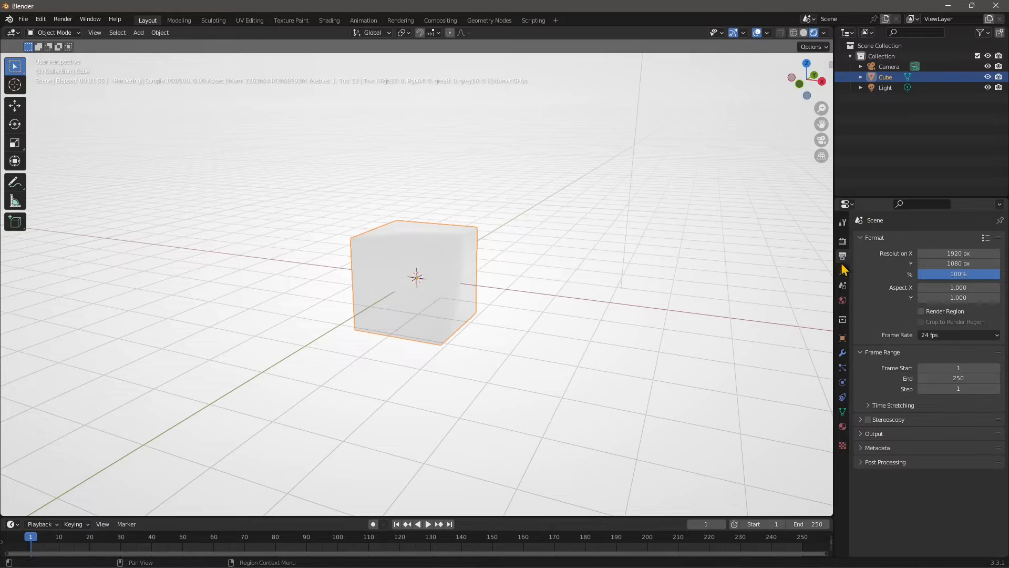
{"action": "left_click", "coordinate": [862, 433]}
{"action": "scroll", "coordinate": [885, 489], "scroll_direction": "down", "scroll_amount": 4}
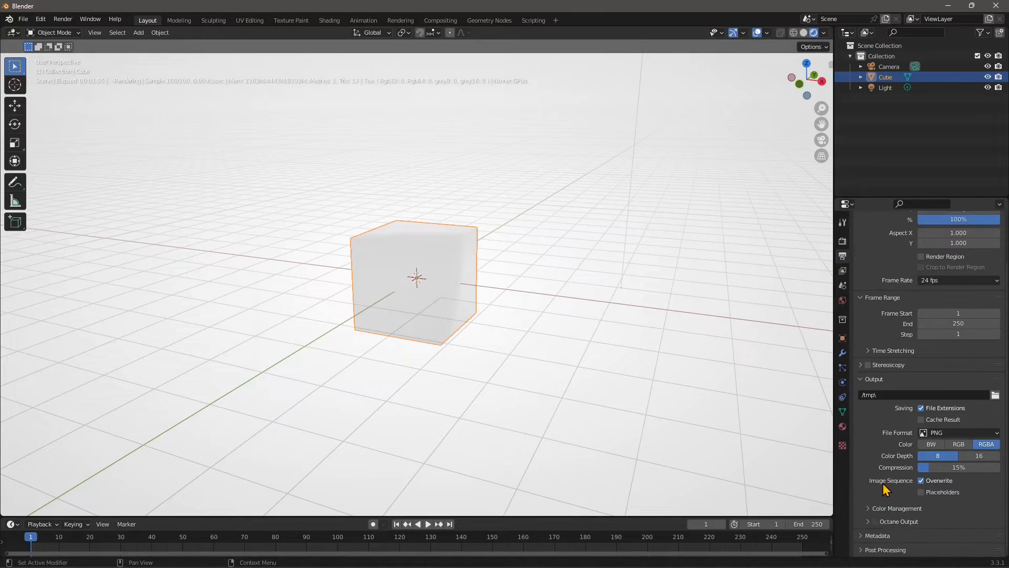
{"action": "left_click", "coordinate": [869, 522]}
{"action": "scroll", "coordinate": [873, 504], "scroll_direction": "down", "scroll_amount": 4}
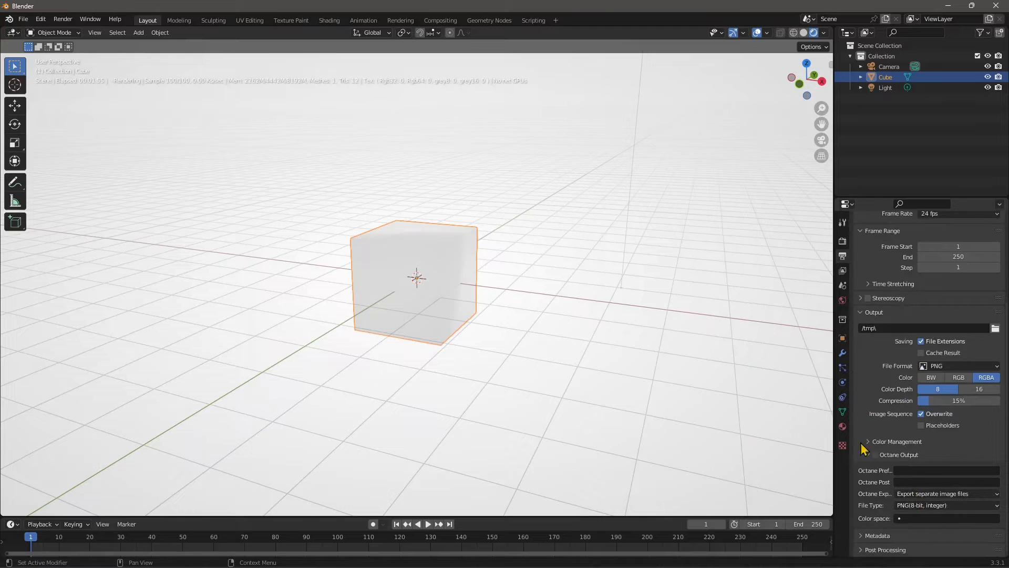
- Examine the view layer's Octane render layer options and the scene settings, and open the World environment settings
{"action": "left_click", "coordinate": [843, 272]}
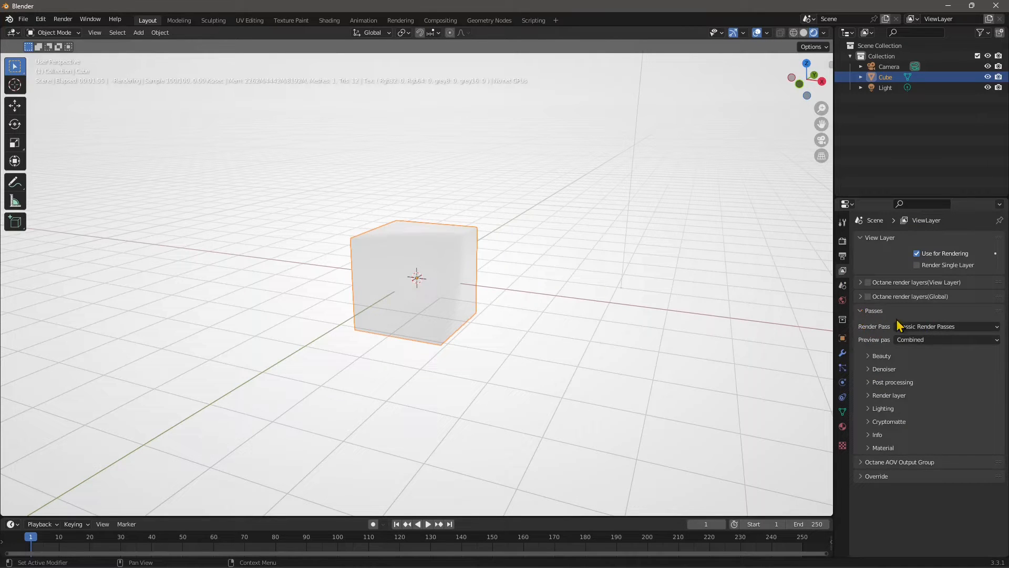
{"action": "left_click", "coordinate": [860, 284]}
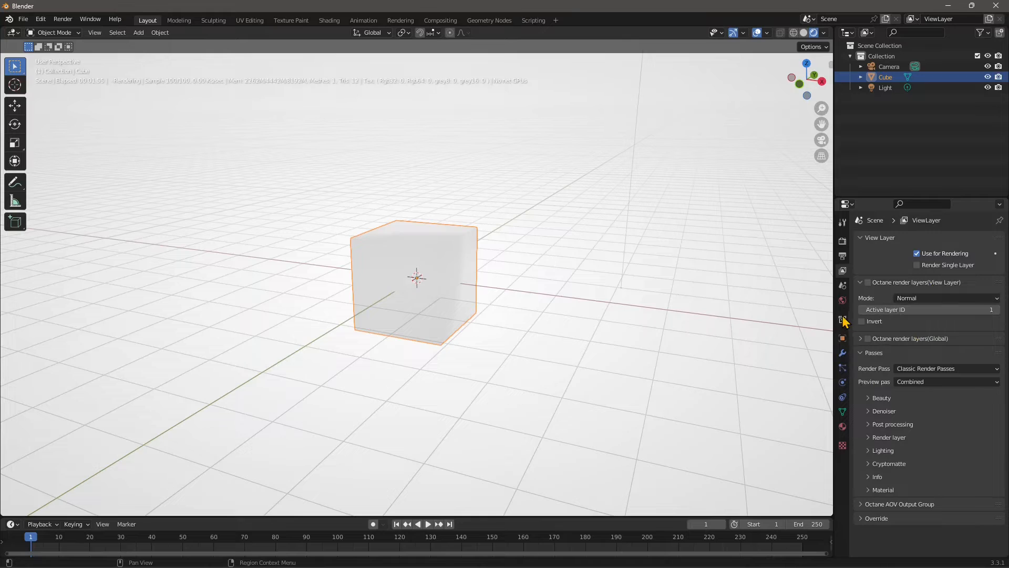
{"action": "left_click", "coordinate": [842, 287]}
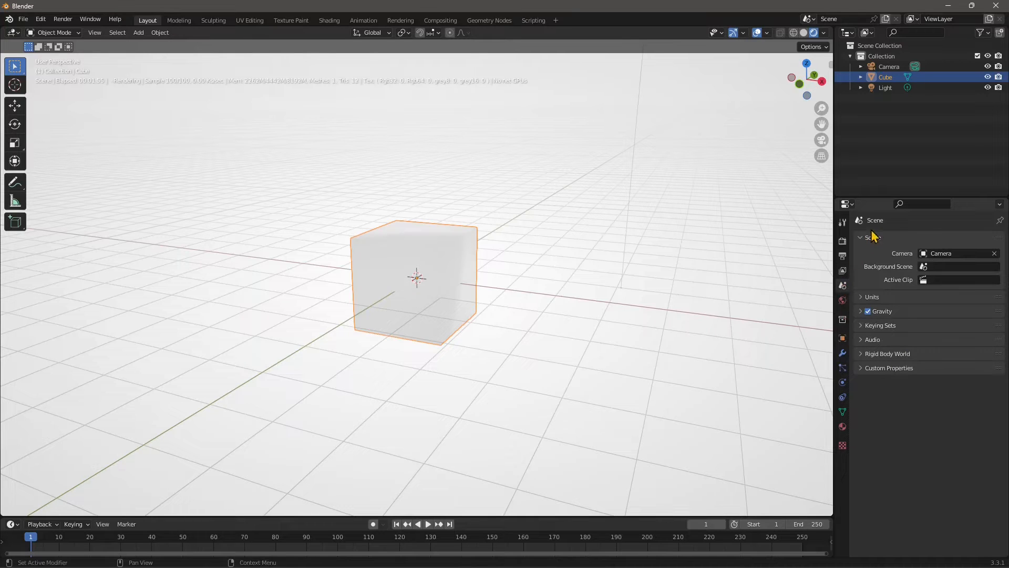
{"action": "left_click", "coordinate": [843, 320]}
{"action": "left_click", "coordinate": [842, 300]}
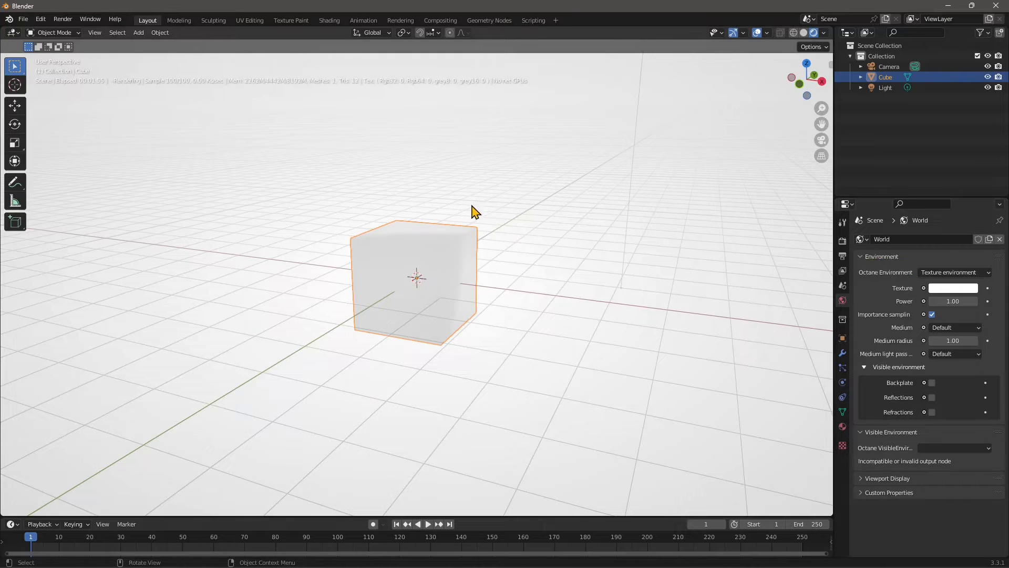
- Change the World texture environment's colour to red and raise its power to 1.03
{"action": "left_click", "coordinate": [938, 288]}
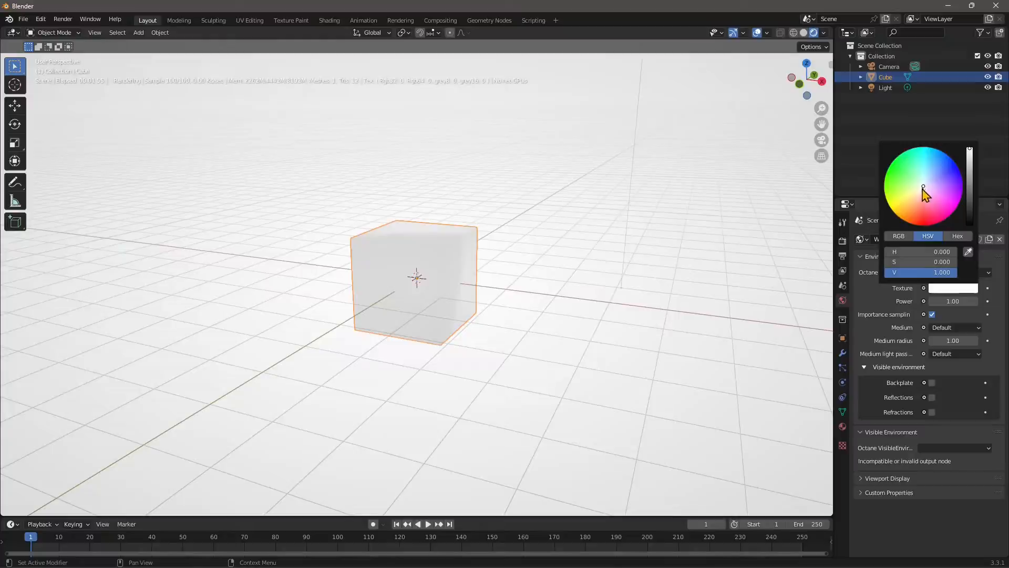
{"action": "mouse_move", "coordinate": [924, 189]}
{"action": "left_mouse_down"}
{"action": "mouse_move", "coordinate": [927, 225]}
{"action": "mouse_move", "coordinate": [925, 201]}
{"action": "mouse_move", "coordinate": [925, 216]}
{"action": "left_mouse_up"}
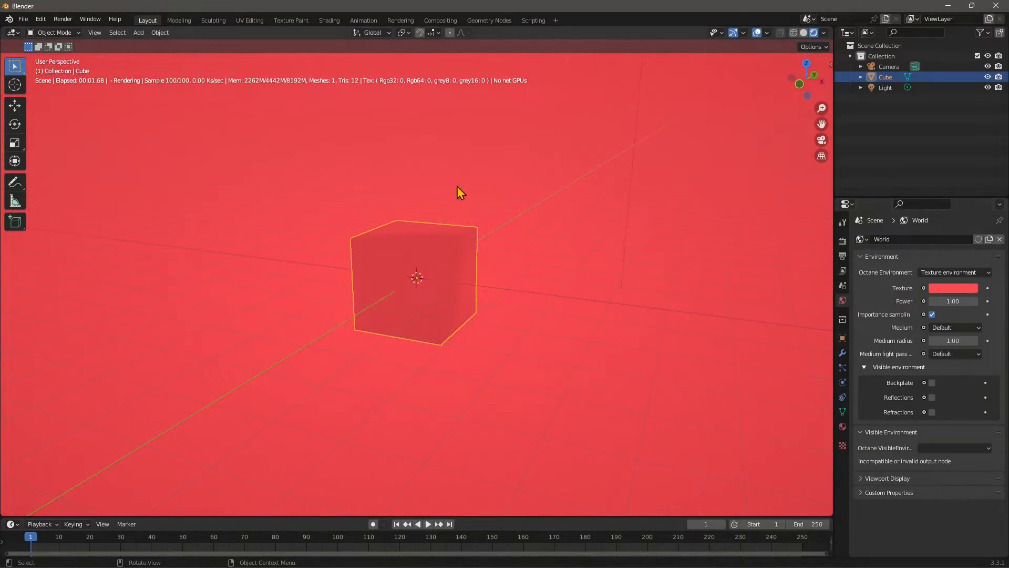
{"action": "mouse_move", "coordinate": [950, 295]}
{"action": "left_mouse_down"}
{"action": "mouse_move", "coordinate": [905, 296]}
{"action": "mouse_move", "coordinate": [946, 303]}
{"action": "left_mouse_up"}
- Switch to the Shading workspace and examine the cube's Universal material node and its connection to the Material Output
{"action": "left_click", "coordinate": [323, 23]}
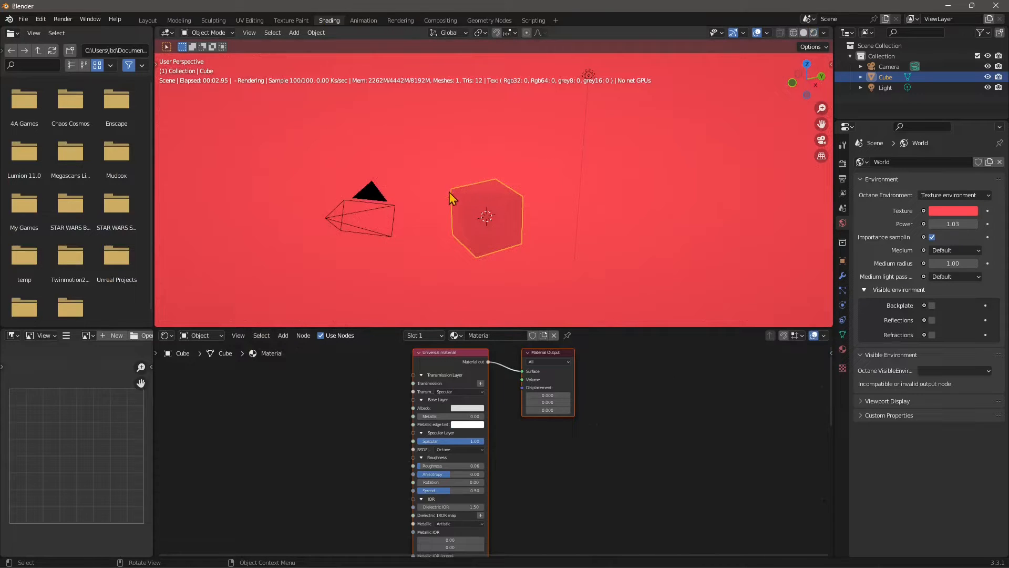
{"action": "left_click", "coordinate": [436, 242]}
{"action": "left_click", "coordinate": [465, 233]}
{"action": "scroll", "coordinate": [449, 358], "scroll_direction": "up", "scroll_amount": 3}
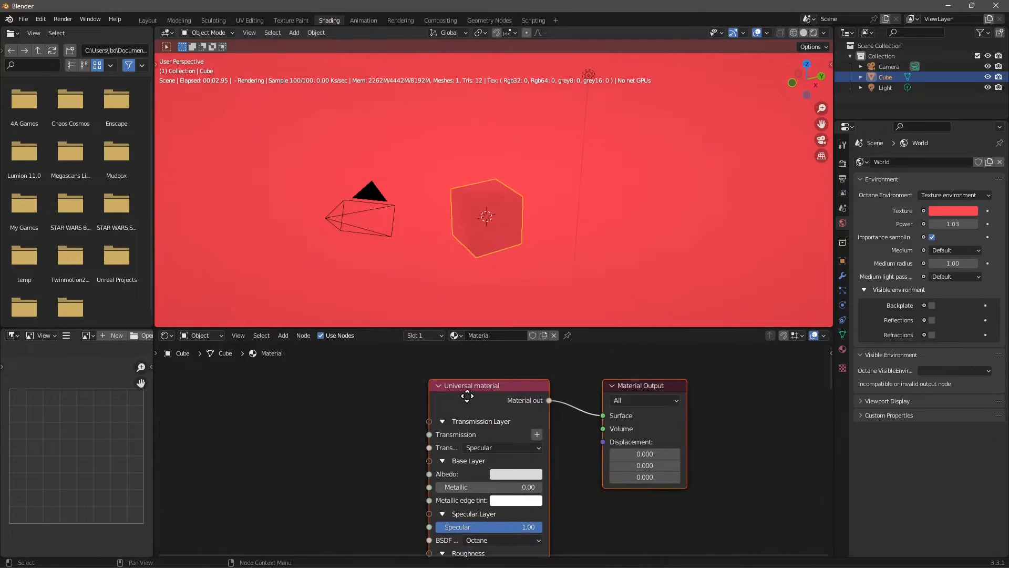
{"action": "scroll", "coordinate": [474, 393], "scroll_direction": "down", "scroll_amount": 5}
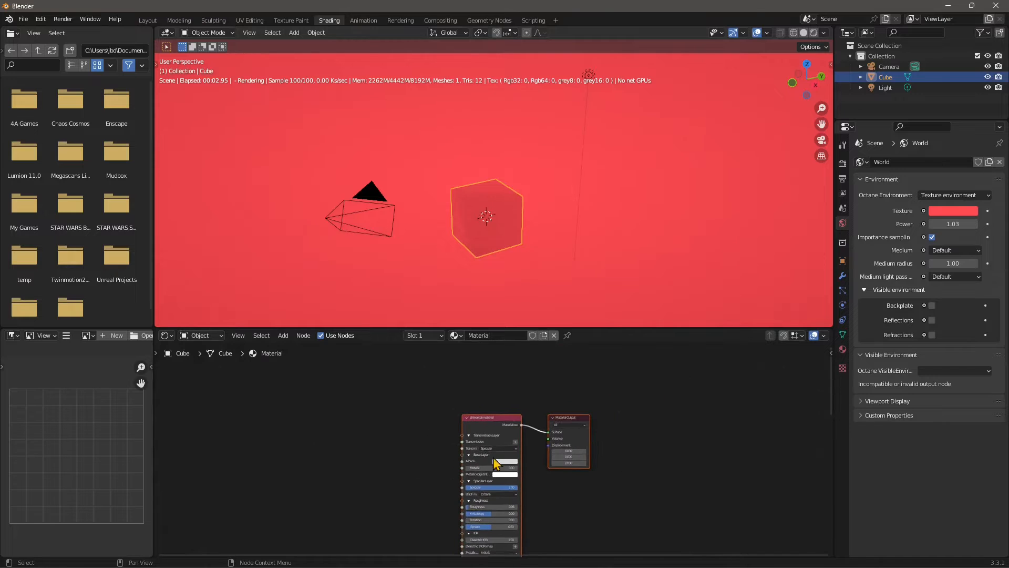
{"action": "scroll", "coordinate": [513, 443], "scroll_direction": "up", "scroll_amount": 5}
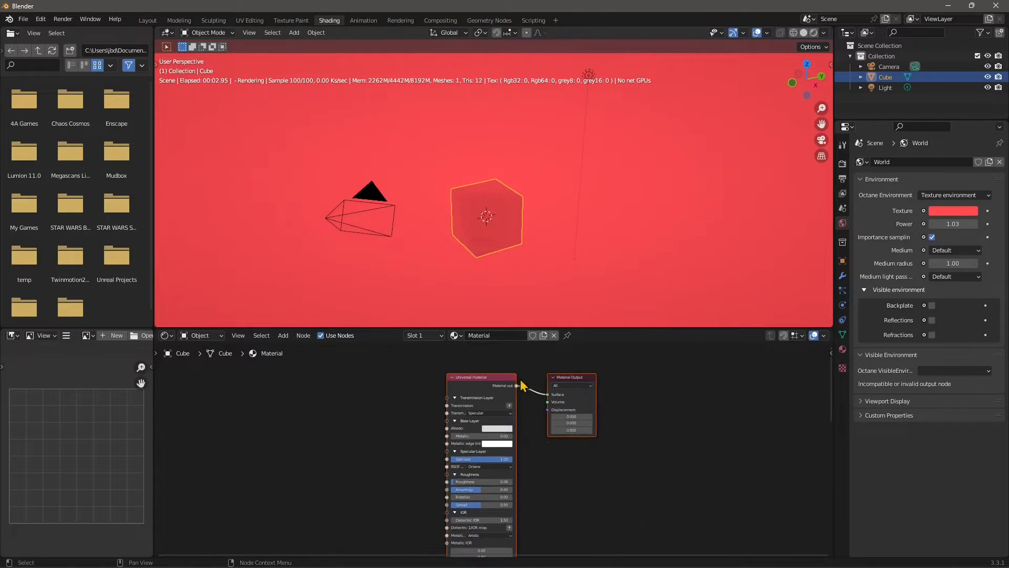
- Display the World shader nodes, move the Texture environment node away from World Output, and set its power to 0.84
{"action": "left_click", "coordinate": [199, 335]}
{"action": "left_click", "coordinate": [202, 360]}
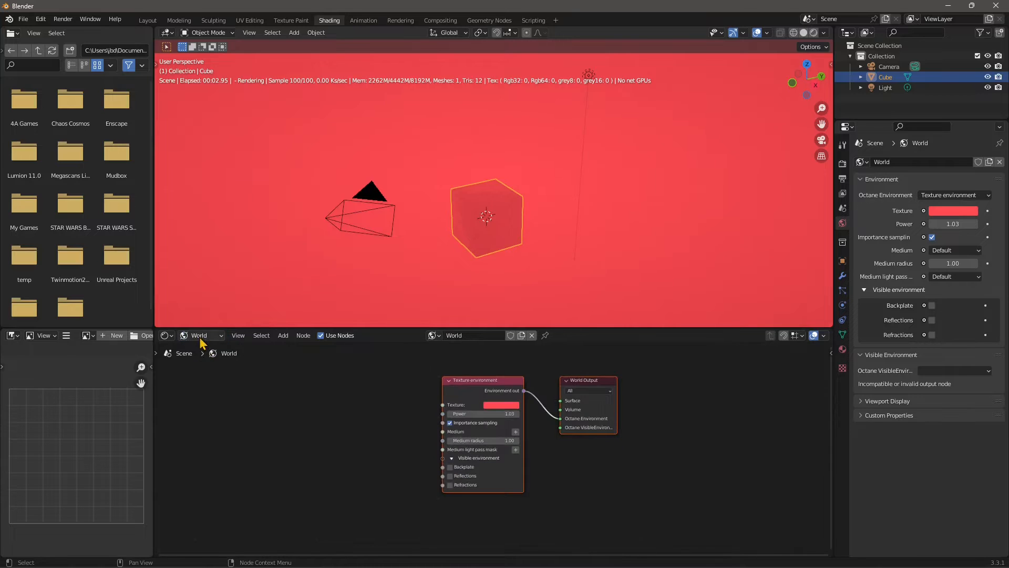
{"action": "scroll", "coordinate": [491, 399], "scroll_direction": "up", "scroll_amount": 3}
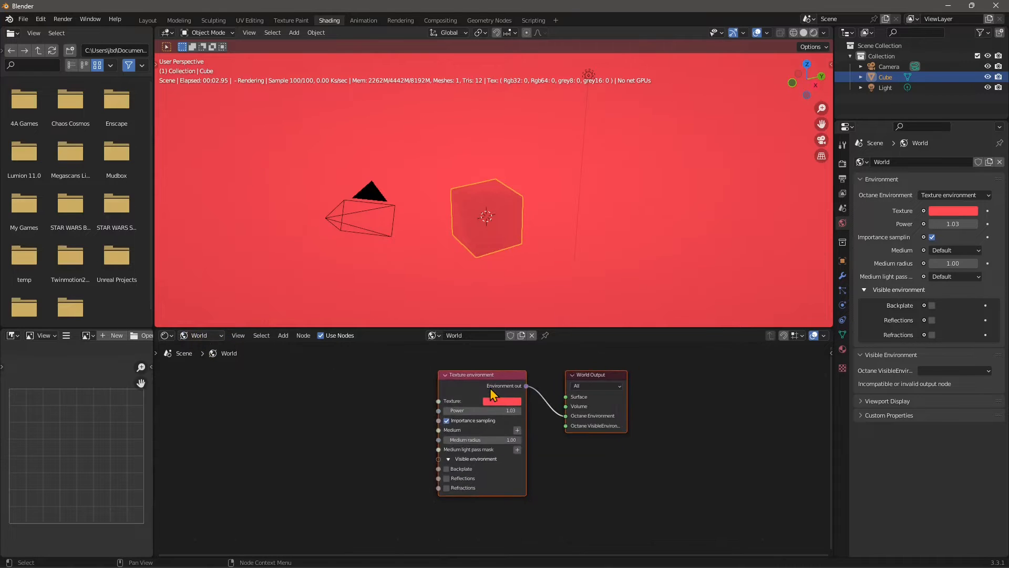
{"action": "left_click_drag", "start_coordinate": [617, 365], "coordinate": [654, 371]}
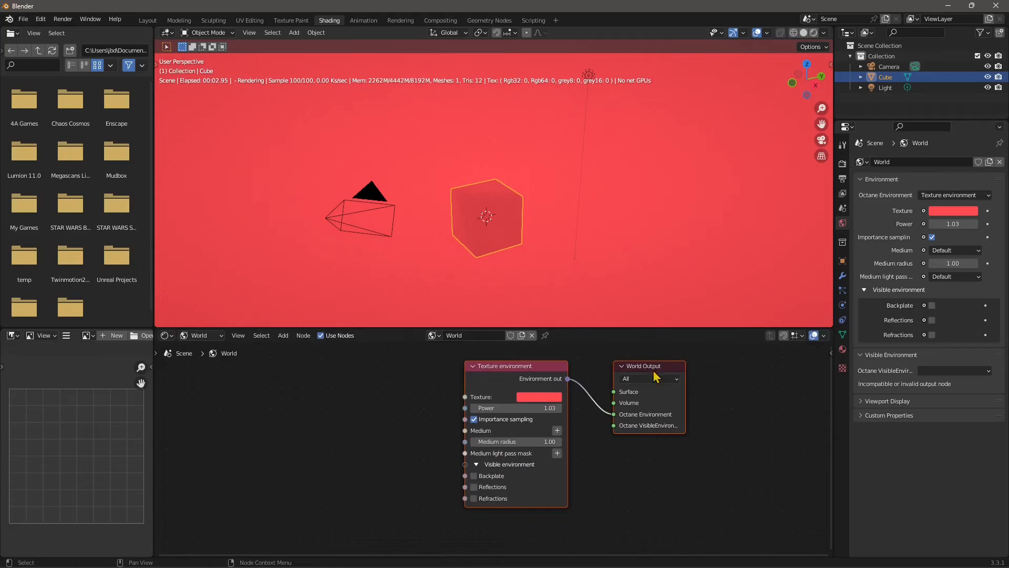
{"action": "left_click", "coordinate": [520, 369]}
{"action": "left_click_drag", "start_coordinate": [520, 369], "coordinate": [486, 376]}
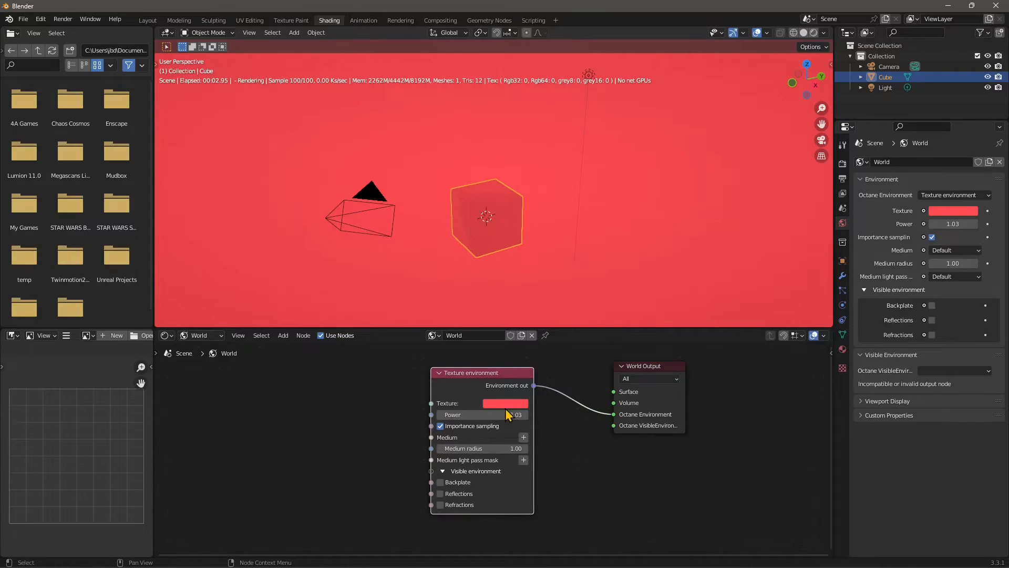
{"action": "left_click_drag", "start_coordinate": [504, 412], "coordinate": [478, 413]}
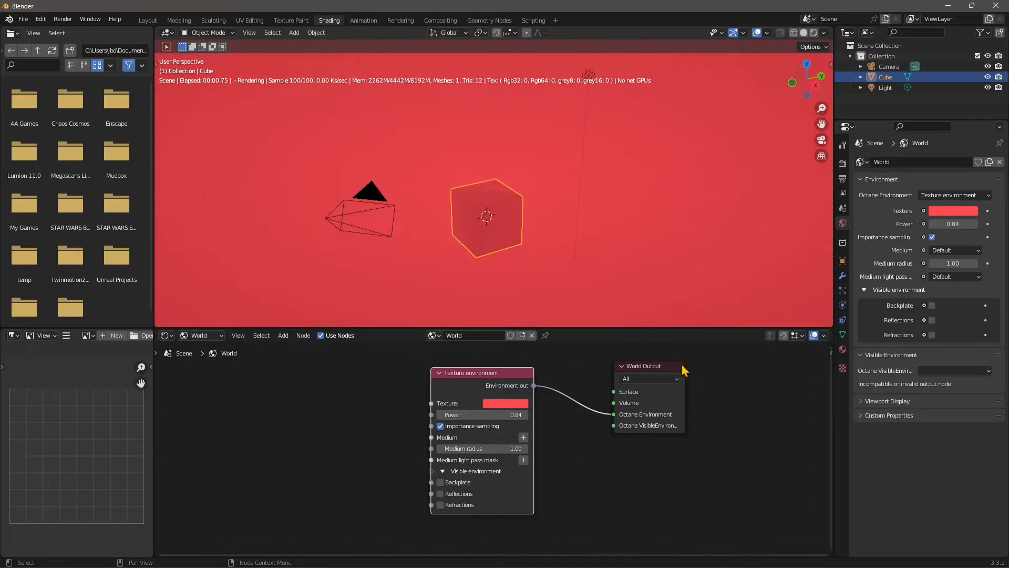
- Return the shader editor to Object nodes and review the collection settings and the cube's object, Octane, particle, physics, constraint and material properties
{"action": "left_click", "coordinate": [199, 335]}
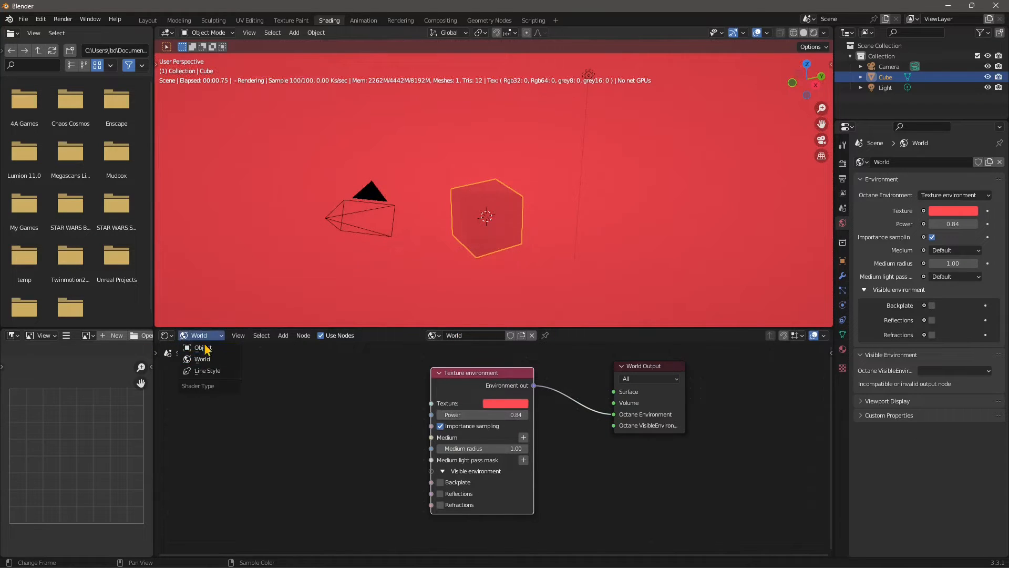
{"action": "left_click", "coordinate": [204, 347]}
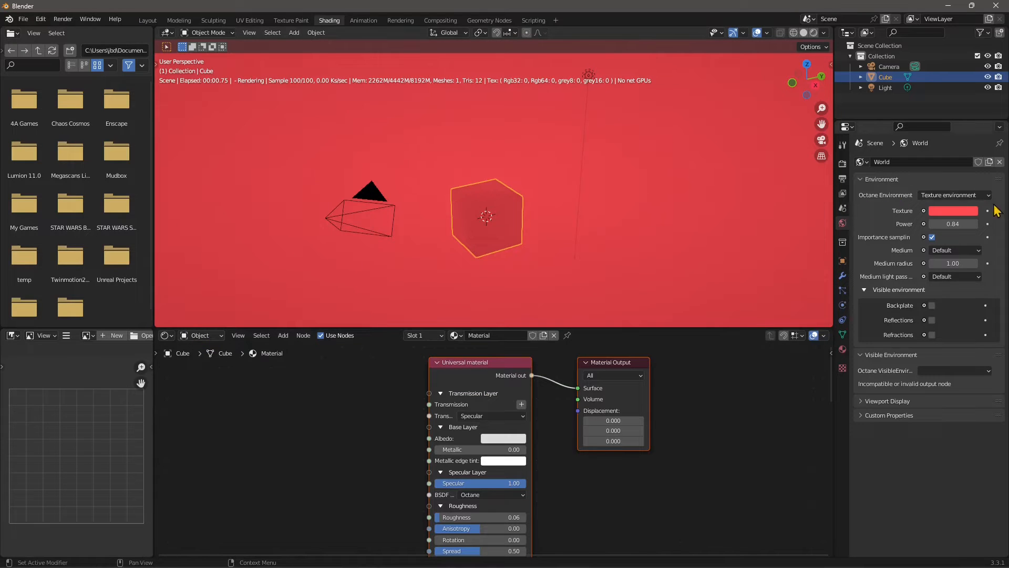
{"action": "left_click", "coordinate": [842, 243]}
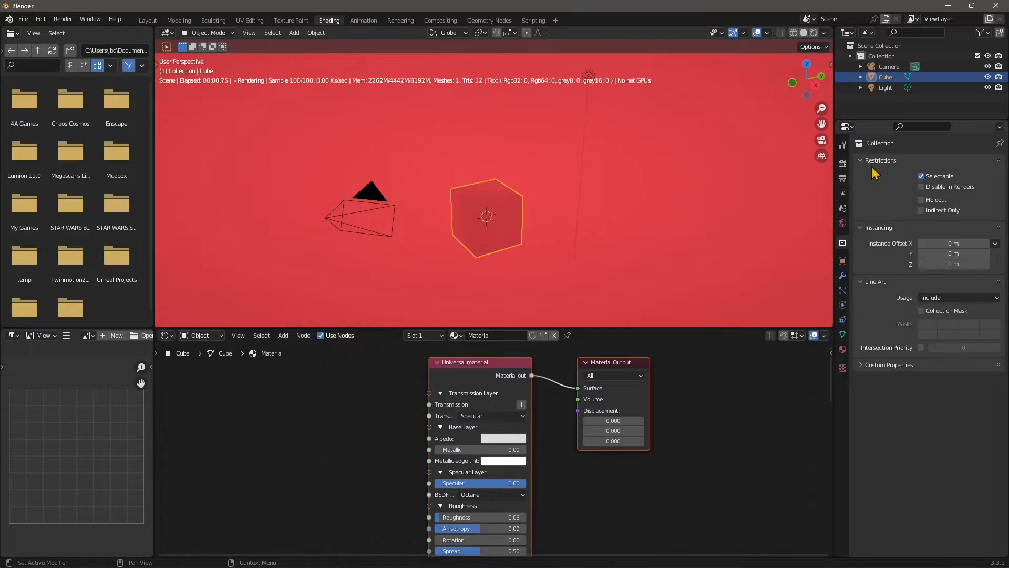
{"action": "left_click", "coordinate": [843, 261]}
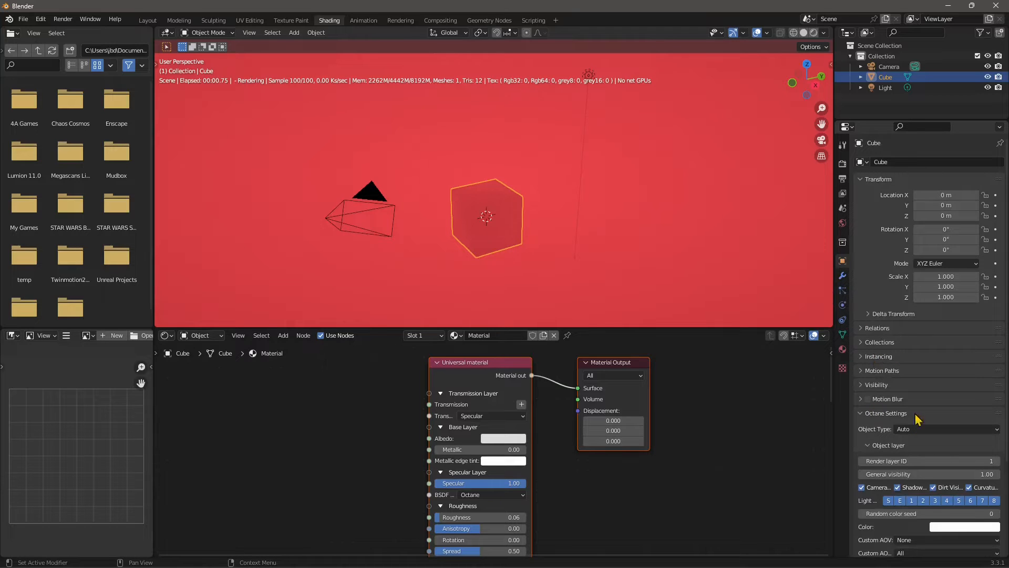
{"action": "scroll", "coordinate": [876, 486], "scroll_direction": "down", "scroll_amount": 5}
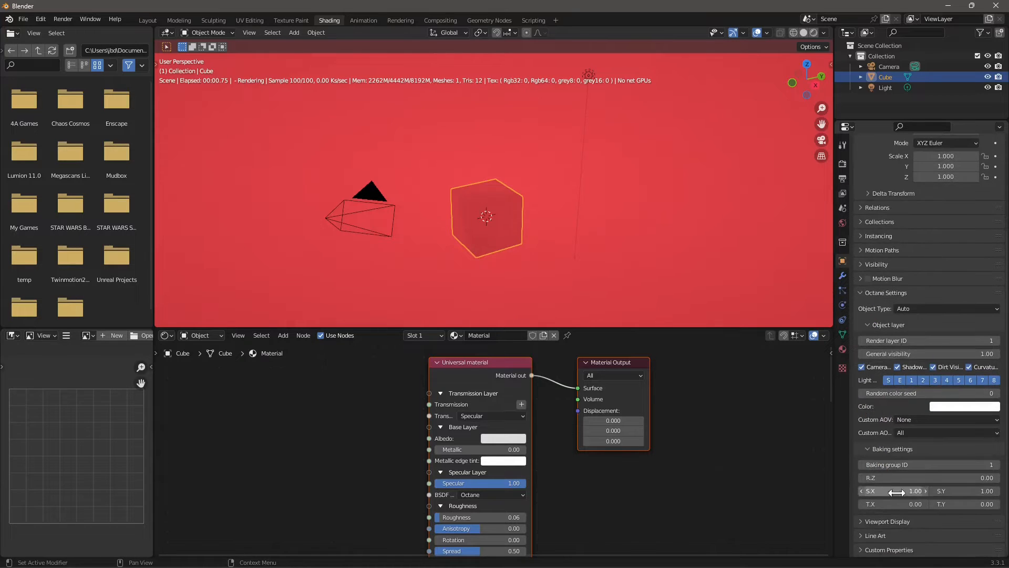
{"action": "left_click", "coordinate": [842, 290]}
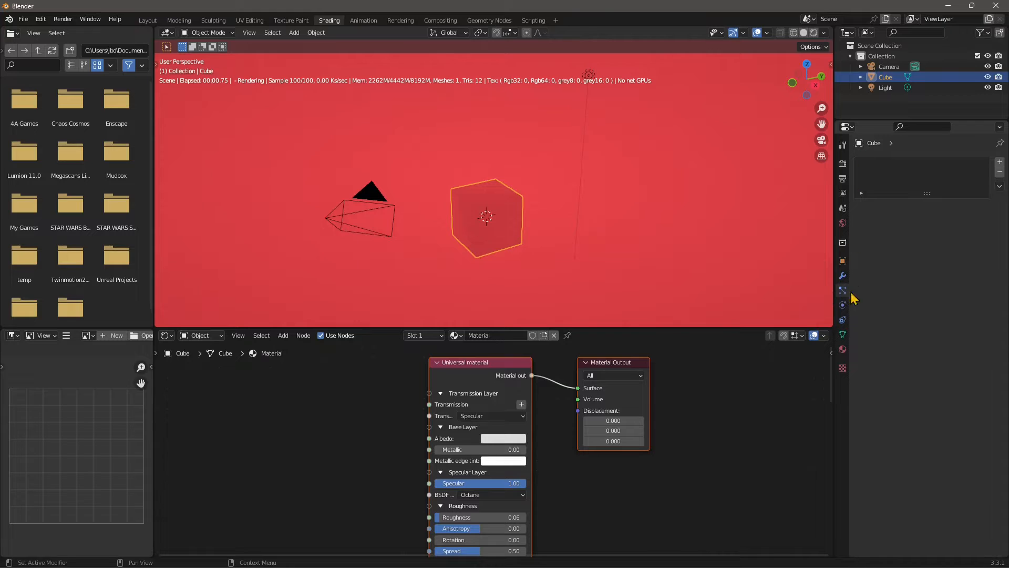
{"action": "left_click", "coordinate": [843, 305]}
{"action": "left_click", "coordinate": [843, 319]}
{"action": "left_click", "coordinate": [843, 349]}
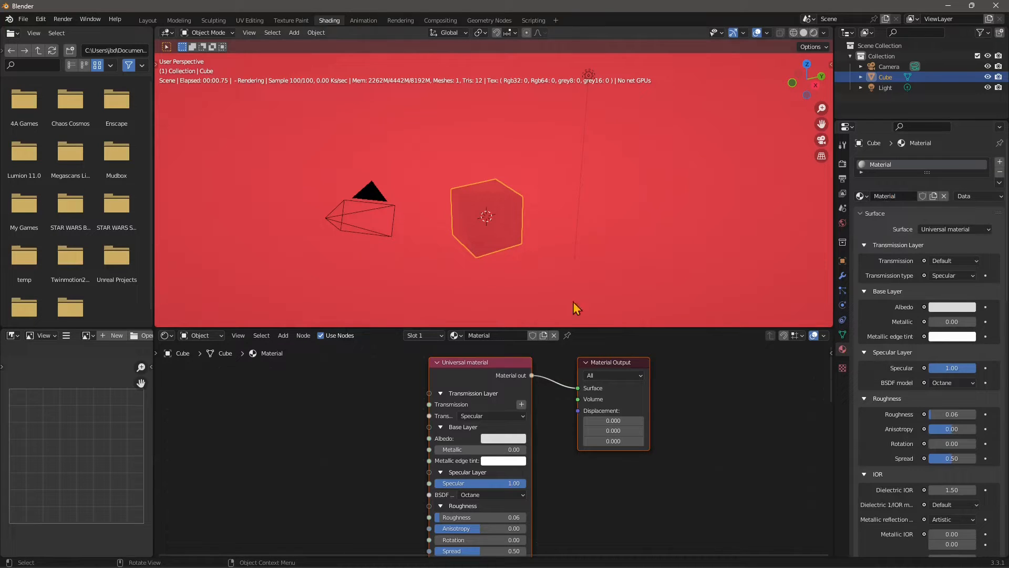
- Return to the Layout workspace, deselect the cube, and look through the viewport sidebar's item, tool, view and Octane settings
{"action": "left_click", "coordinate": [152, 22]}
{"action": "left_click", "coordinate": [639, 292]}
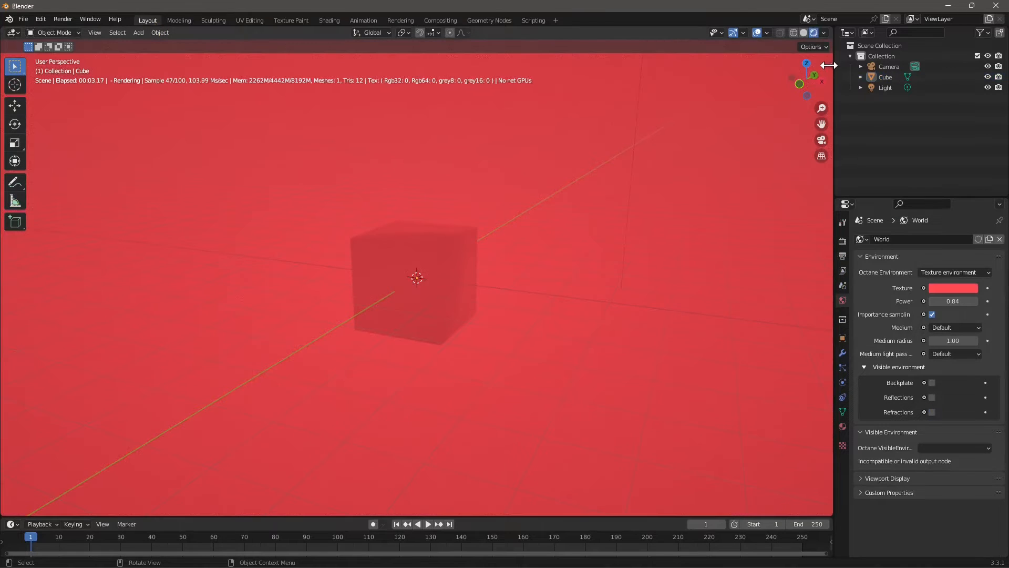
{"action": "mouse_move", "coordinate": [834, 64]}
{"action": "left_mouse_down"}
{"action": "mouse_move", "coordinate": [621, 72]}
{"action": "mouse_move", "coordinate": [821, 73]}
{"action": "mouse_move", "coordinate": [783, 73]}
{"action": "mouse_move", "coordinate": [810, 76]}
{"action": "mouse_move", "coordinate": [831, 63]}
{"action": "left_mouse_up"}
{"action": "key", "text": "n"}
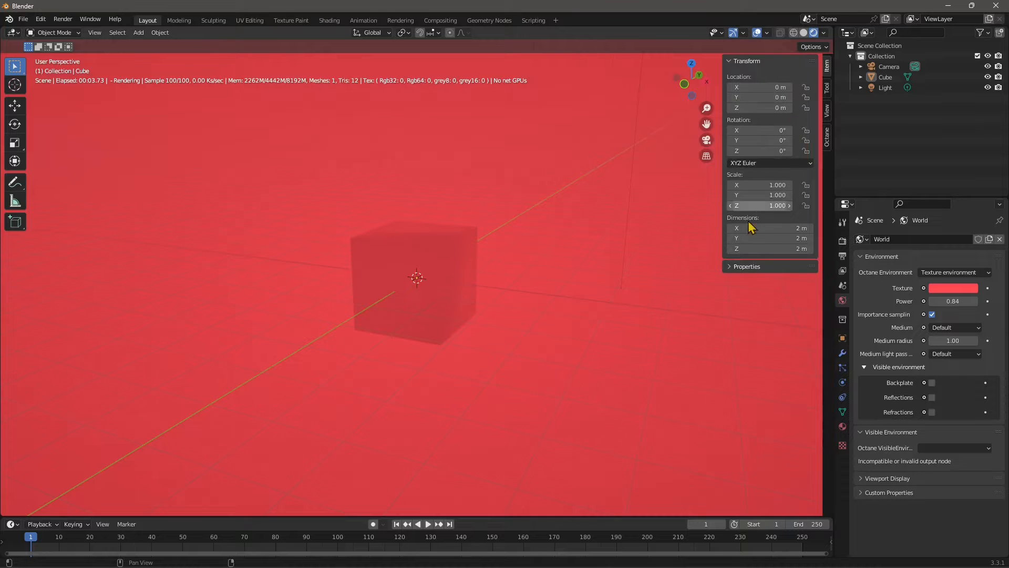
{"action": "left_click", "coordinate": [828, 89]}
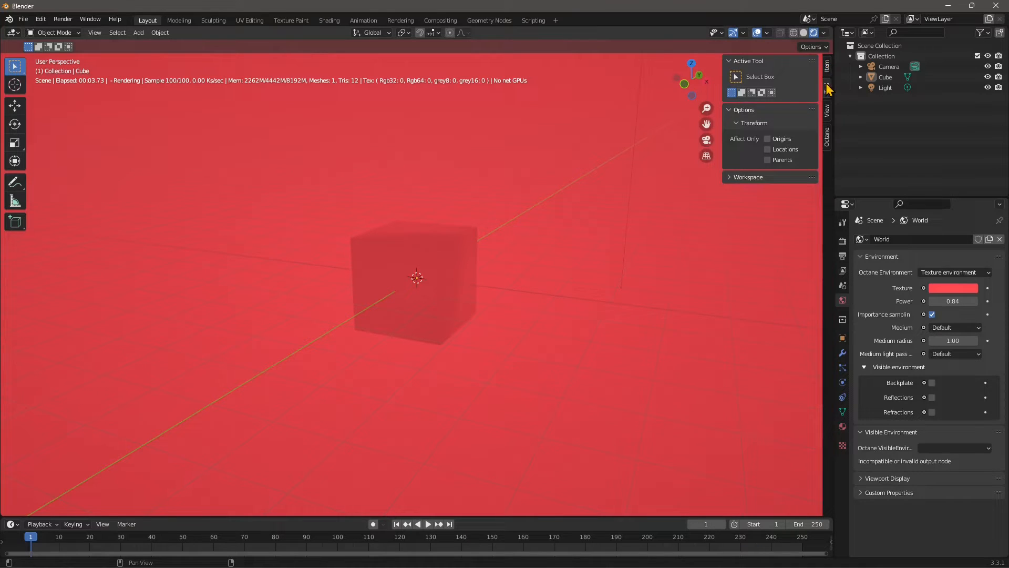
{"action": "left_click", "coordinate": [828, 110]}
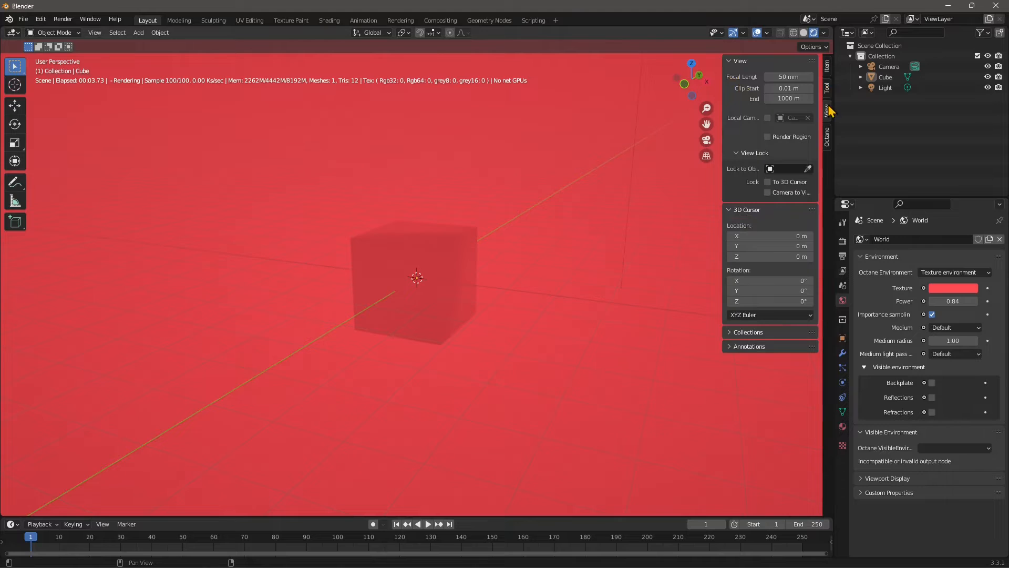
{"action": "left_click", "coordinate": [828, 139]}
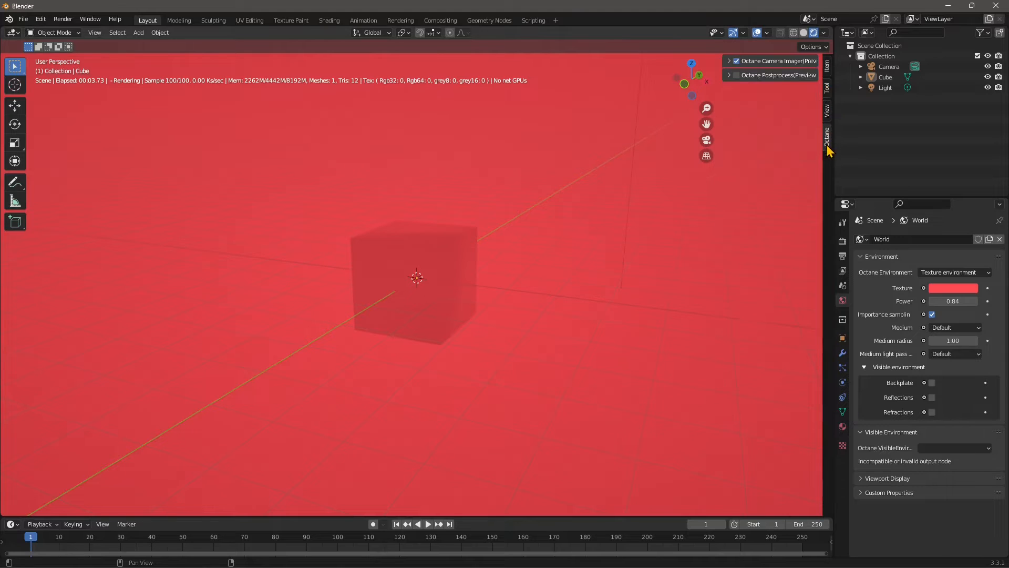
- Expand the Octane Camera Imager preview settings, widen the sidebar to read them, and enable Override
{"action": "left_click", "coordinate": [729, 62]}
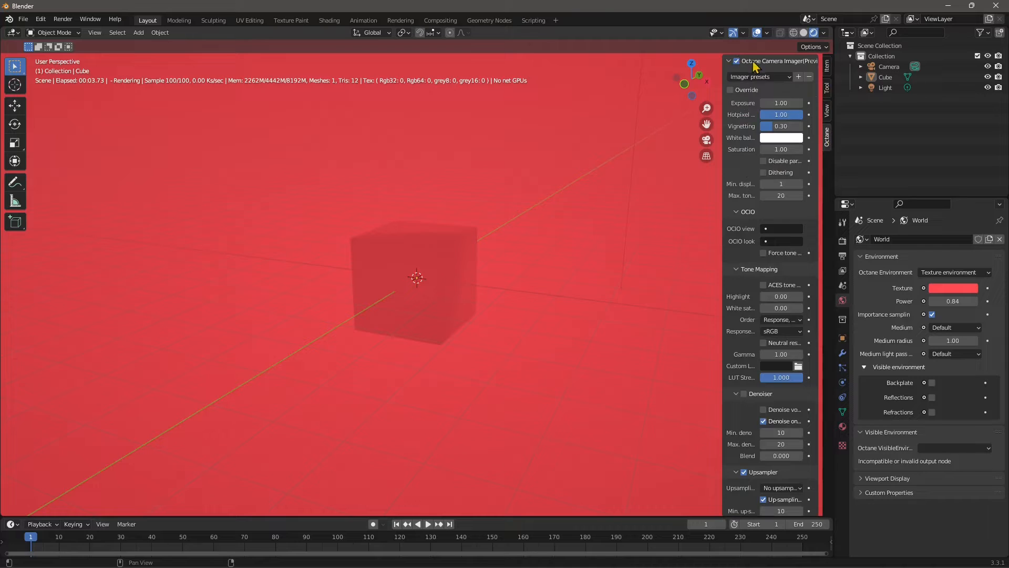
{"action": "left_click_drag", "start_coordinate": [721, 75], "coordinate": [604, 84]}
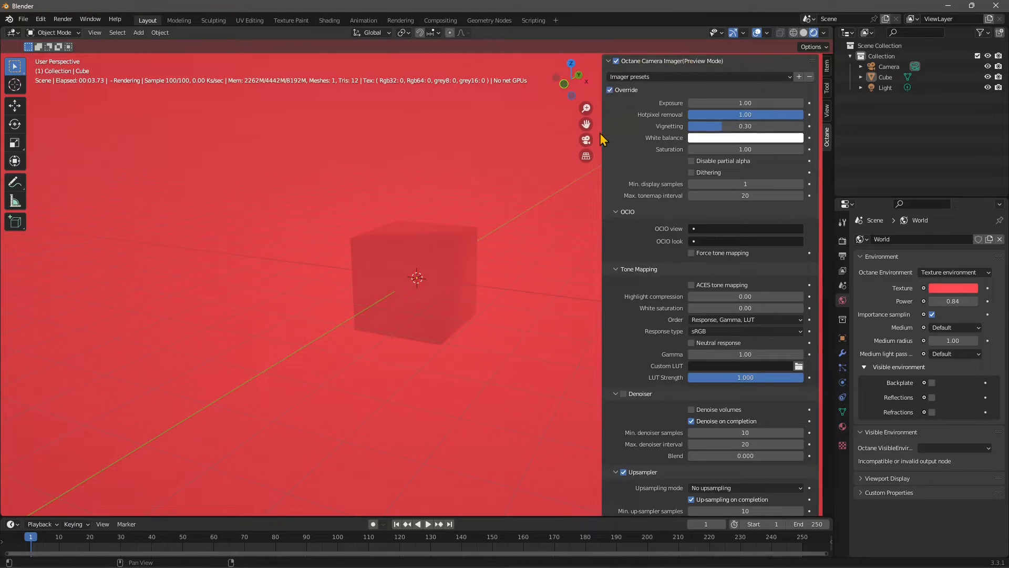
{"action": "left_click_drag", "start_coordinate": [604, 135], "coordinate": [643, 135]}
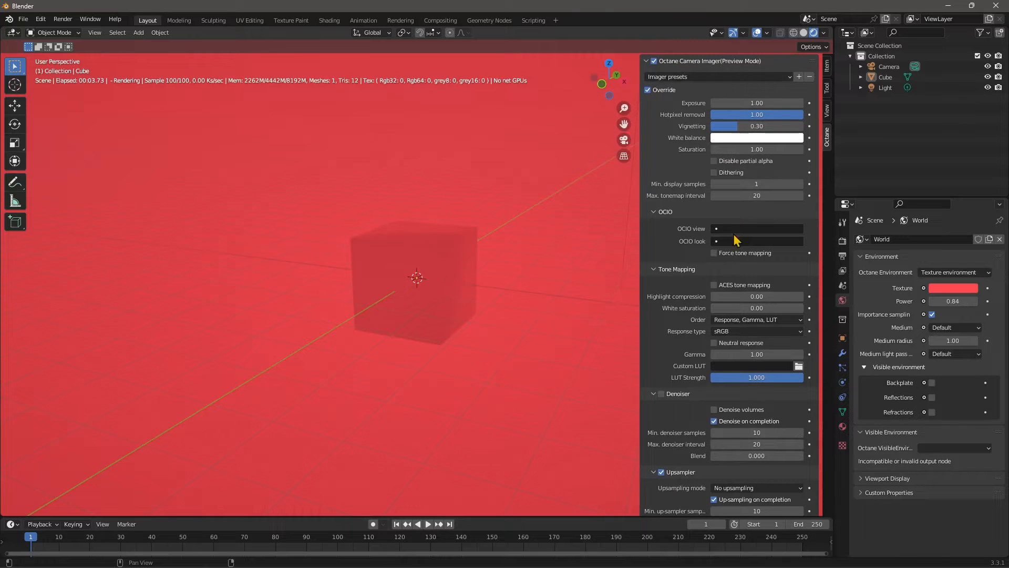
- Set the preview camera imager's exposure to 0.40 and adjust its vignetting
{"action": "left_click", "coordinate": [757, 103]}
{"action": "type", "text": "0.3"}
{"action": "key", "text": "Return"}
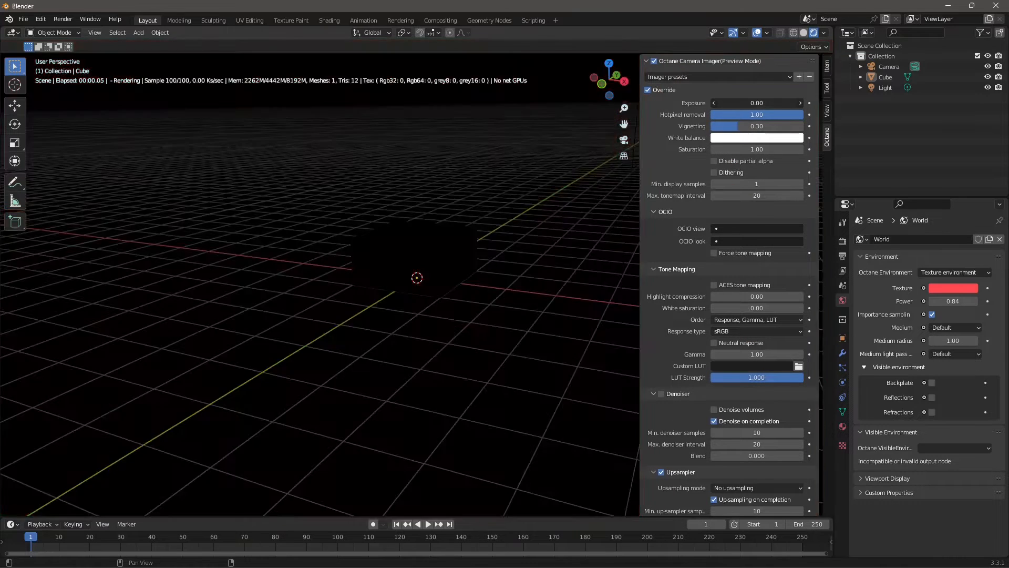
{"action": "mouse_move", "coordinate": [757, 103]}
{"action": "left_mouse_down"}
{"action": "mouse_move", "coordinate": [778, 103]}
{"action": "mouse_move", "coordinate": [752, 103]}
{"action": "mouse_move", "coordinate": [763, 103]}
{"action": "left_mouse_up"}
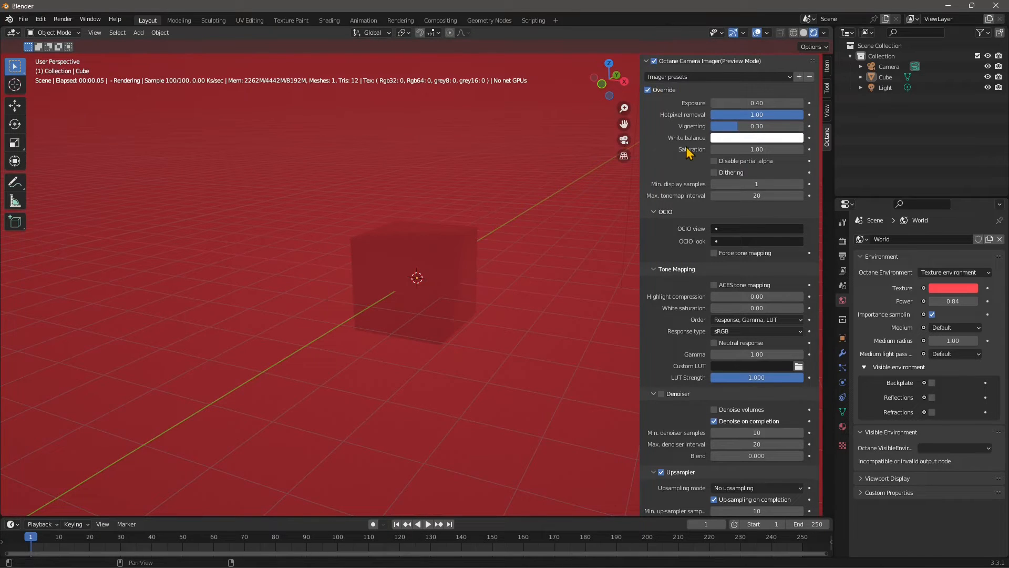
{"action": "mouse_move", "coordinate": [747, 126]}
{"action": "left_mouse_down"}
{"action": "mouse_move", "coordinate": [788, 127]}
{"action": "mouse_move", "coordinate": [751, 126]}
{"action": "left_mouse_up"}
{"action": "left_click_drag", "start_coordinate": [785, 126], "coordinate": [767, 127]}
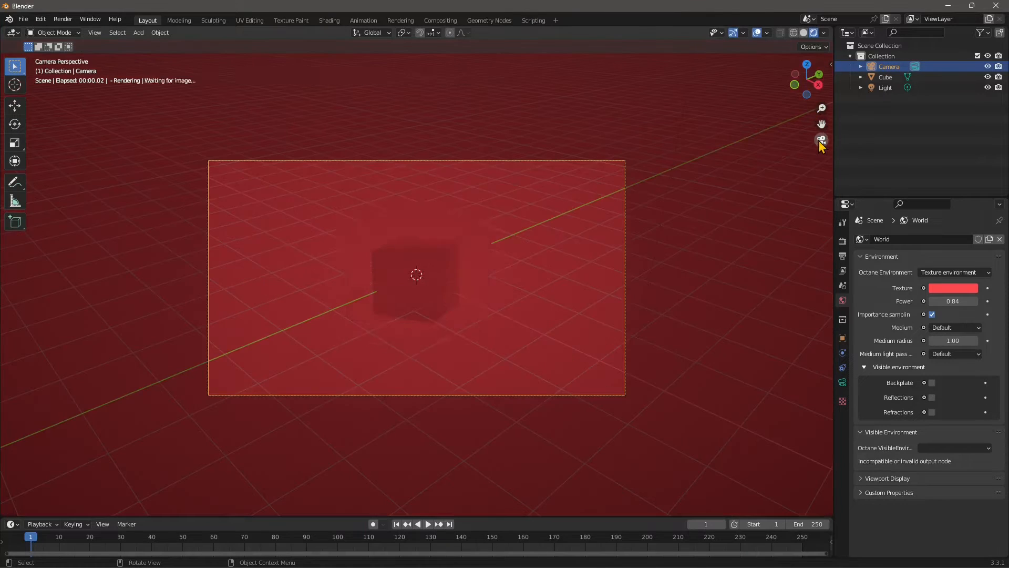
- Toggle between the camera view and the free perspective view to compare the rendered preview
{"action": "left_click", "coordinate": [821, 140]}
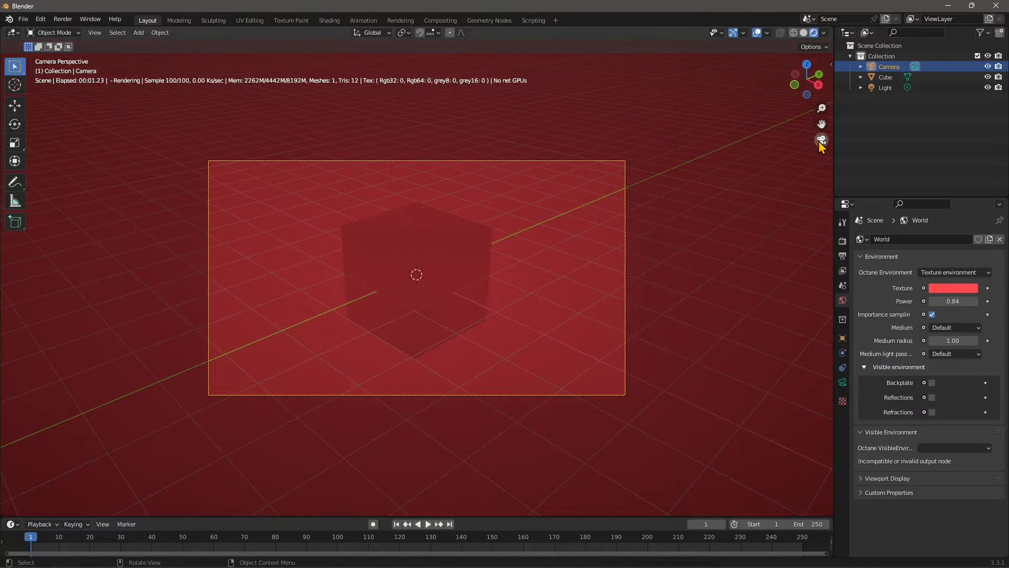
{"action": "left_click", "coordinate": [821, 141]}
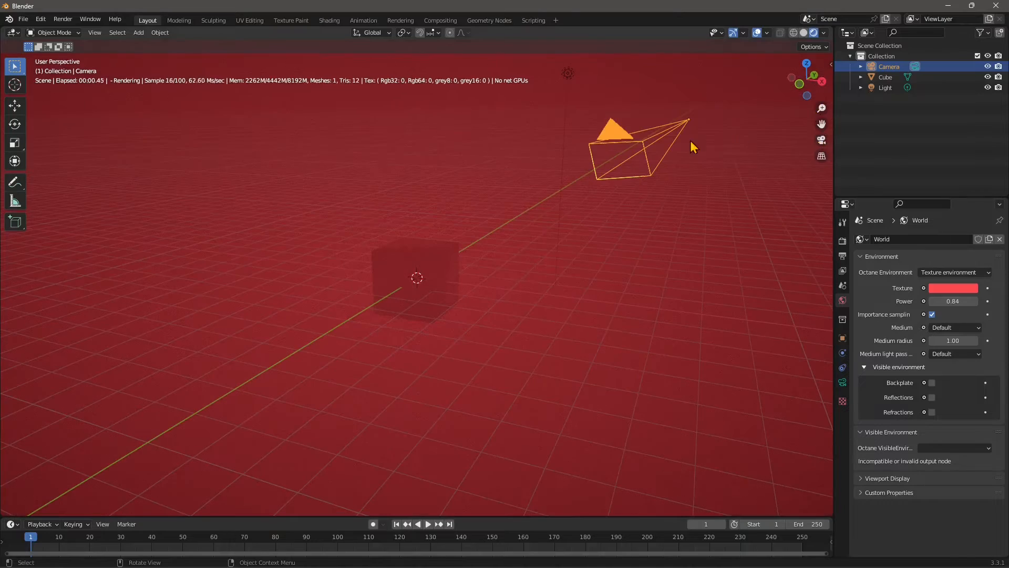
{"action": "left_click", "coordinate": [819, 140]}
{"action": "left_click", "coordinate": [820, 140]}
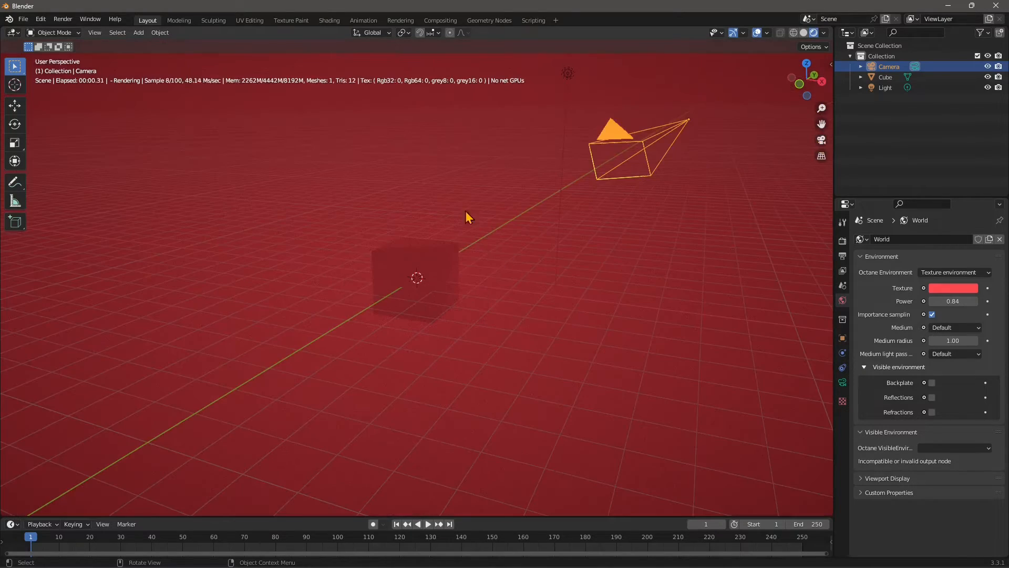
- Add a monkey mesh at the centre of the scene, inside the cube
{"action": "scroll", "coordinate": [439, 233], "scroll_direction": "up", "scroll_amount": 1, "text": "alt"}
{"action": "middle_click_drag", "start_coordinate": [440, 234], "coordinate": [460, 266], "text": "alt"}
{"action": "left_click", "coordinate": [139, 32]}
{"action": "mouse_move", "coordinate": [152, 47]}
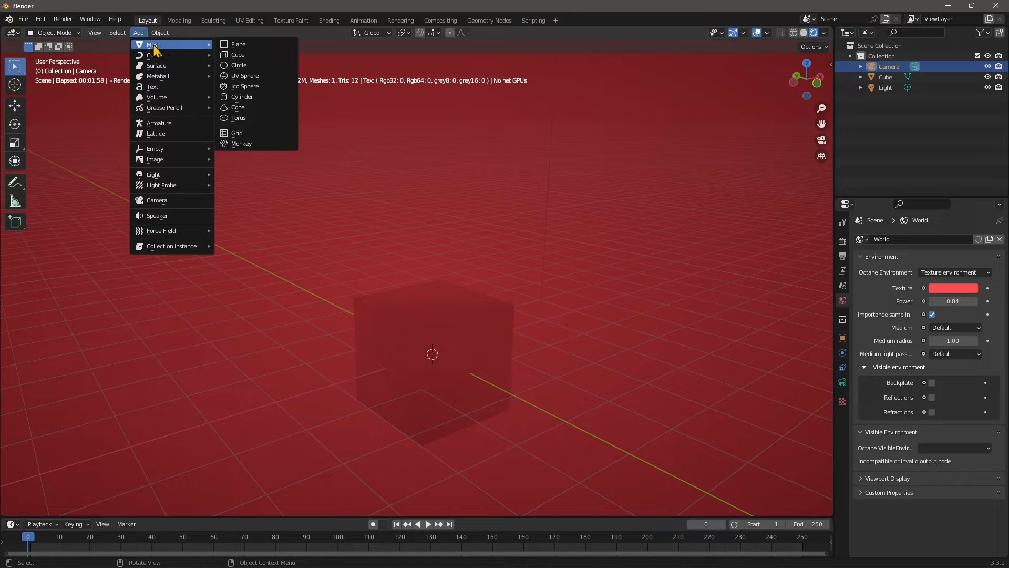
{"action": "left_click", "coordinate": [245, 145]}
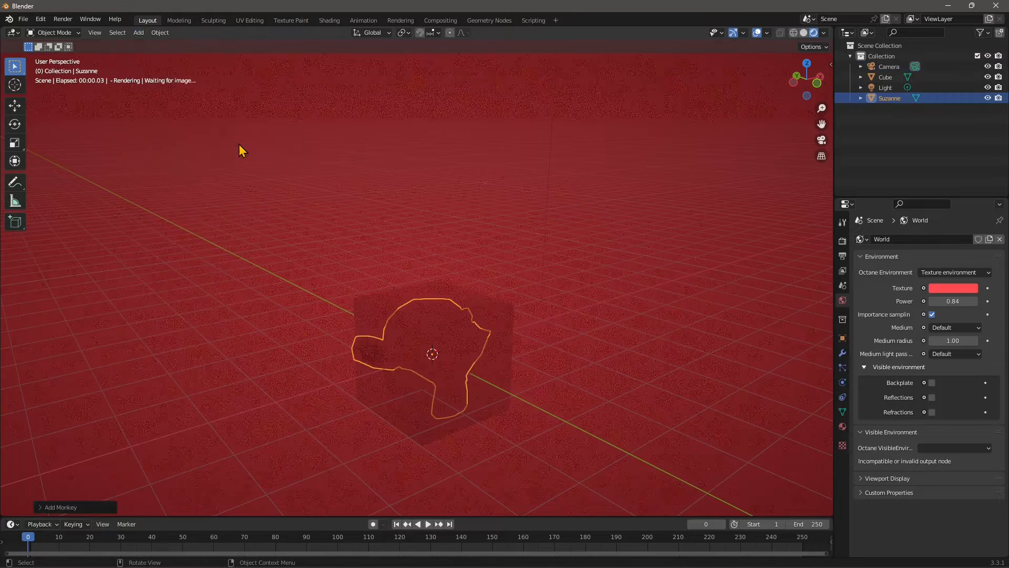
- Move the monkey head straight up along Z to about 1.94 m so that it sits on top of the cube
{"action": "left_click", "coordinate": [14, 105]}
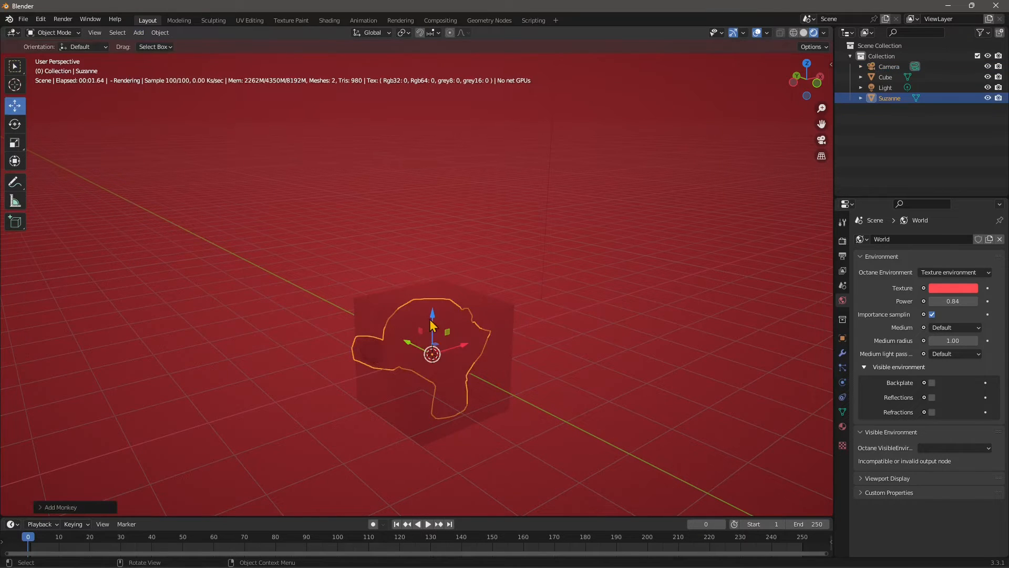
{"action": "left_click_drag", "start_coordinate": [431, 321], "coordinate": [453, 205]}
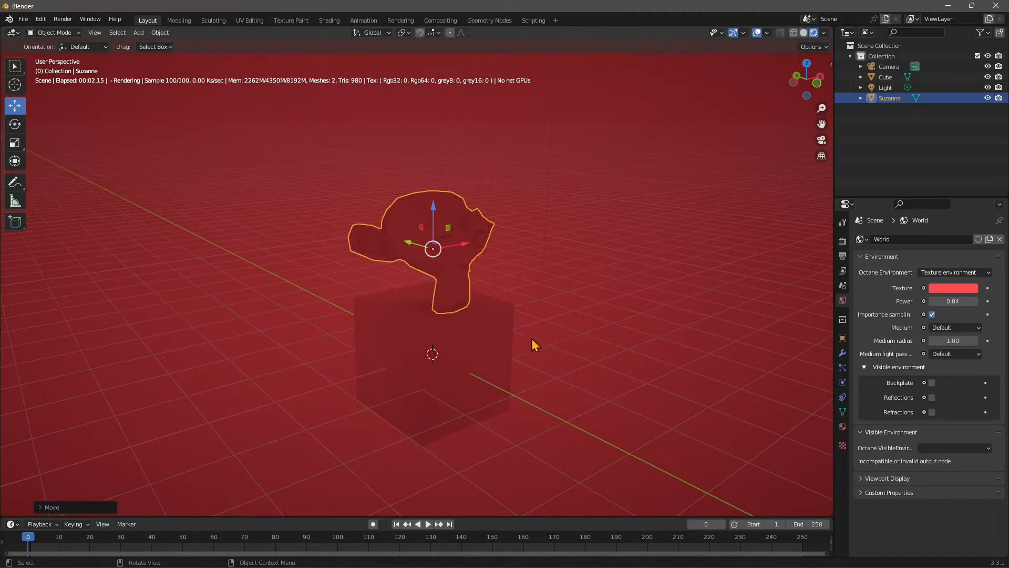
{"action": "middle_click_drag", "start_coordinate": [534, 408], "coordinate": [408, 321]}
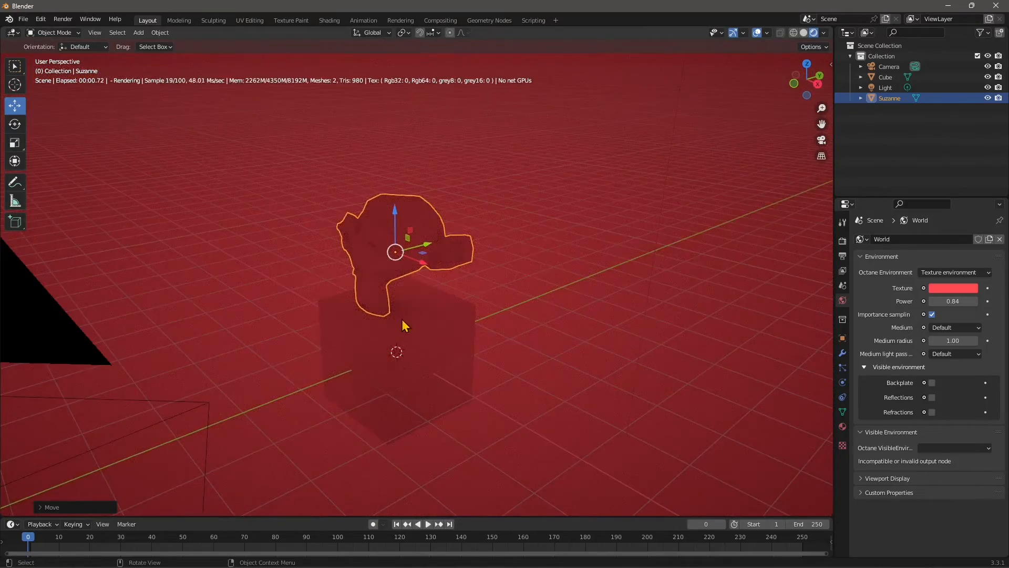
{"action": "scroll", "coordinate": [391, 316], "scroll_direction": "up", "scroll_amount": 3}
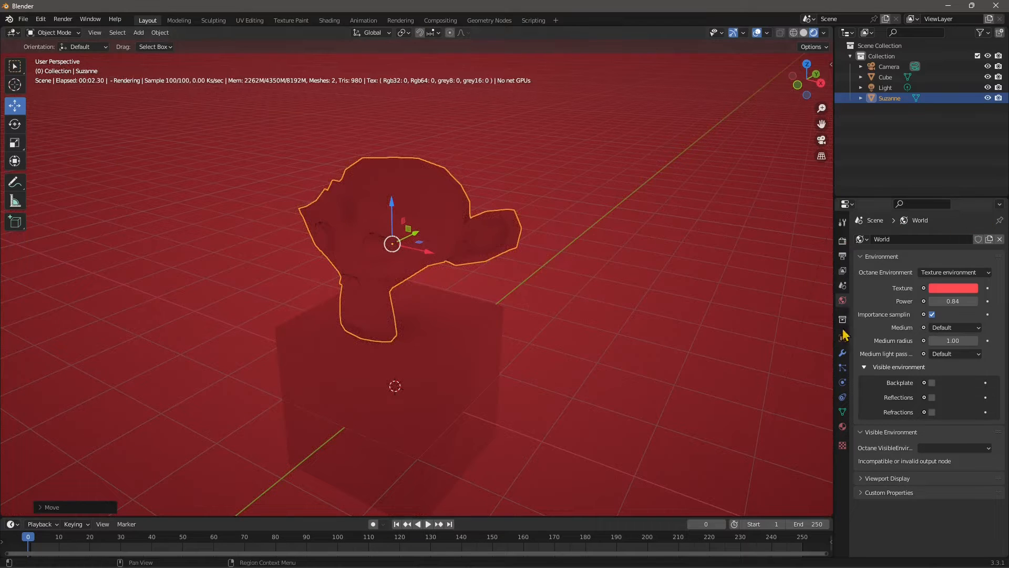
- Add a Subdivision Surface modifier to the monkey head with viewport and render levels of 3, then deselect it
{"action": "left_click", "coordinate": [842, 352]}
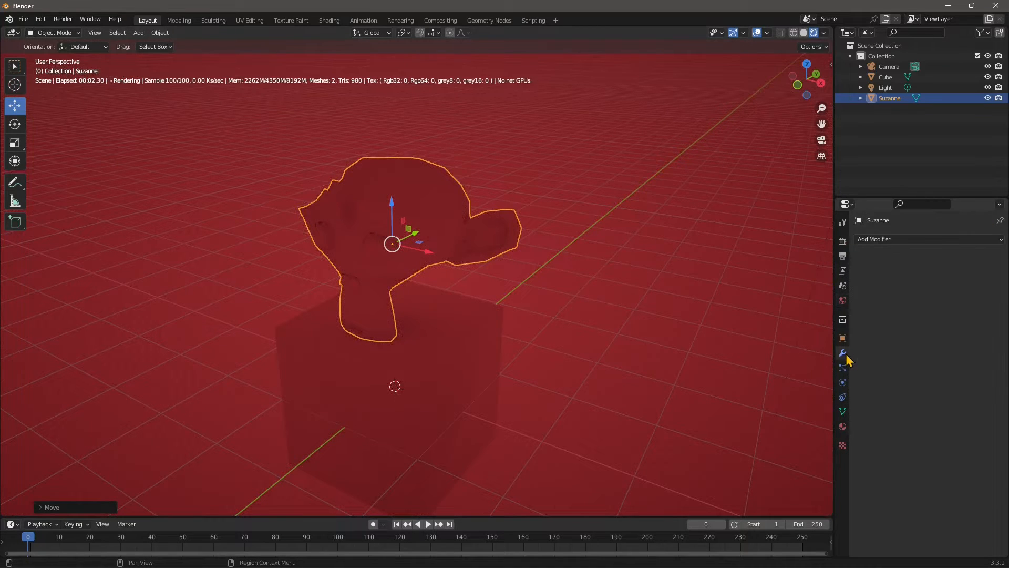
{"action": "left_click", "coordinate": [872, 239]}
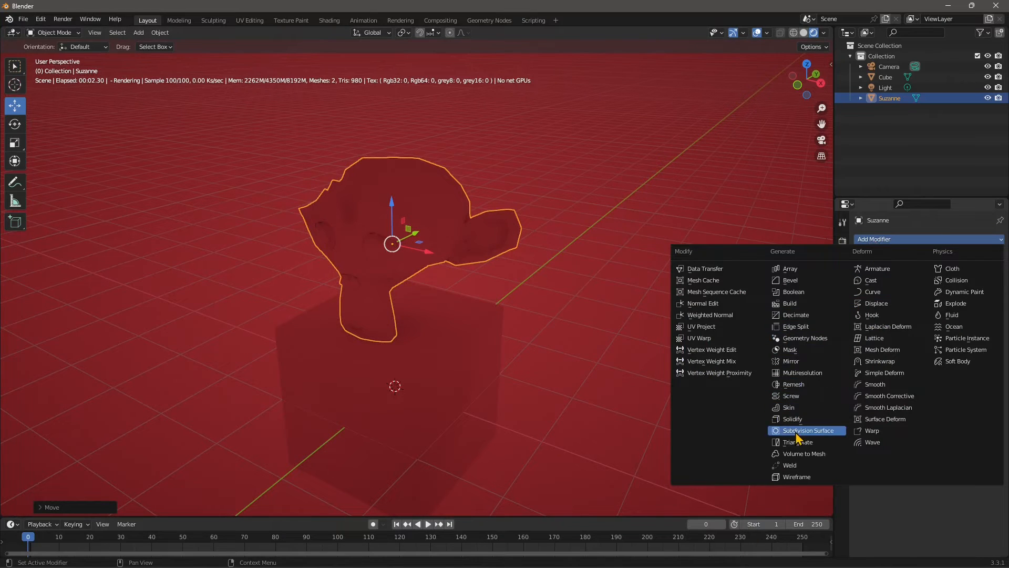
{"action": "left_click", "coordinate": [987, 285]}
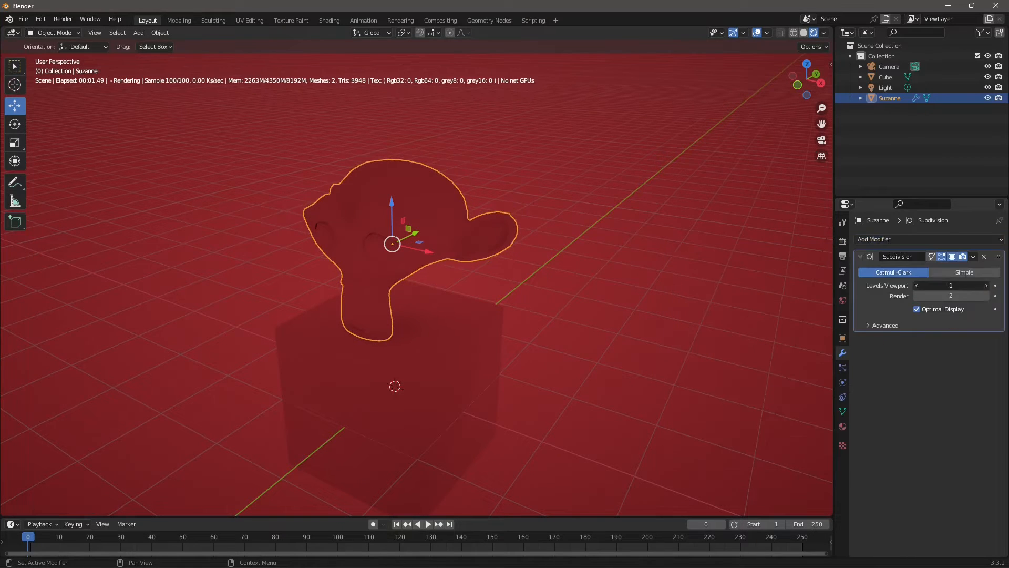
{"action": "left_click", "coordinate": [987, 285]}
{"action": "left_click", "coordinate": [986, 295]}
{"action": "left_click", "coordinate": [489, 269]}
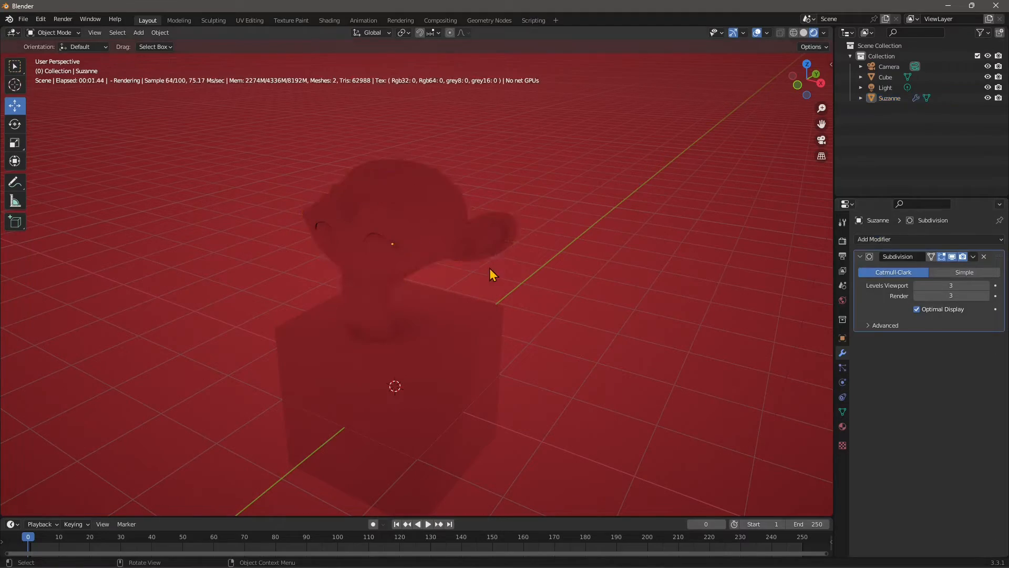
{"action": "middle_click_drag", "start_coordinate": [356, 246], "coordinate": [478, 214]}
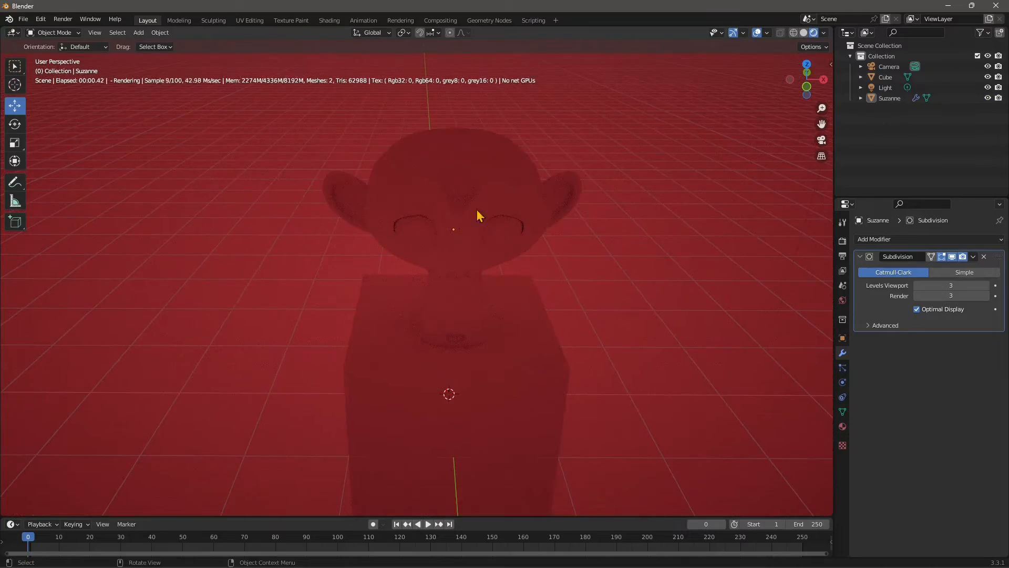
{"action": "middle_click_drag", "start_coordinate": [520, 352], "coordinate": [412, 237]}
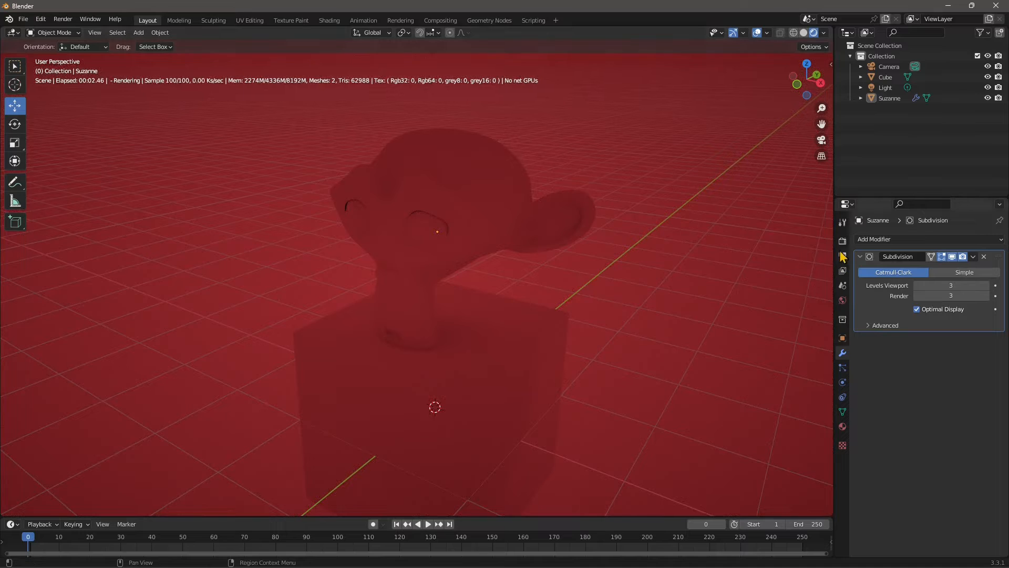
- Change the world environment's texture colour to a more saturated red
{"action": "left_click", "coordinate": [843, 301]}
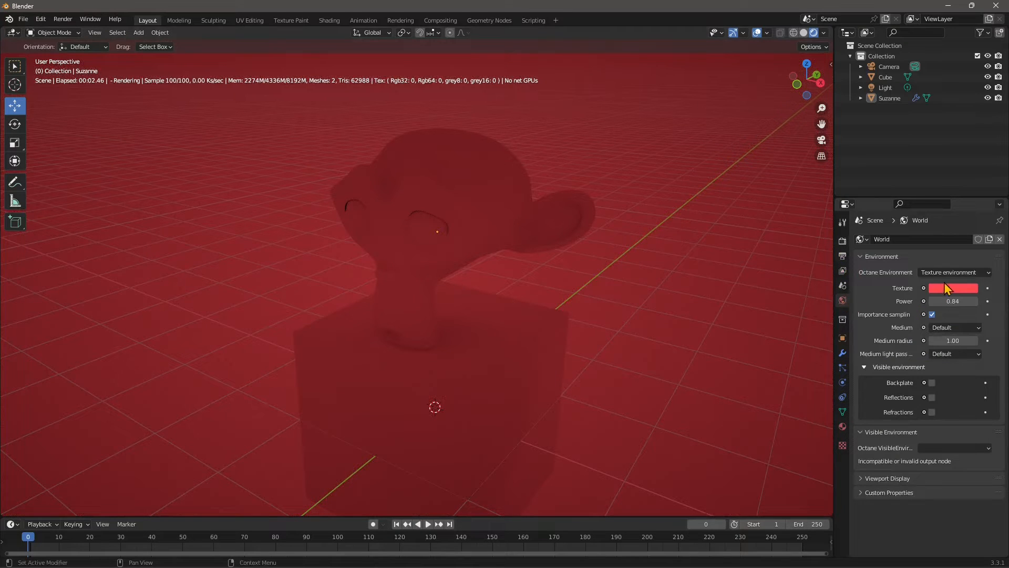
{"action": "left_click", "coordinate": [938, 288]}
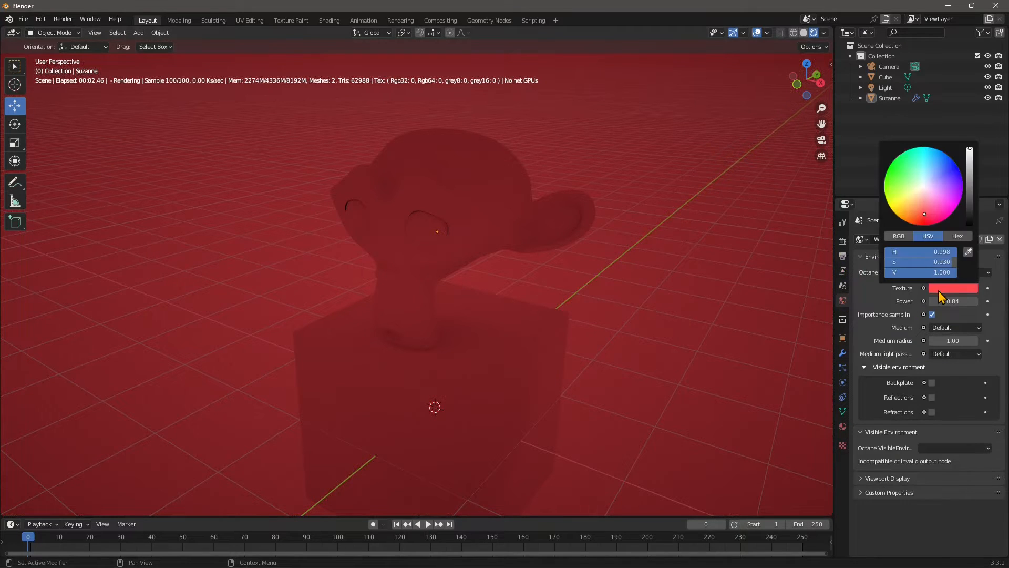
{"action": "left_click", "coordinate": [925, 205]}
{"action": "left_click", "coordinate": [925, 216]}
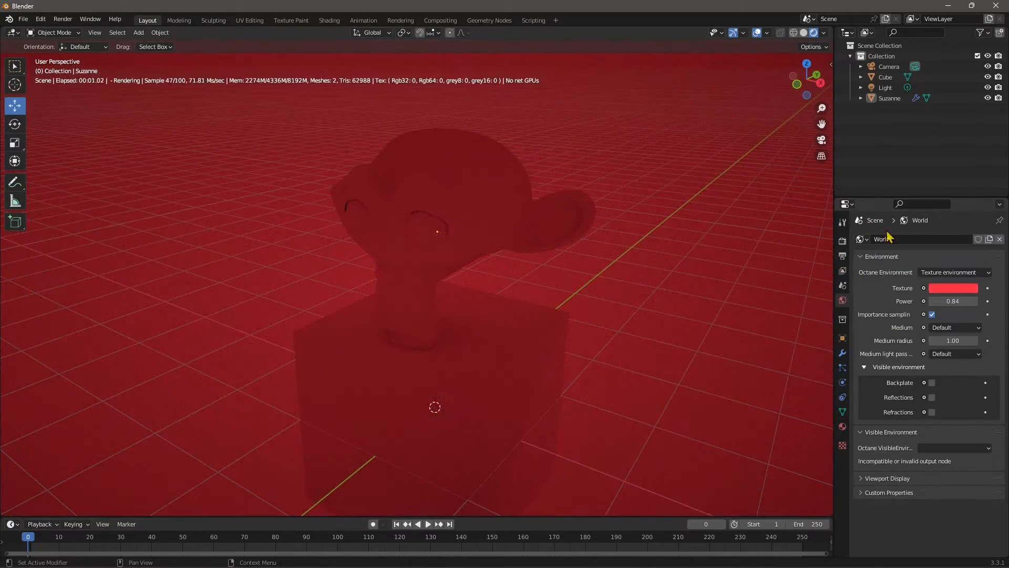
- Go to Color Management in the render settings and try an exposure of about 0.50 and a gamma of about 0.84
{"action": "left_click", "coordinate": [843, 240]}
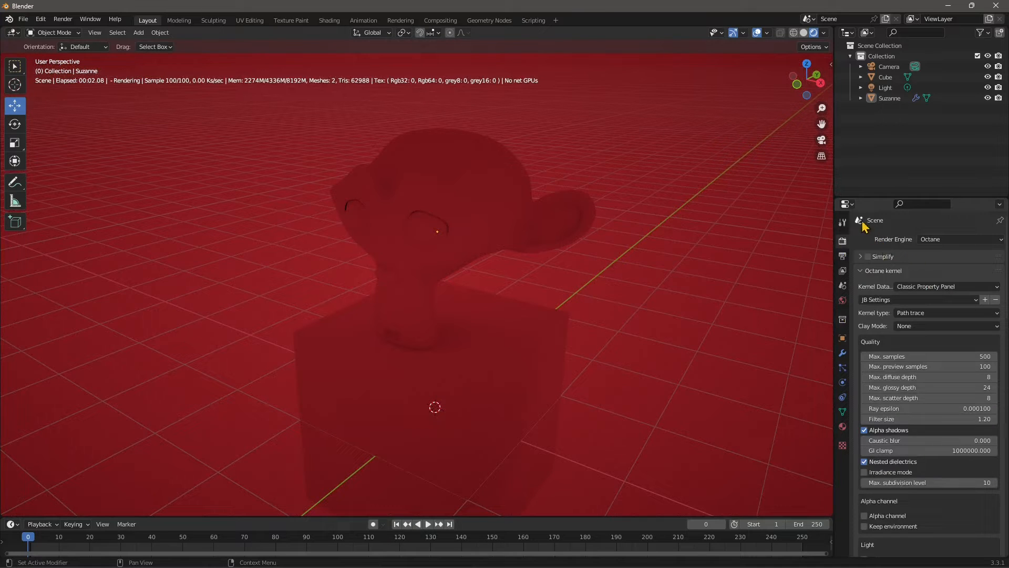
{"action": "scroll", "coordinate": [894, 415], "scroll_direction": "down", "scroll_amount": 10}
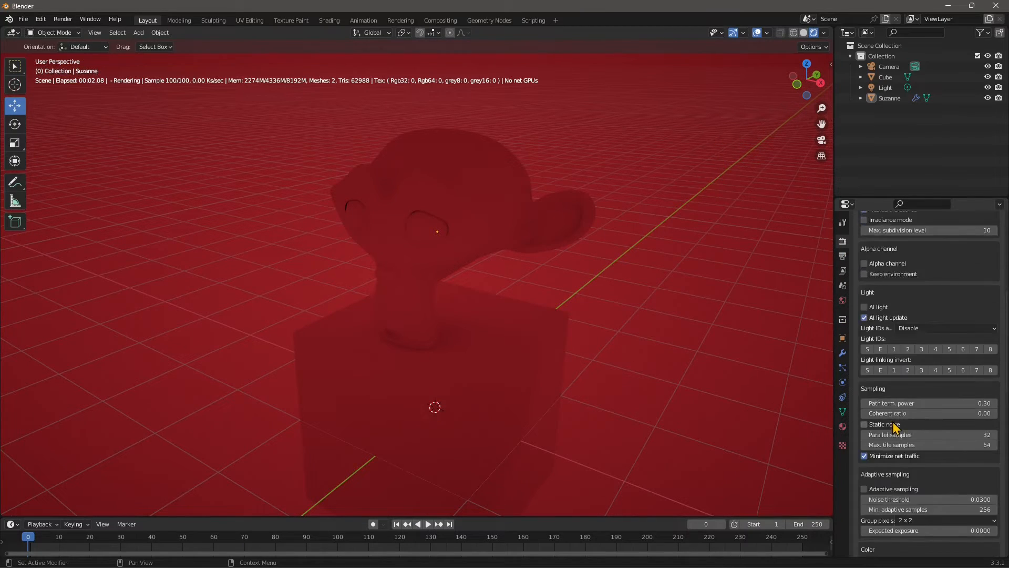
{"action": "scroll", "coordinate": [894, 426], "scroll_direction": "down", "scroll_amount": 20}
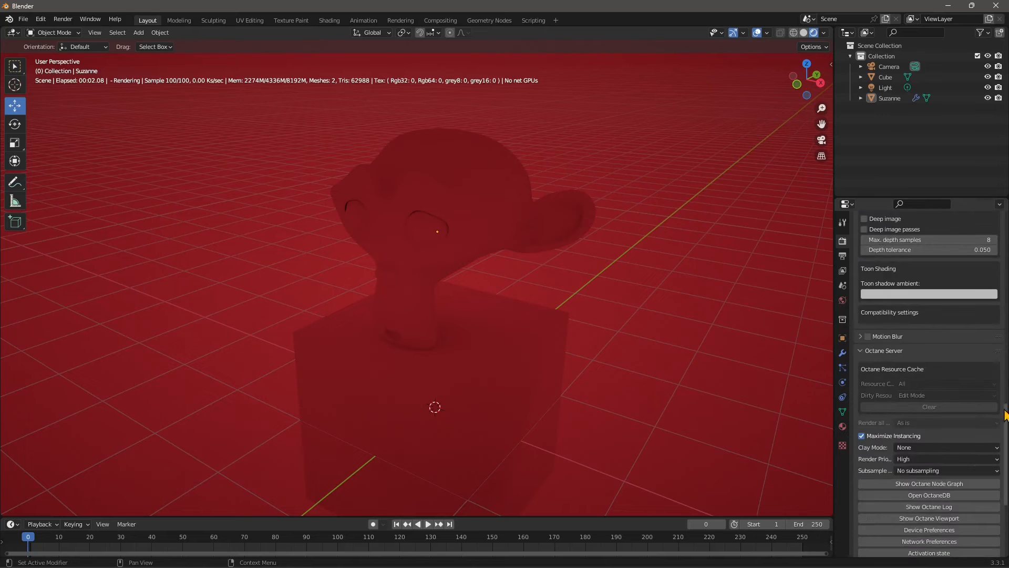
{"action": "left_click_drag", "start_coordinate": [1005, 410], "coordinate": [954, 508]}
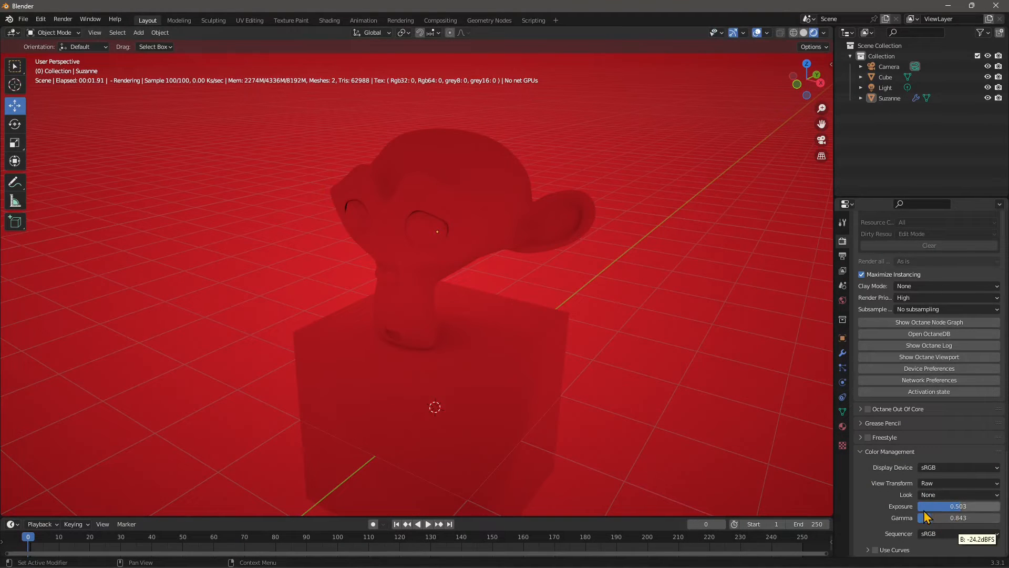
- Try a Color Management exposure of 1 with a gamma of 0
{"action": "left_click", "coordinate": [954, 506]}
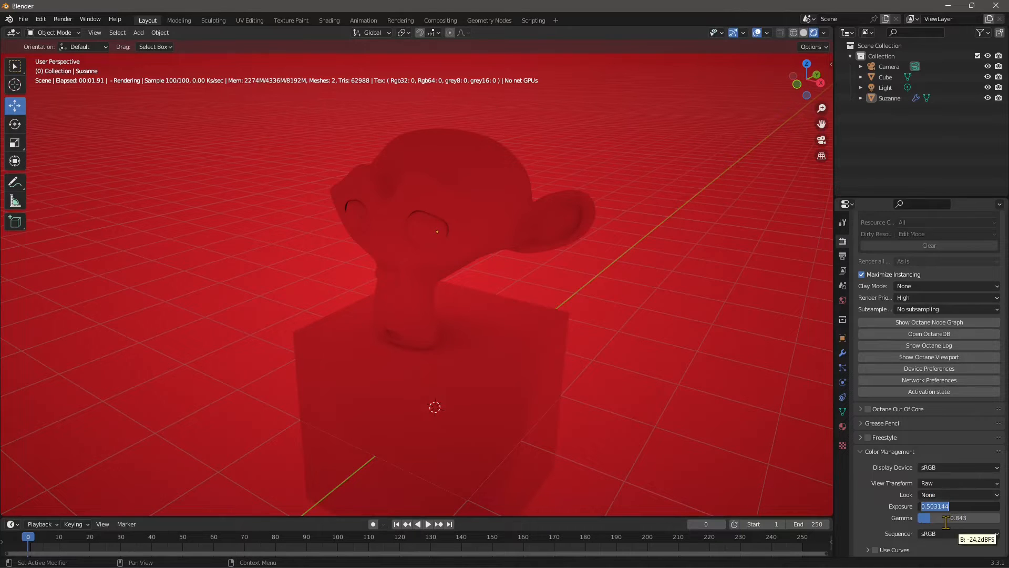
{"action": "type", "text": "1"}
{"action": "key", "text": "Return"}
{"action": "left_click", "coordinate": [955, 518]}
{"action": "type", "text": "0"}
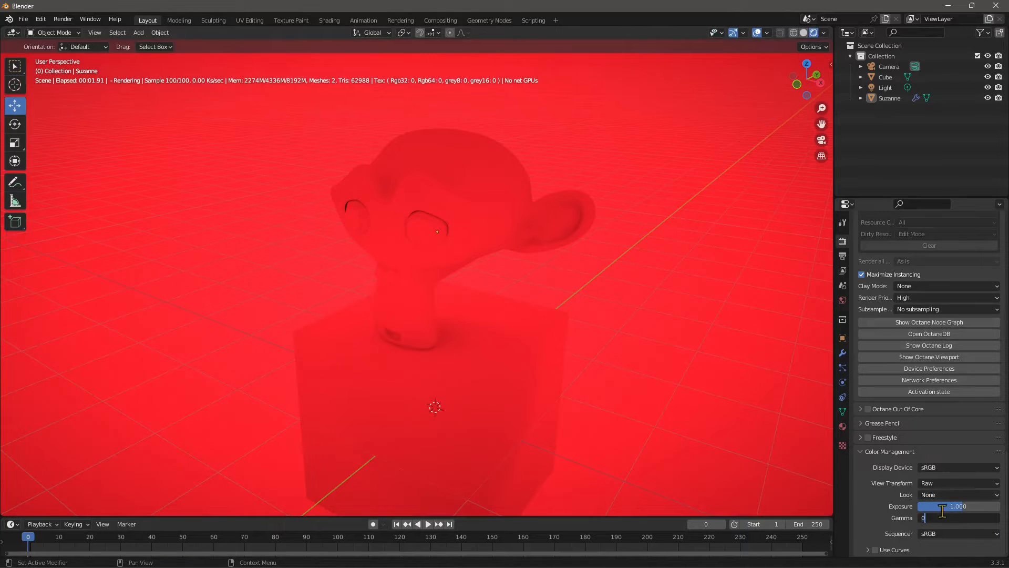
{"action": "key", "text": "Return"}
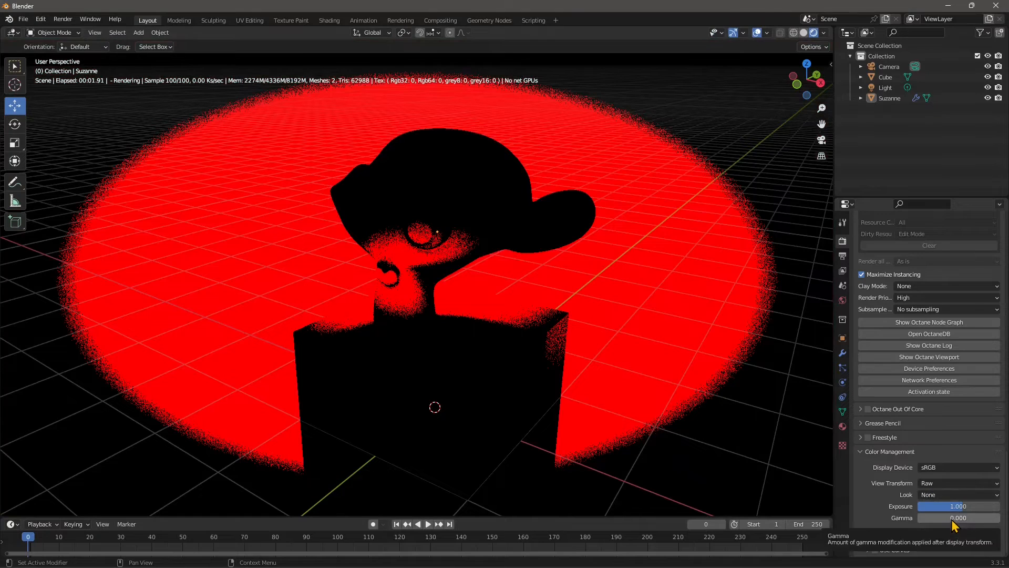
- Set the Color Management gamma to 1 and the exposure to 0
{"action": "left_click", "coordinate": [954, 517]}
{"action": "type", "text": "1"}
{"action": "key", "text": "Return"}
{"action": "left_click", "coordinate": [957, 506]}
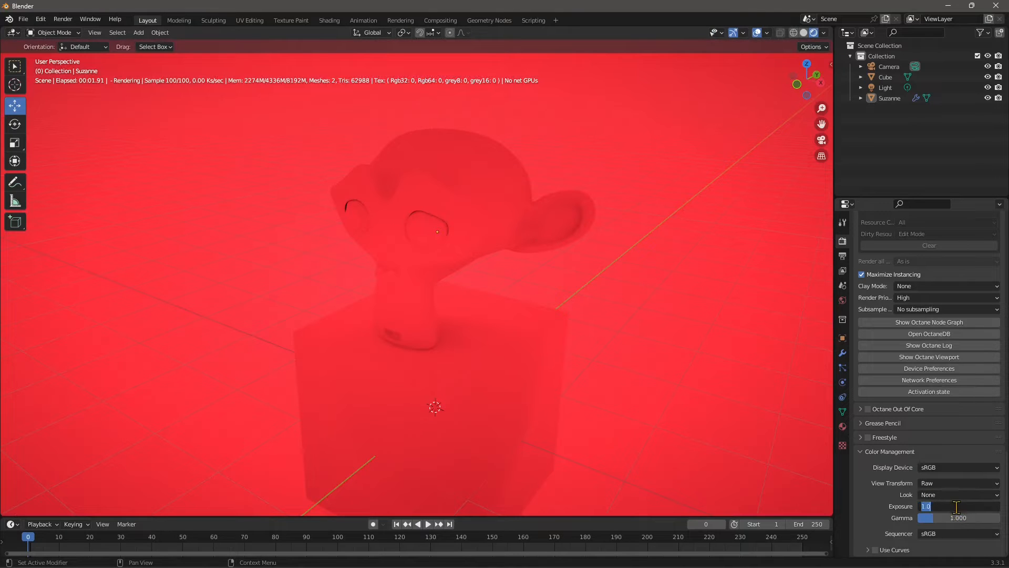
{"action": "type", "text": "0"}
{"action": "key", "text": "Return"}
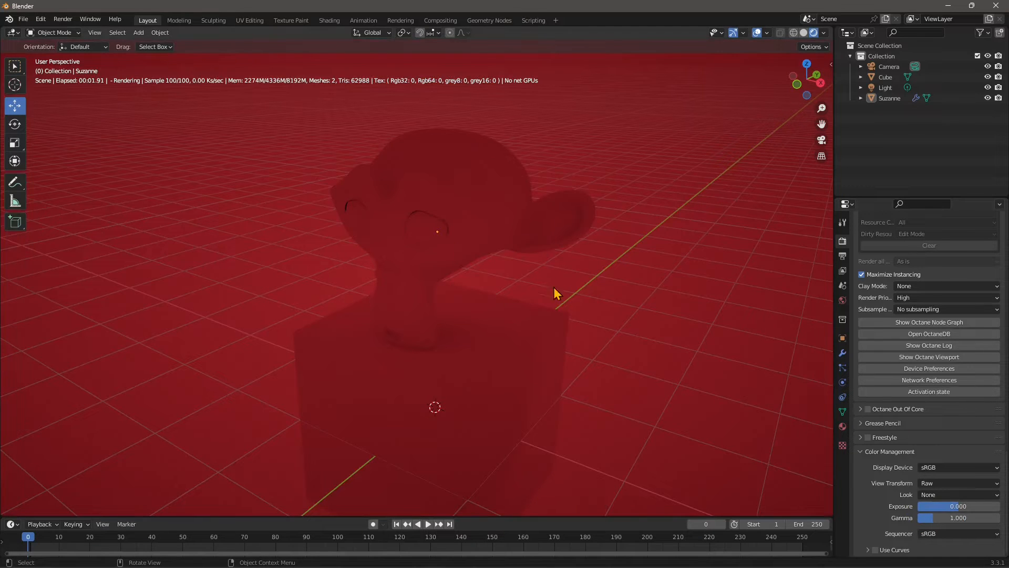
- Select the light and move it close to the front of the monkey head, slightly above the cube
{"action": "left_click", "coordinate": [885, 88]}
{"action": "scroll", "coordinate": [529, 302], "scroll_direction": "down", "scroll_amount": 3}
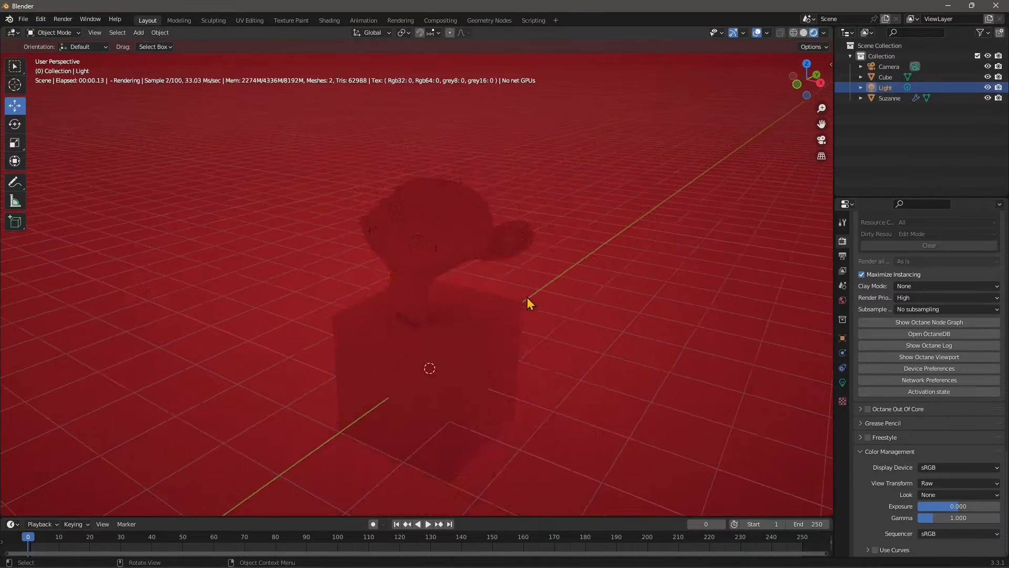
{"action": "scroll", "coordinate": [526, 298], "scroll_direction": "down", "scroll_amount": 2}
{"action": "left_click_drag", "start_coordinate": [605, 141], "coordinate": [412, 178]}
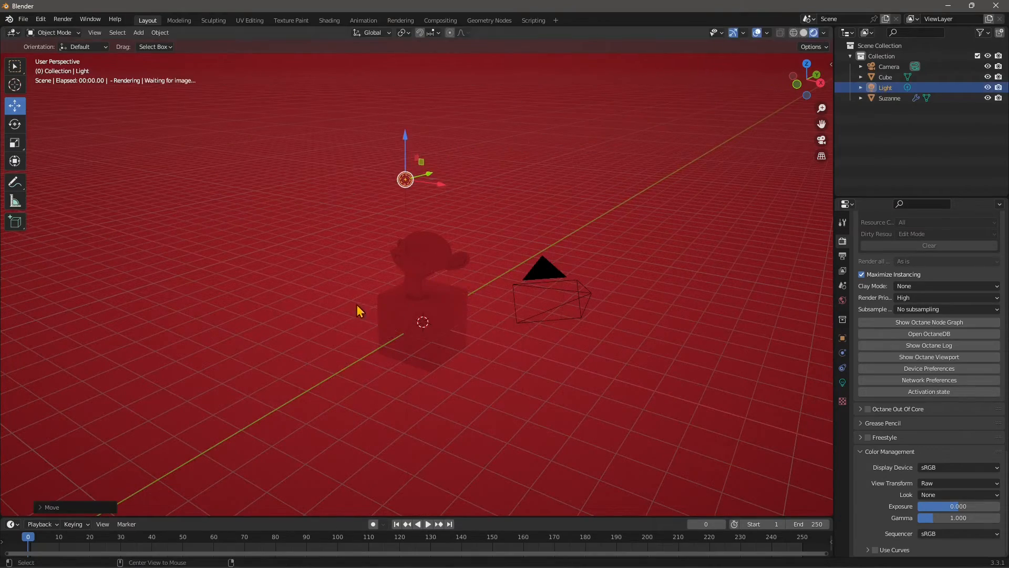
{"action": "middle_click_drag", "start_coordinate": [361, 310], "coordinate": [725, 290]}
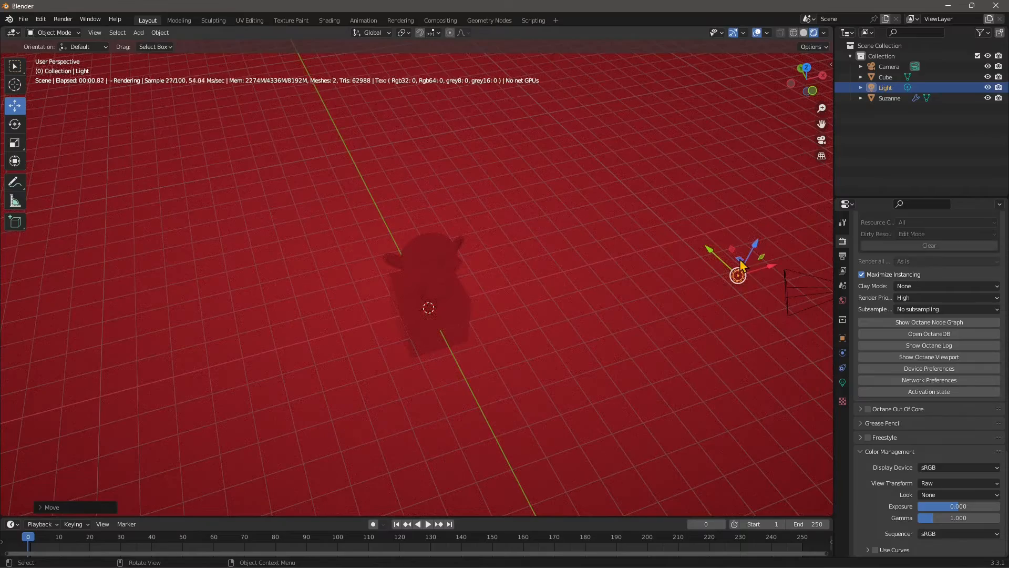
{"action": "left_click_drag", "start_coordinate": [739, 259], "coordinate": [444, 303]}
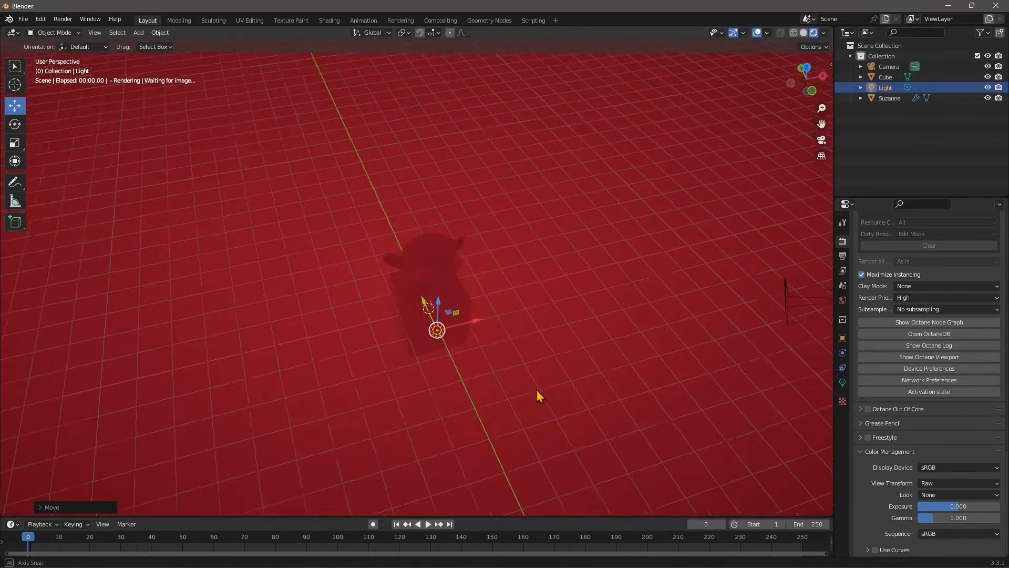
{"action": "middle_click_drag", "start_coordinate": [540, 397], "coordinate": [414, 343]}
{"action": "left_click_drag", "start_coordinate": [322, 223], "coordinate": [375, 227]}
{"action": "middle_click_drag", "start_coordinate": [375, 227], "coordinate": [349, 198]}
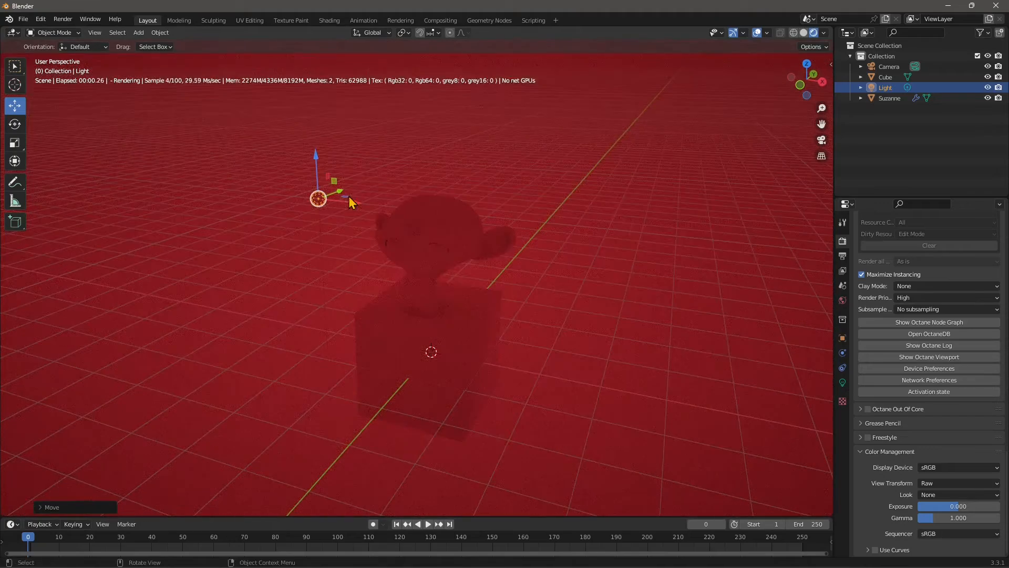
- Check the point light's data properties and preview, then delete the light from the scene
{"action": "left_click", "coordinate": [842, 382]}
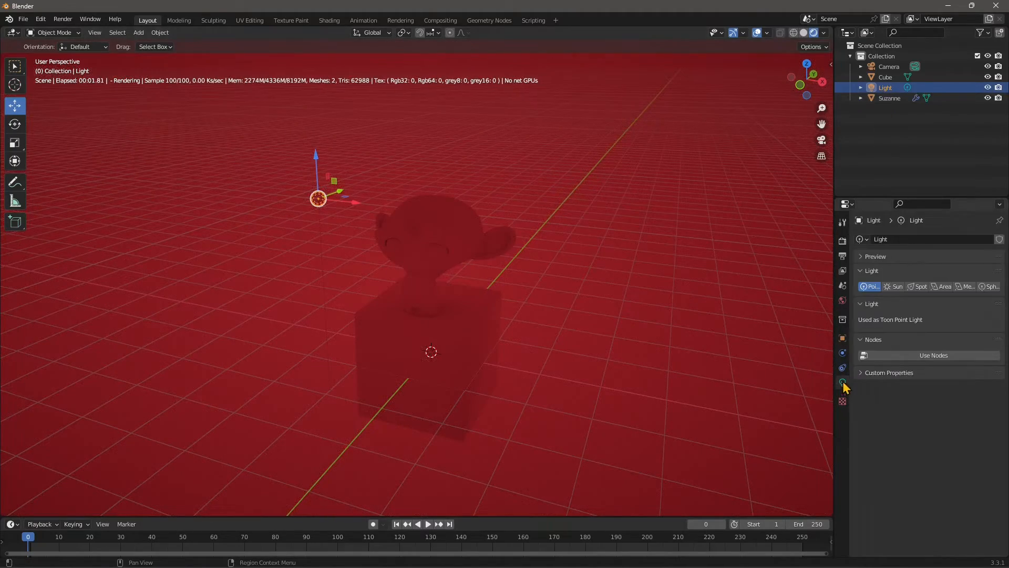
{"action": "left_click", "coordinate": [873, 288]}
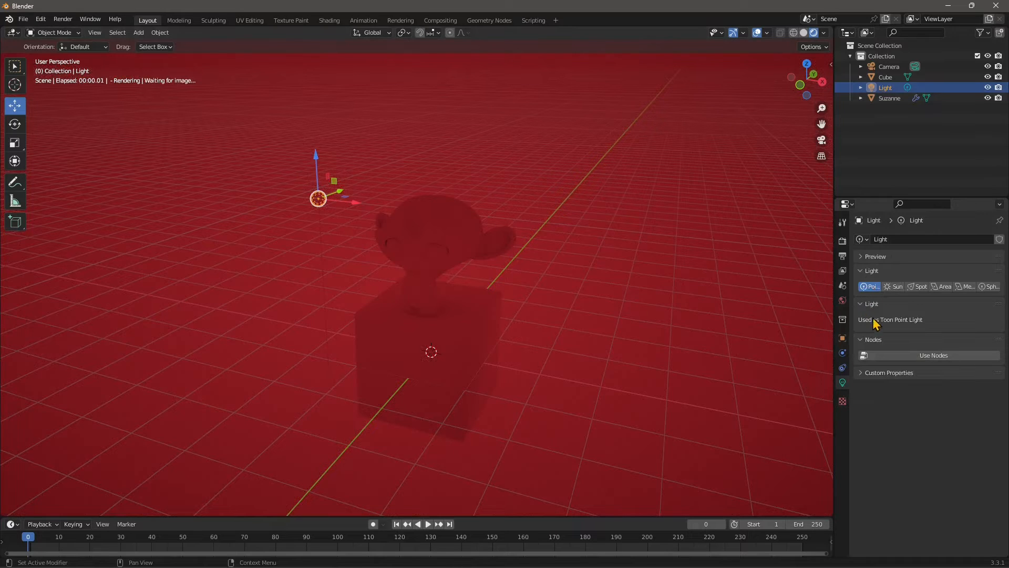
{"action": "left_click", "coordinate": [864, 256]}
{"action": "left_click", "coordinate": [865, 255]}
{"action": "key", "text": "Delete"}
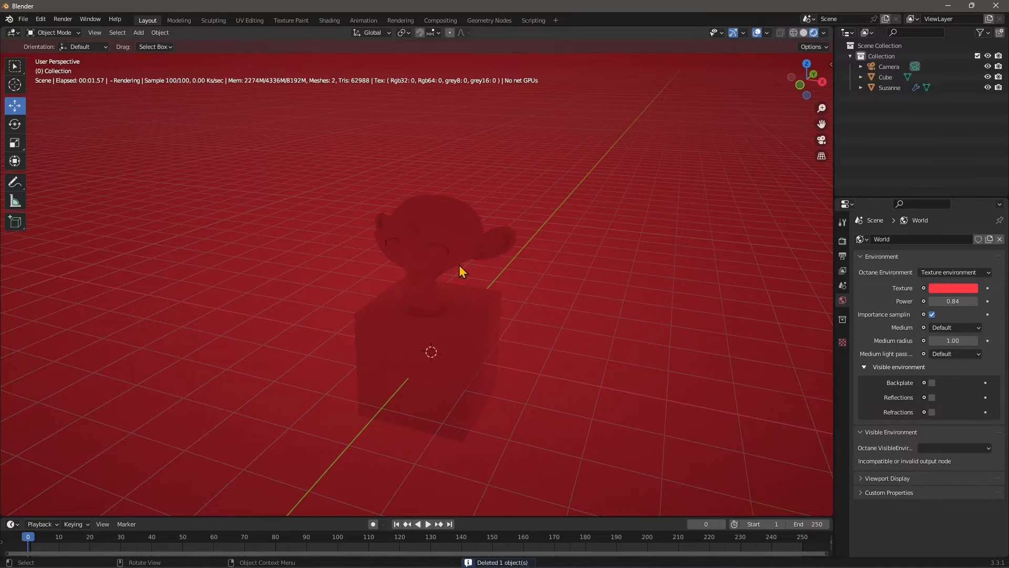
- Make the monkey head the active object and inspect its render up close
{"action": "left_click", "coordinate": [458, 265]}
{"action": "scroll", "coordinate": [459, 264], "scroll_direction": "up", "scroll_amount": 3}
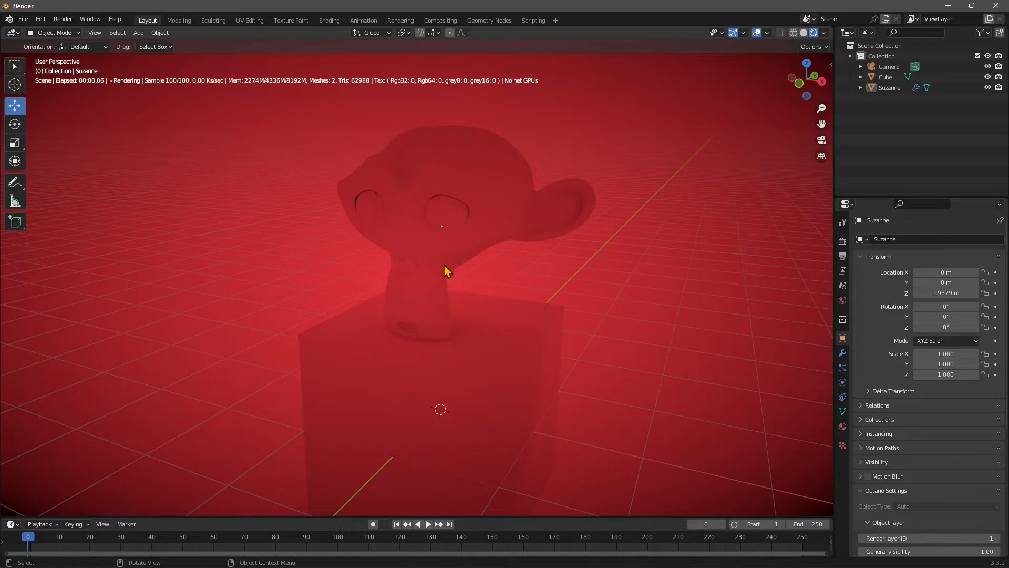
{"action": "middle_click_drag", "start_coordinate": [518, 309], "coordinate": [489, 311], "text": "alt"}
{"action": "middle_click_drag", "start_coordinate": [406, 296], "coordinate": [394, 316]}
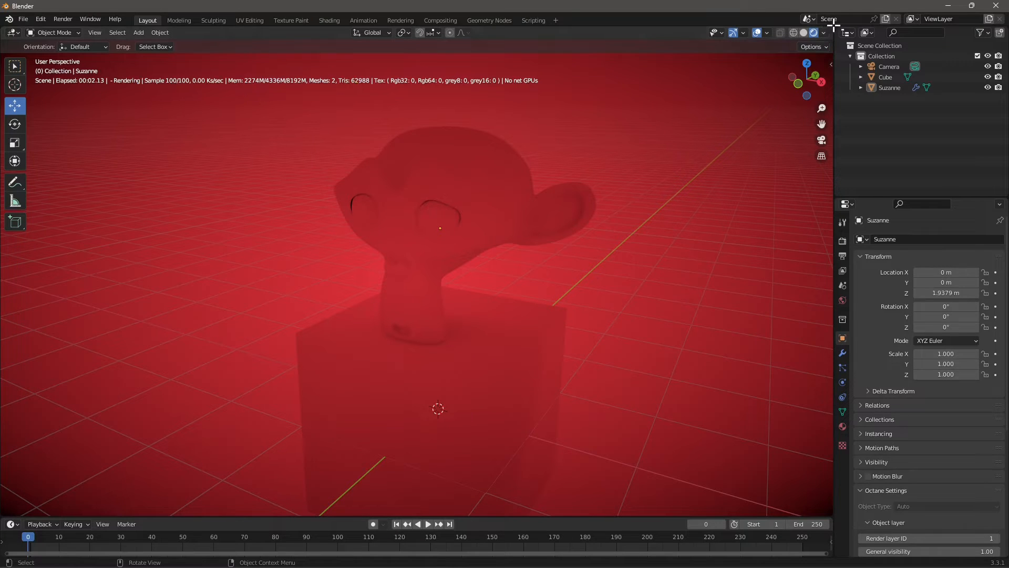
- Split the 3D viewport vertically into two side-by-side viewports, about equal in width
{"action": "mouse_move", "coordinate": [834, 27]}
{"action": "left_mouse_down"}
{"action": "mouse_move", "coordinate": [813, 29]}
{"action": "mouse_move", "coordinate": [831, 25]}
{"action": "left_mouse_up"}
{"action": "mouse_move", "coordinate": [834, 28]}
{"action": "left_mouse_down"}
{"action": "mouse_move", "coordinate": [820, 31]}
{"action": "mouse_move", "coordinate": [836, 32]}
{"action": "left_mouse_up"}
{"action": "right_click", "coordinate": [832, 26]}
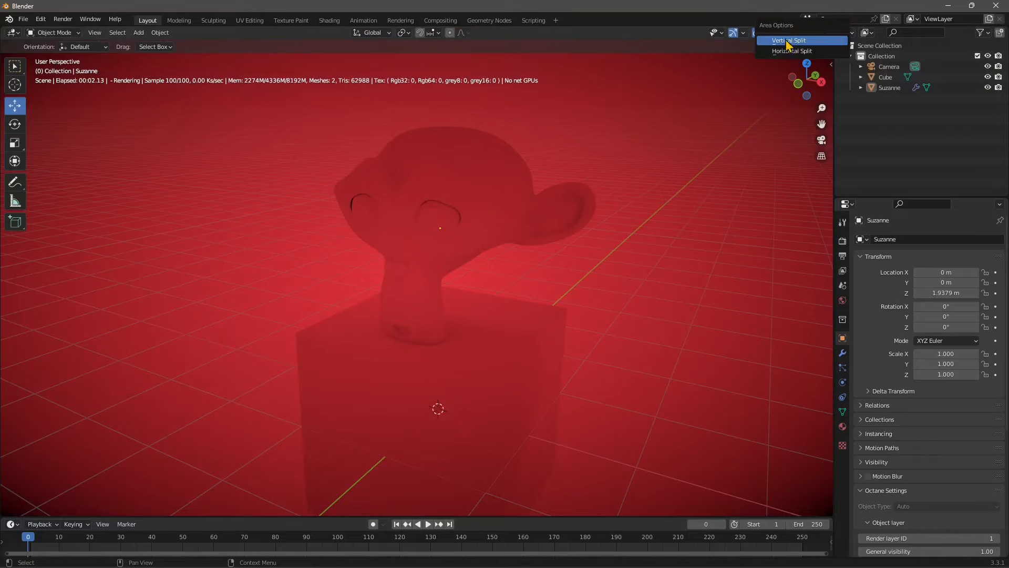
{"action": "left_click", "coordinate": [788, 40]}
{"action": "left_click", "coordinate": [416, 142]}
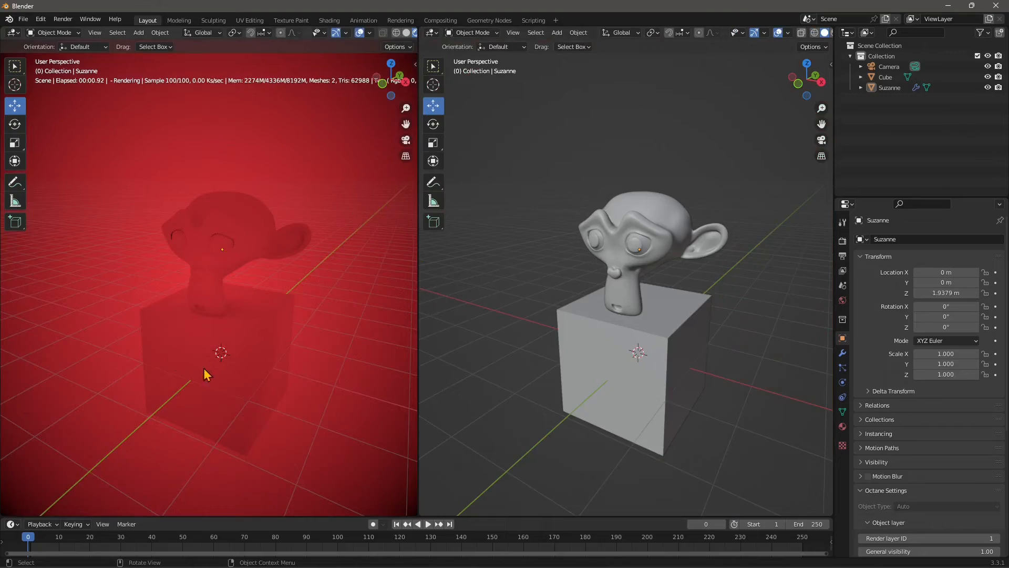
- Return the second viewport to solid shading with the monkey head framed closer, and widen the rendered viewport slightly
{"action": "scroll", "coordinate": [247, 418], "scroll_direction": "up", "scroll_amount": 1}
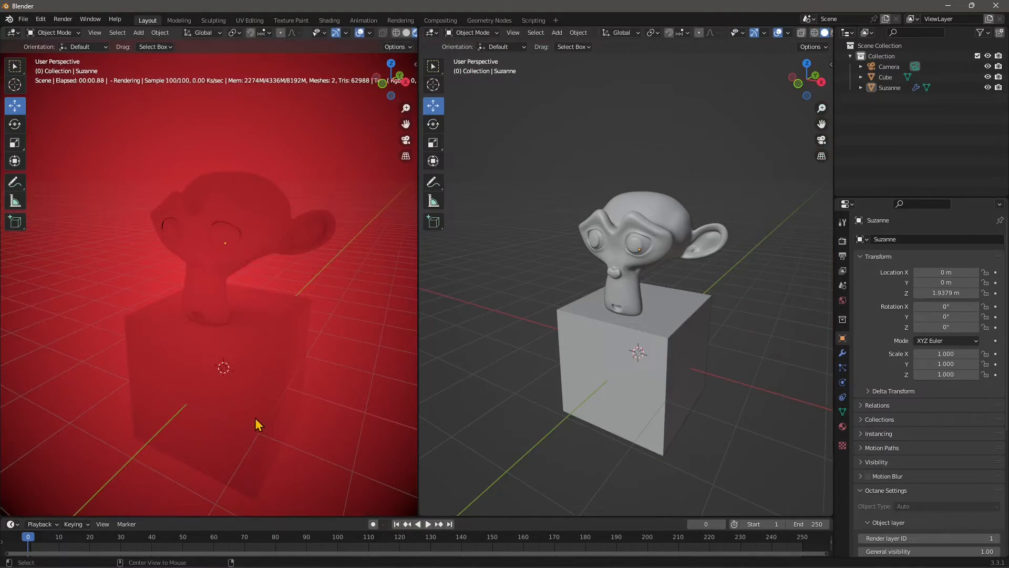
{"action": "mouse_move", "coordinate": [254, 419]}
{"action": "middle_mouse_down", "text": "alt"}
{"action": "mouse_move", "coordinate": [241, 396]}
{"action": "mouse_move", "coordinate": [234, 482]}
{"action": "mouse_move", "coordinate": [241, 407]}
{"action": "mouse_move", "coordinate": [257, 403]}
{"action": "middle_mouse_up", "text": "alt"}
{"action": "scroll", "coordinate": [257, 379], "scroll_direction": "up", "scroll_amount": 1}
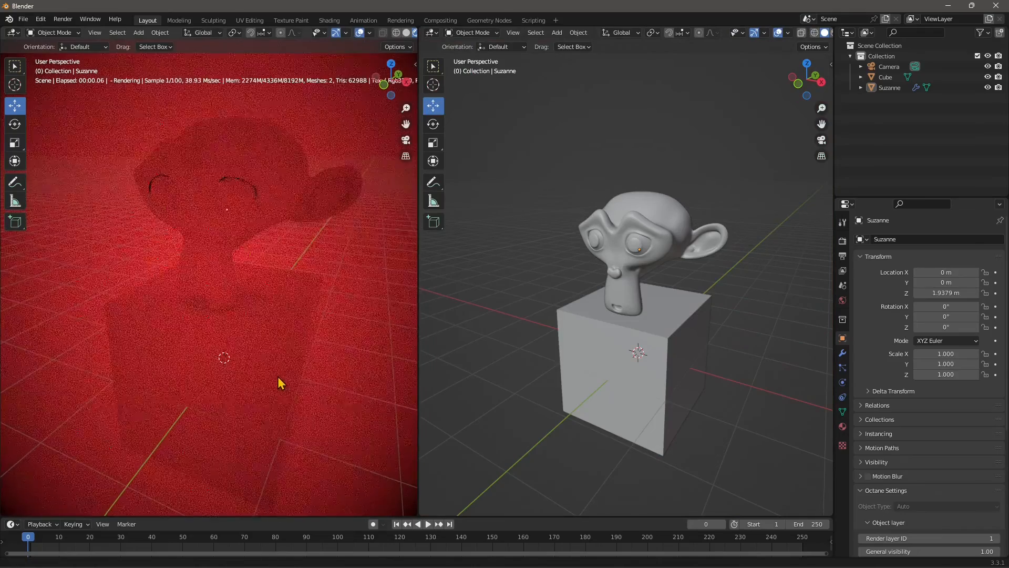
{"action": "scroll", "coordinate": [660, 380], "scroll_direction": "up", "scroll_amount": 4}
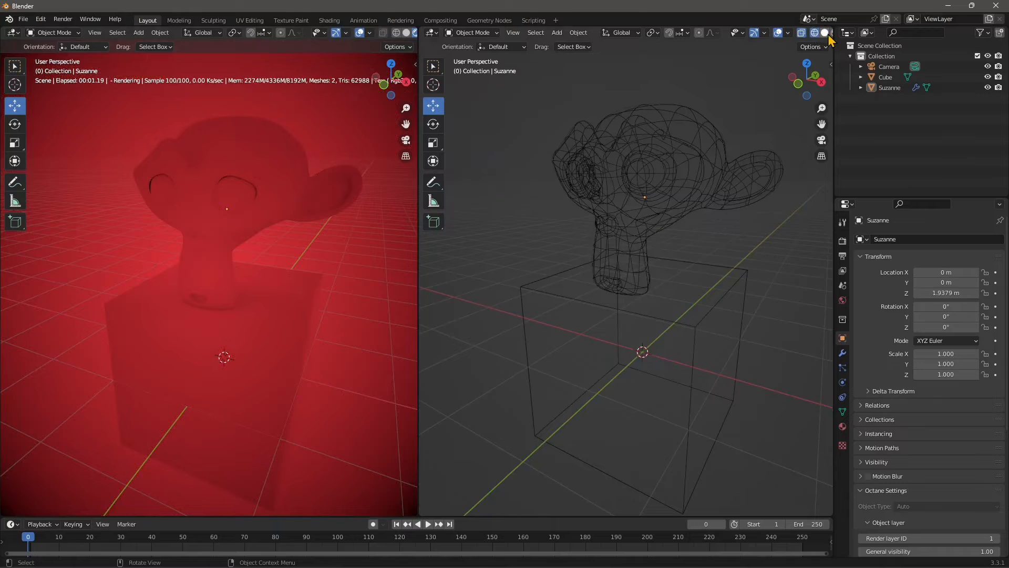
{"action": "left_click", "coordinate": [824, 33]}
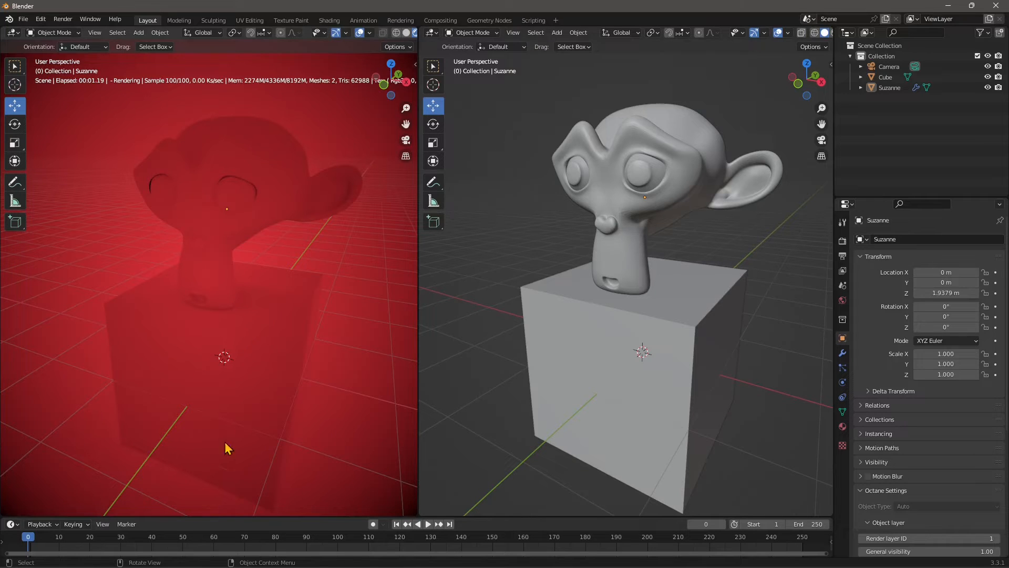
{"action": "scroll", "coordinate": [232, 389], "scroll_direction": "down", "scroll_amount": 1}
{"action": "scroll", "coordinate": [231, 389], "scroll_direction": "up", "scroll_amount": 1}
{"action": "left_click_drag", "start_coordinate": [416, 511], "coordinate": [367, 431]}
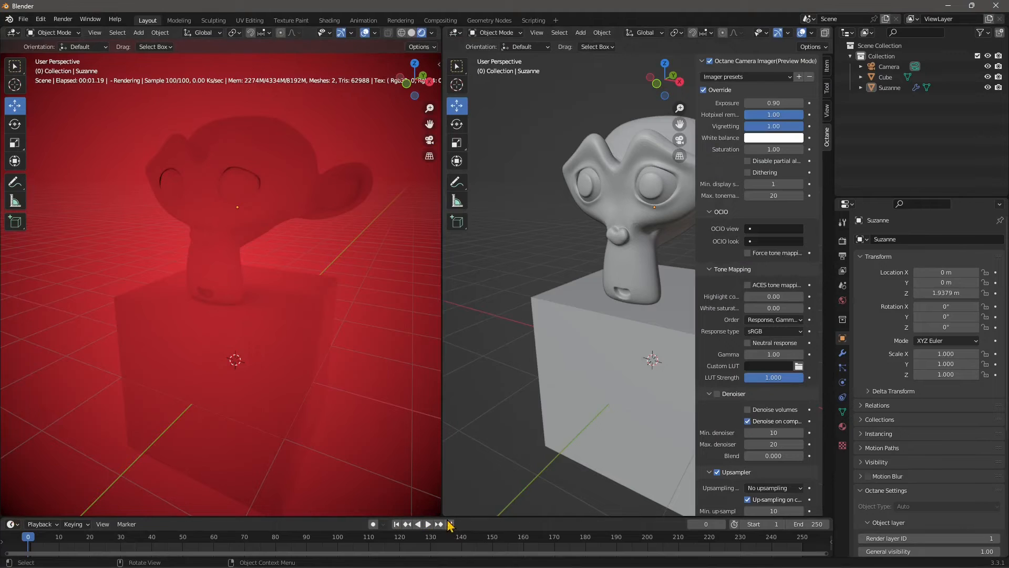
- Split the solid-shaded viewport horizontally into two stacked areas
{"action": "right_click", "coordinate": [442, 514]}
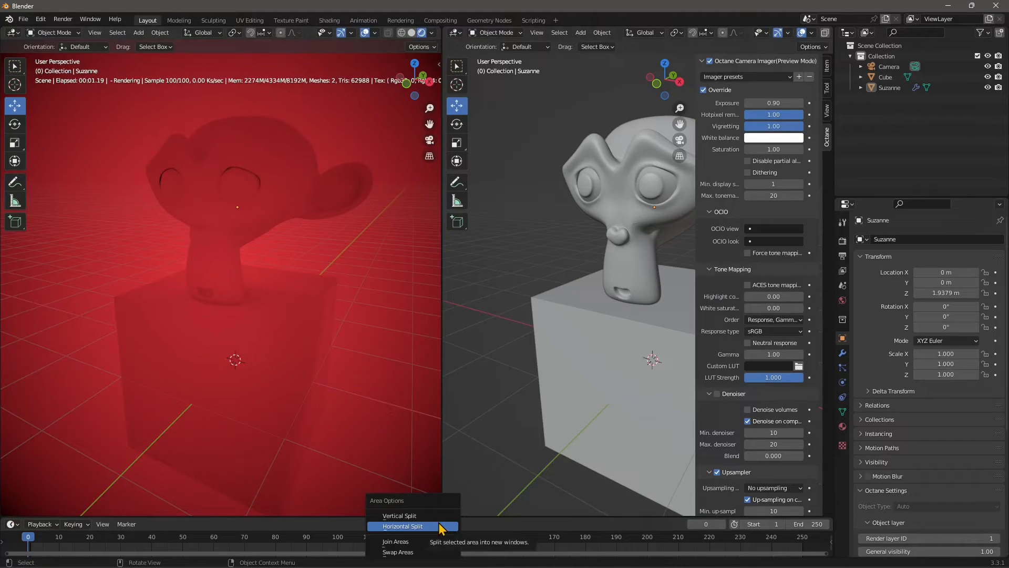
{"action": "left_click", "coordinate": [439, 526]}
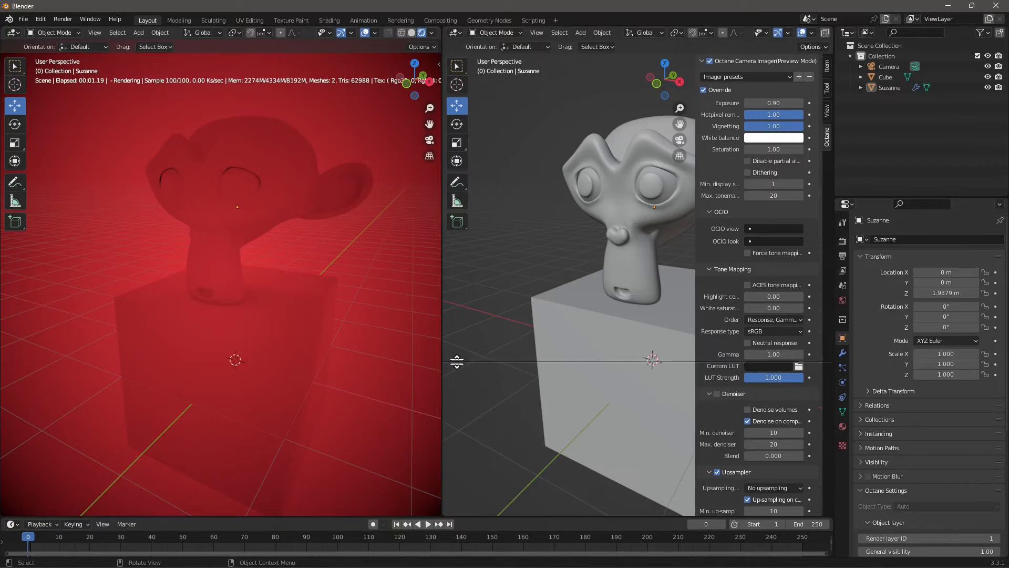
{"action": "left_click", "coordinate": [459, 362]}
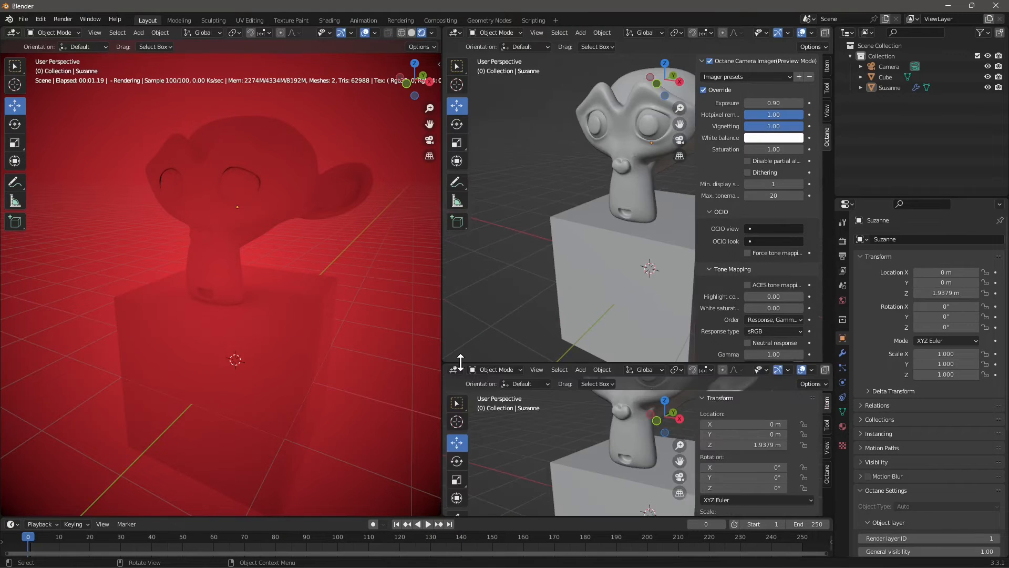
{"action": "mouse_move", "coordinate": [460, 361]}
{"action": "left_mouse_down"}
{"action": "mouse_move", "coordinate": [480, 314]}
{"action": "mouse_move", "coordinate": [480, 362]}
{"action": "left_mouse_up"}
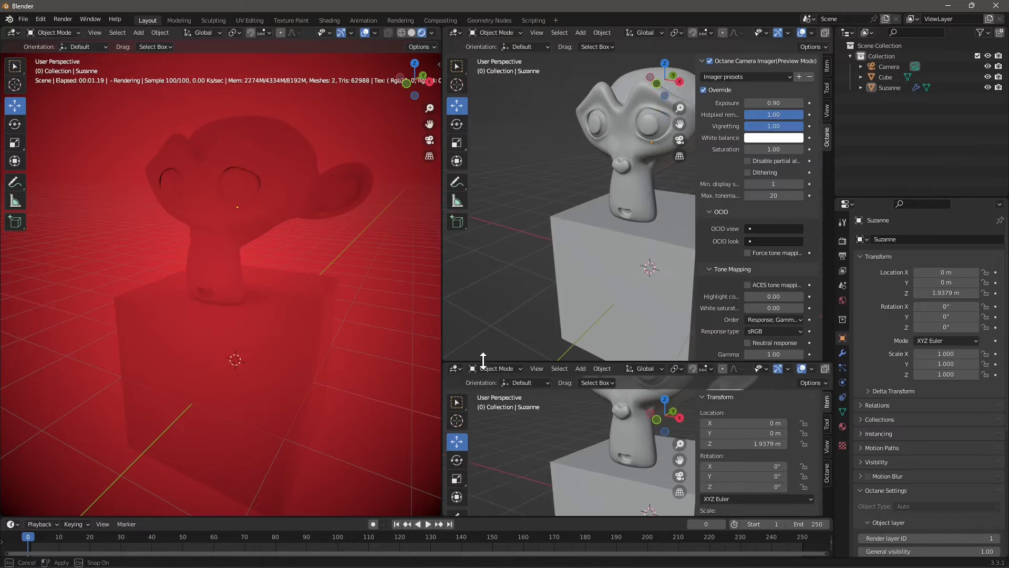
- Swap the two stacked viewports and join them back into a single area
{"action": "right_click", "coordinate": [443, 362]}
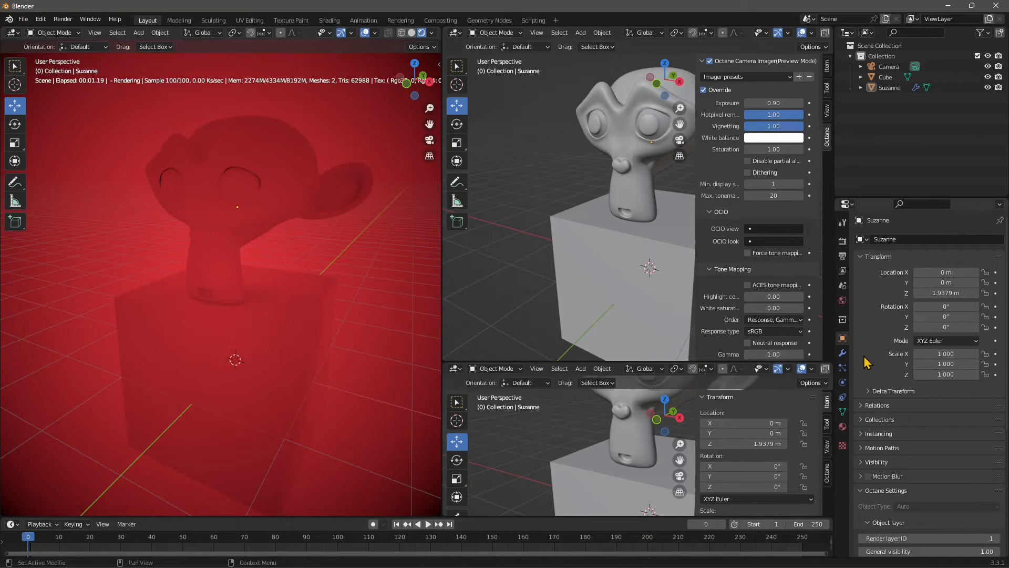
{"action": "right_click", "coordinate": [832, 361]}
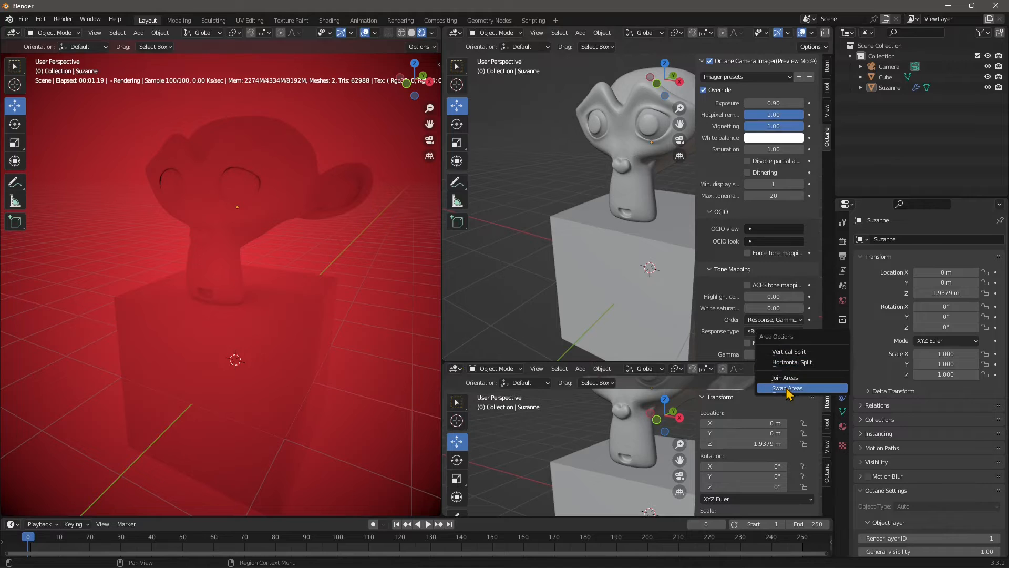
{"action": "left_click", "coordinate": [781, 388]}
{"action": "right_click", "coordinate": [832, 361]}
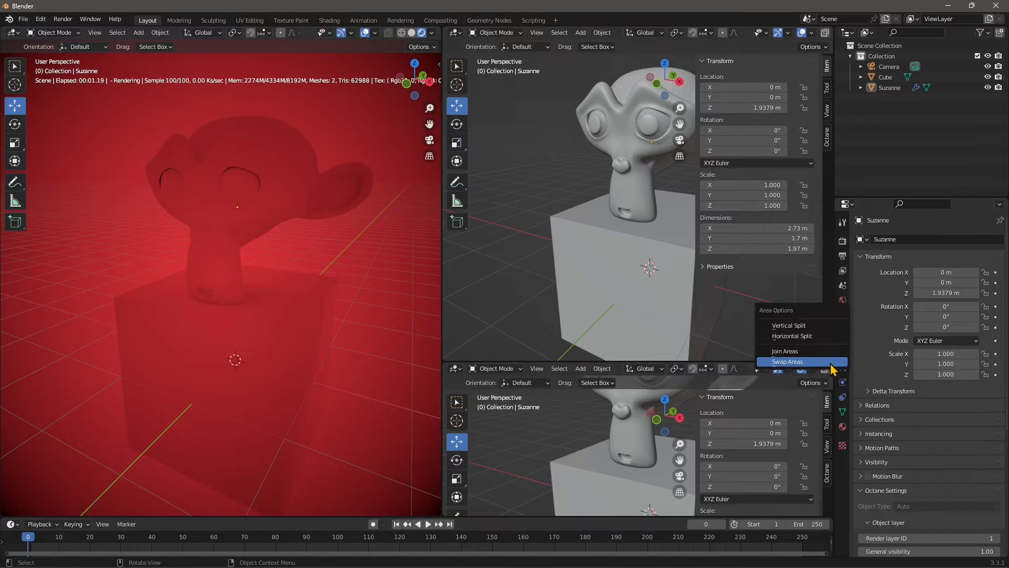
{"action": "left_click", "coordinate": [796, 363]}
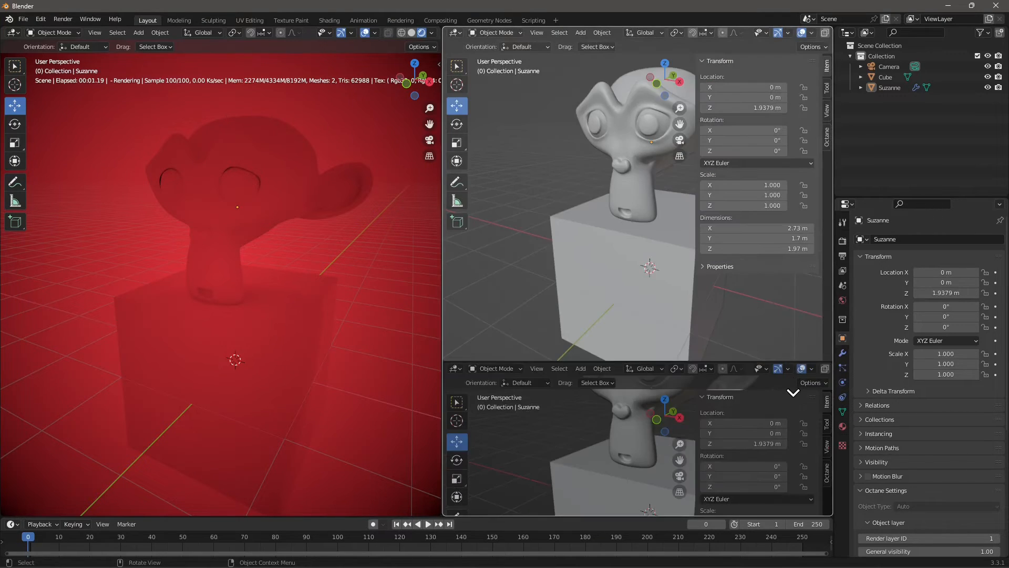
{"action": "left_click", "coordinate": [792, 392]}
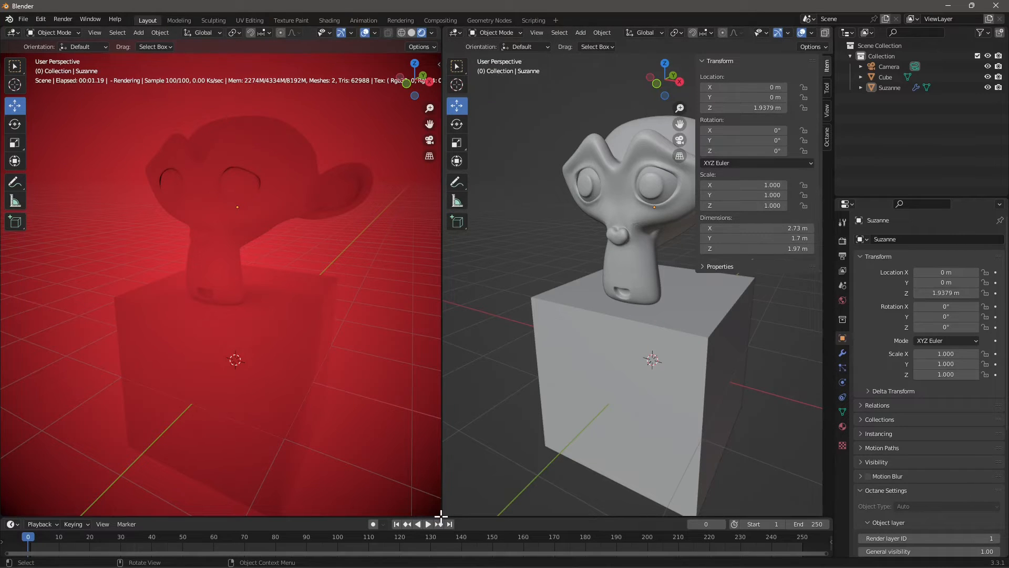
- Split the rendered viewport horizontally and turn its lower area into a Shader Editor
{"action": "left_click_drag", "start_coordinate": [441, 515], "coordinate": [445, 310]}
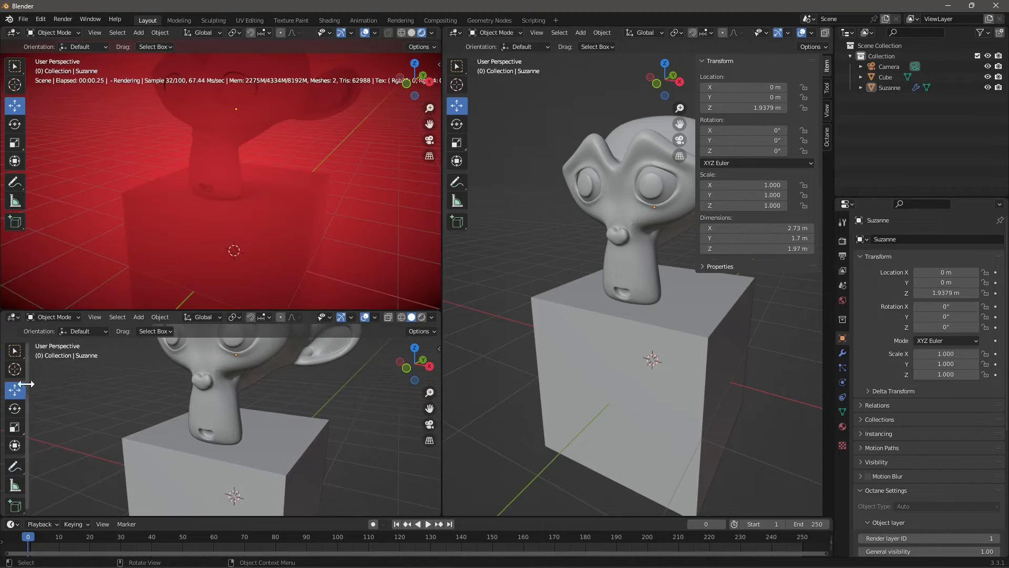
{"action": "left_click", "coordinate": [13, 317]}
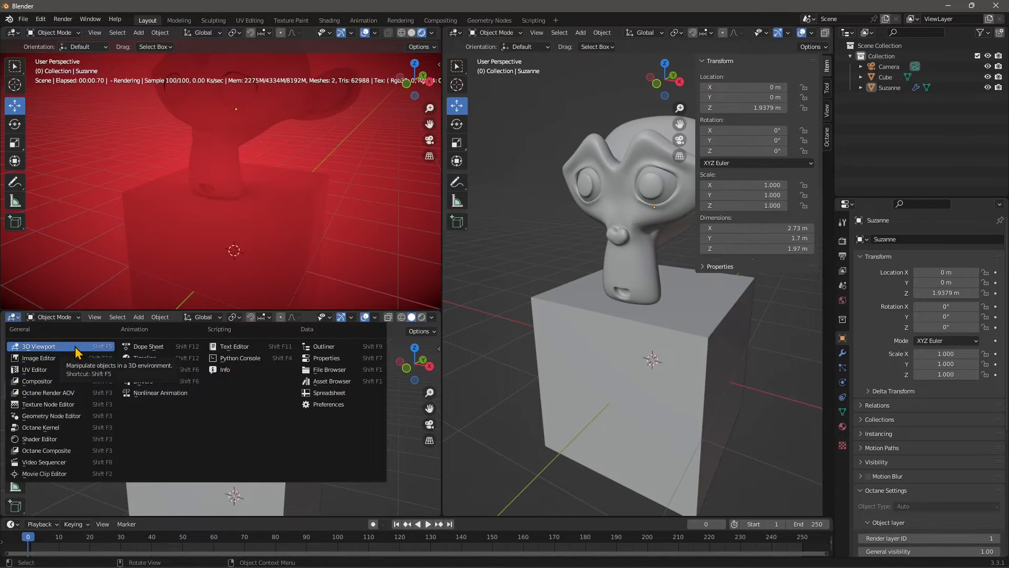
{"action": "left_click", "coordinate": [50, 439]}
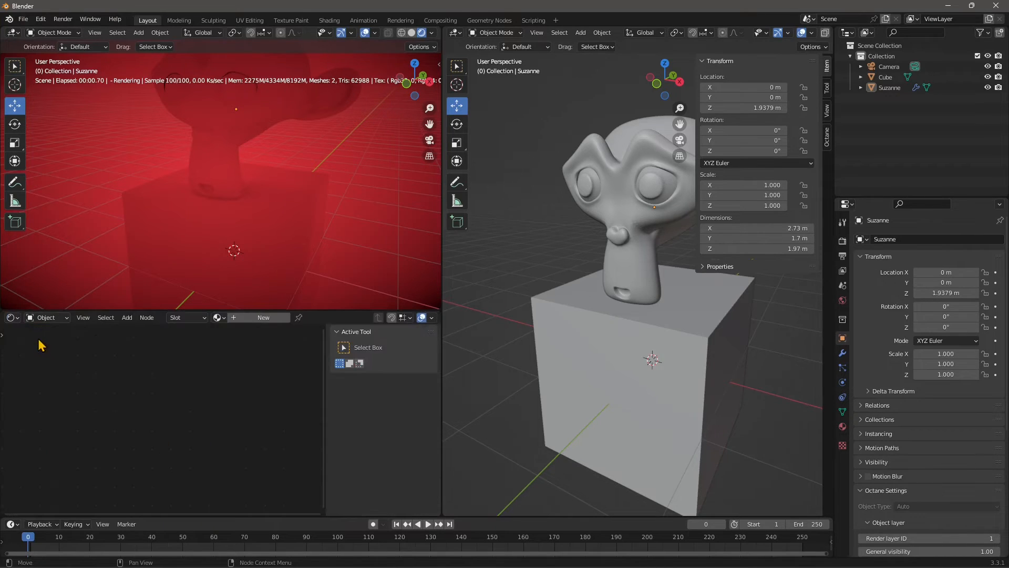
- Switch the Shader Editor to the World shader type and frame its Texture environment and World Output nodes
{"action": "left_click", "coordinate": [46, 317]}
{"action": "left_click", "coordinate": [56, 348]}
{"action": "scroll", "coordinate": [137, 484], "scroll_direction": "up", "scroll_amount": 11}
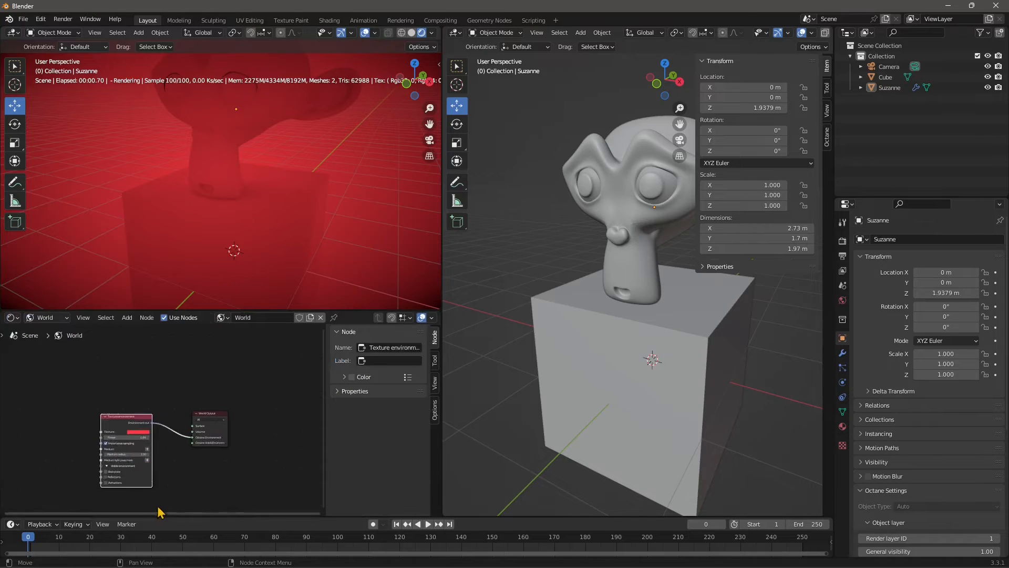
{"action": "middle_click_drag", "start_coordinate": [181, 487], "coordinate": [191, 444], "text": "shift"}
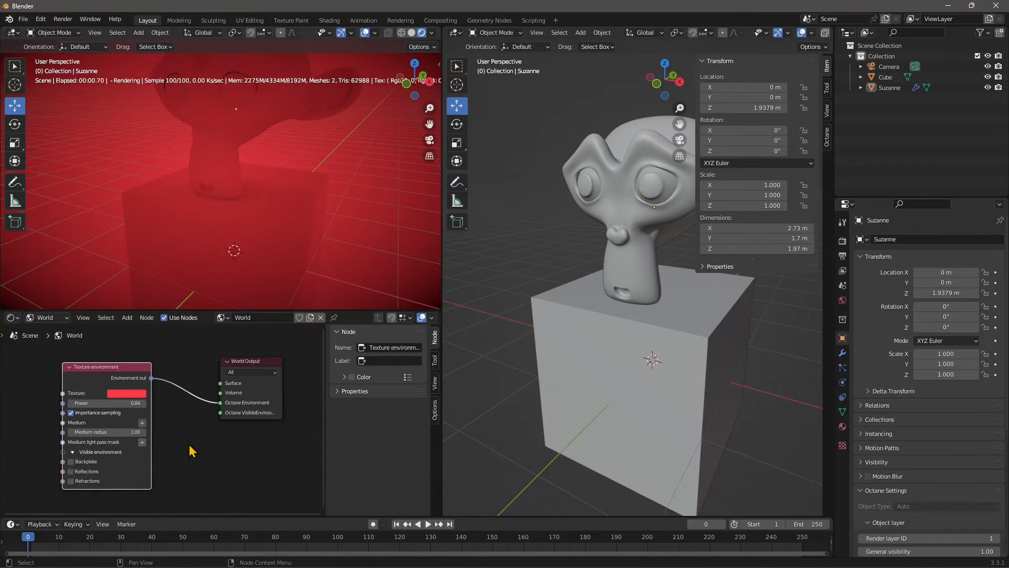
{"action": "scroll", "coordinate": [190, 447], "scroll_direction": "up", "scroll_amount": 1}
{"action": "scroll", "coordinate": [268, 223], "scroll_direction": "down", "scroll_amount": 1}
{"action": "middle_click_drag", "start_coordinate": [290, 203], "coordinate": [313, 225]}
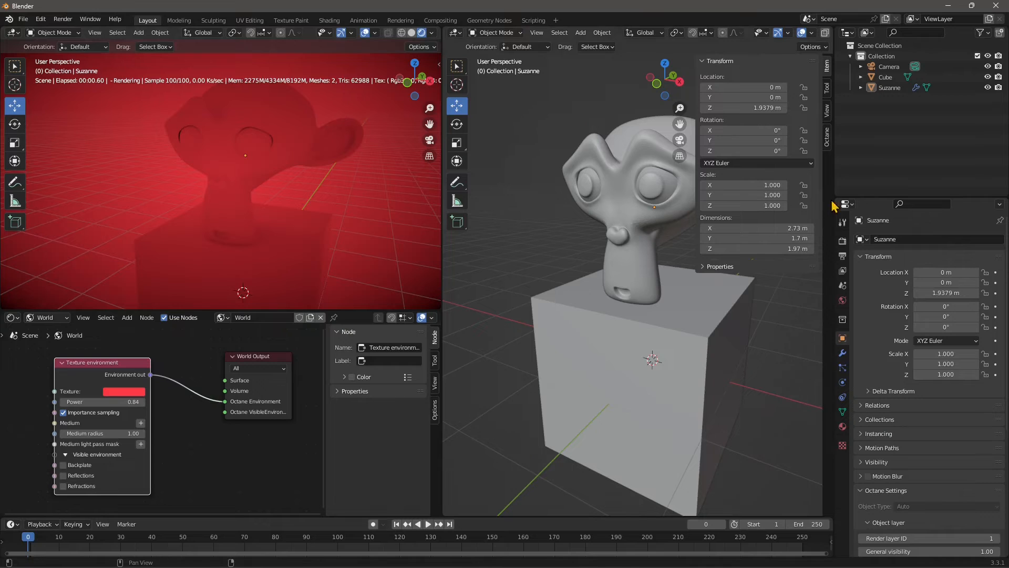
- Review the Octane kernel's render settings and set the kernel type to Direct light
{"action": "left_click", "coordinate": [843, 242]}
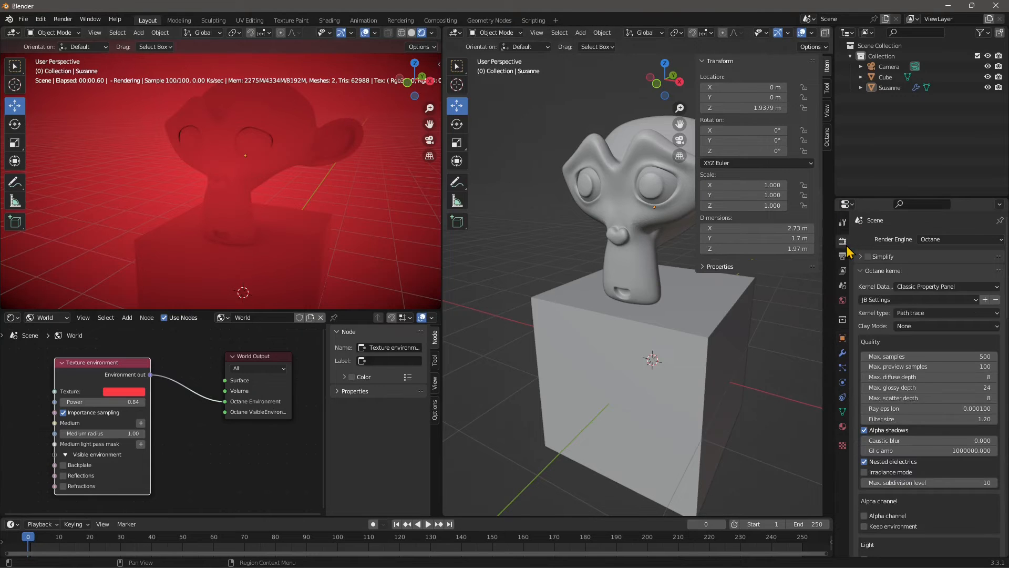
{"action": "scroll", "coordinate": [904, 405], "scroll_direction": "down", "scroll_amount": 10}
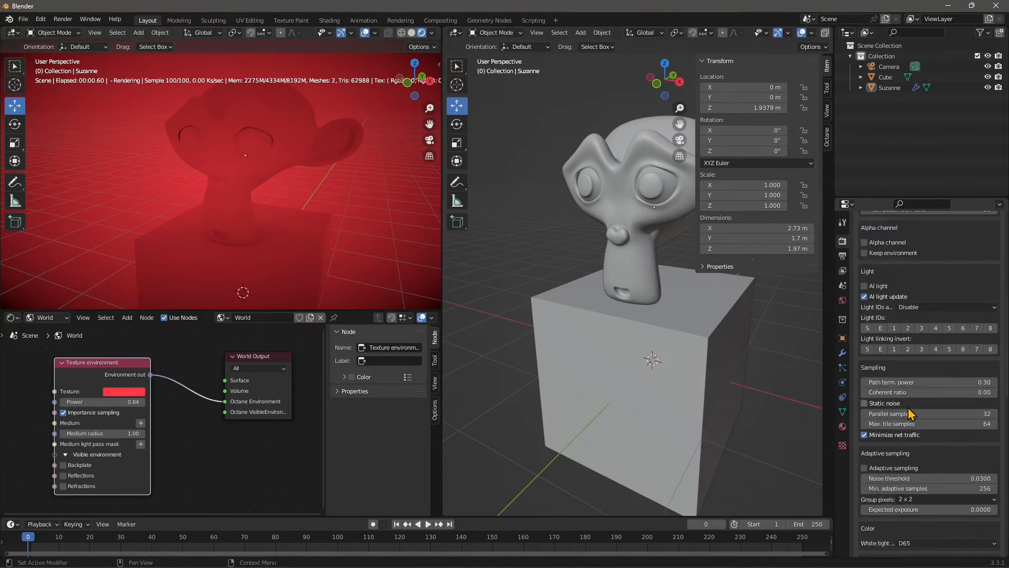
{"action": "scroll", "coordinate": [911, 413], "scroll_direction": "up", "scroll_amount": 10}
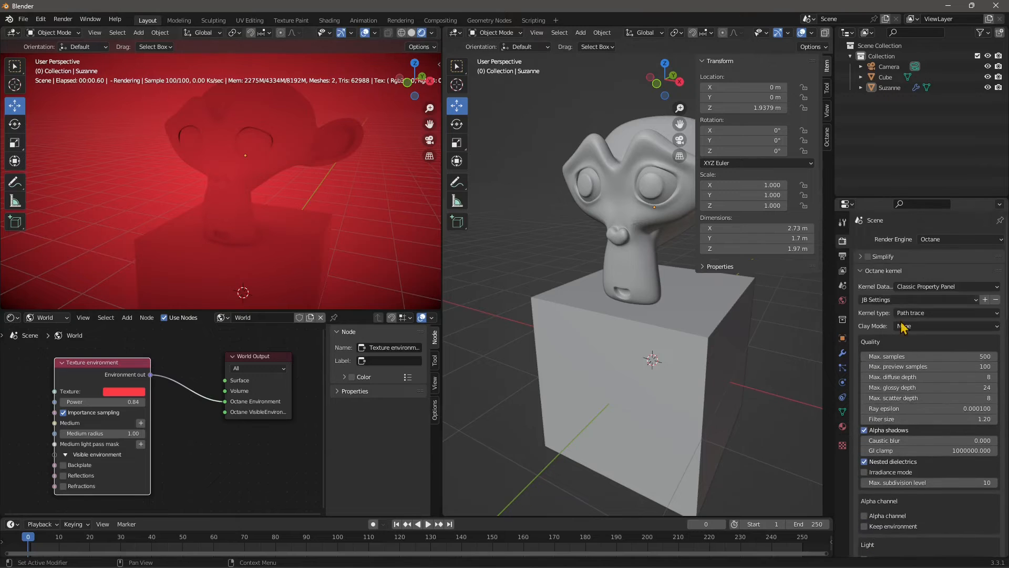
{"action": "left_click", "coordinate": [910, 314]}
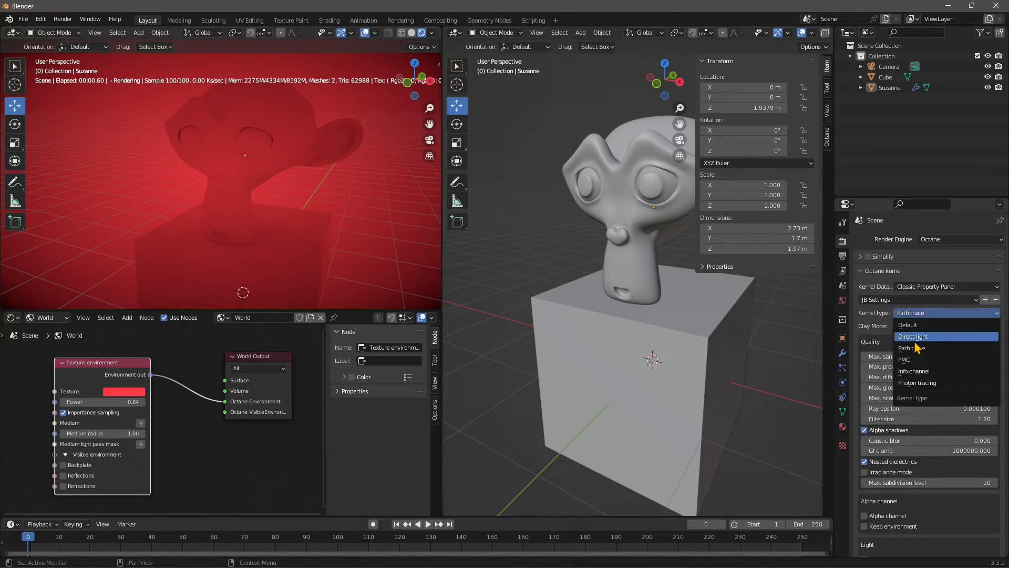
{"action": "left_click", "coordinate": [915, 337]}
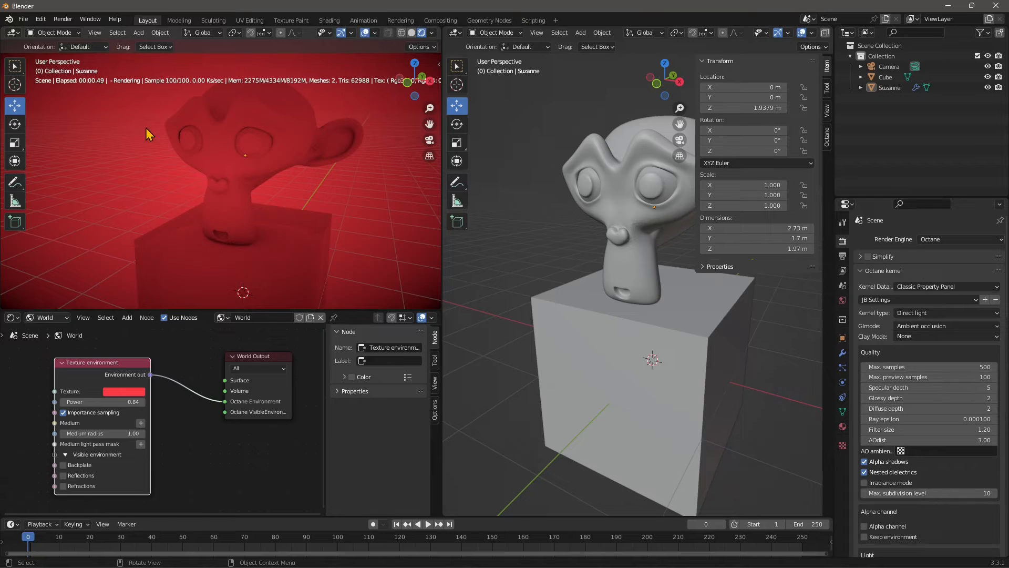
- Try the PMC kernel type, set it back to Path trace, and reopen the kernel type choices
{"action": "left_click", "coordinate": [910, 313]}
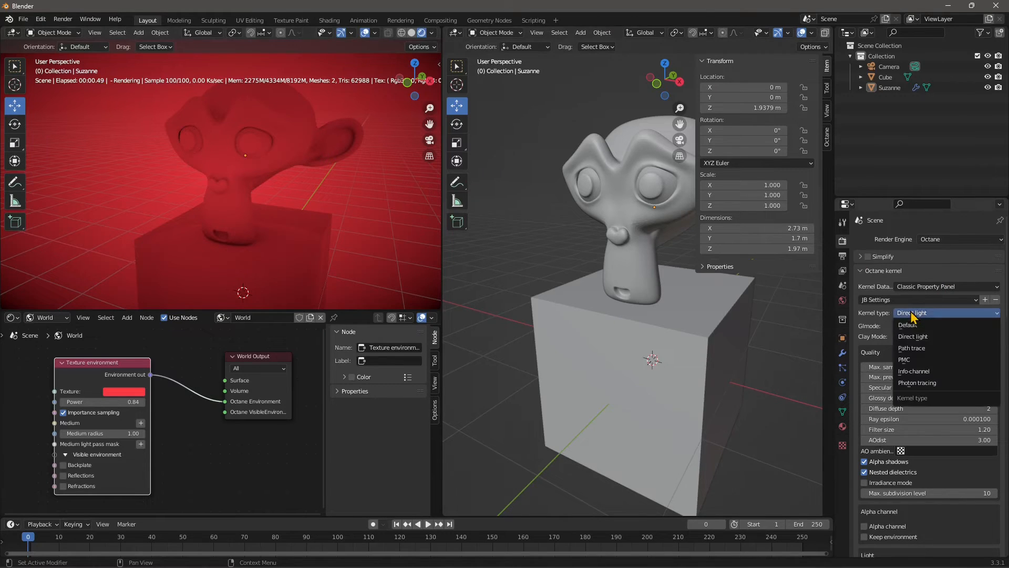
{"action": "left_click", "coordinate": [911, 360]}
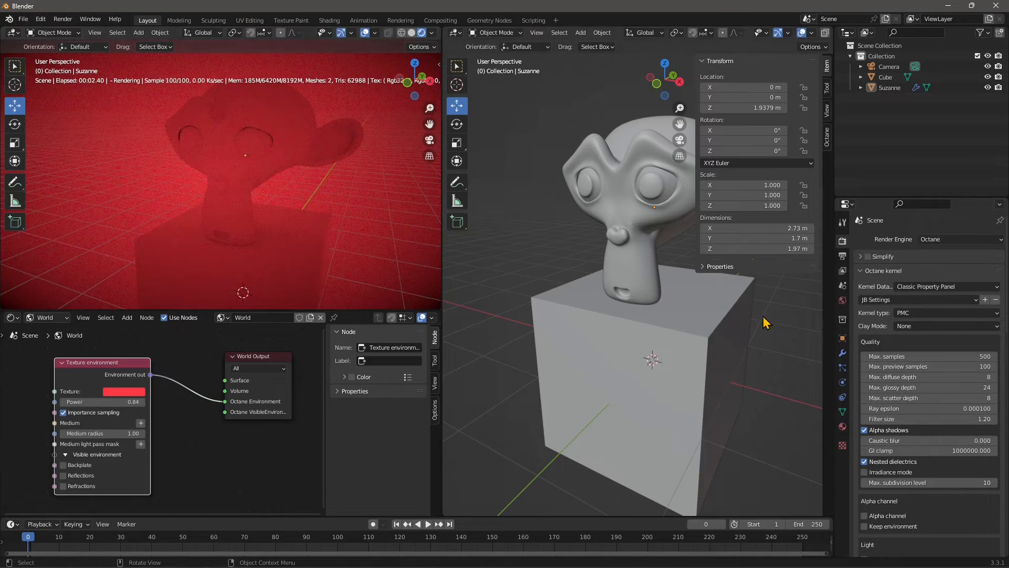
{"action": "left_click", "coordinate": [902, 314]}
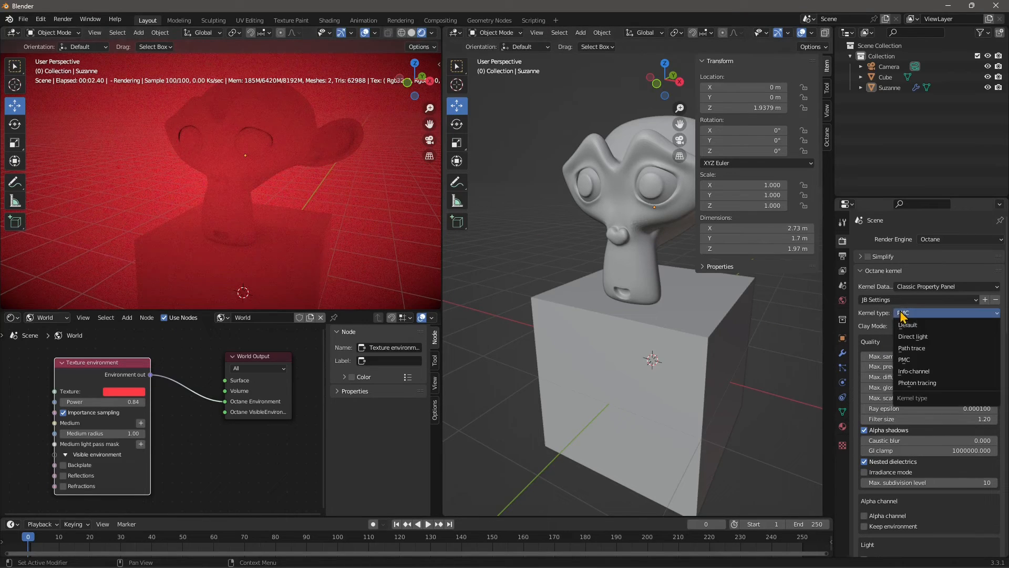
{"action": "left_click", "coordinate": [911, 348]}
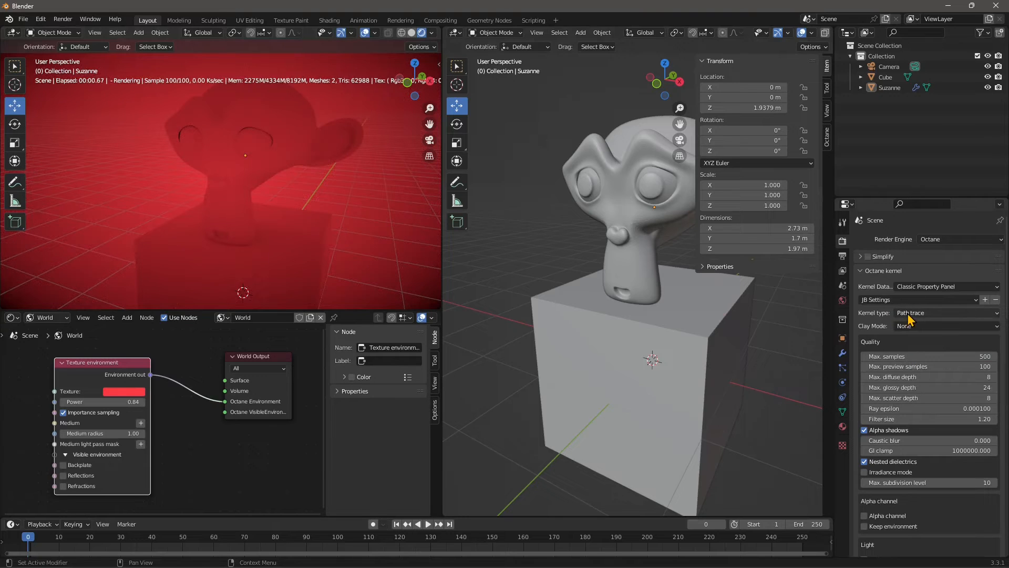
{"action": "left_click", "coordinate": [909, 314]}
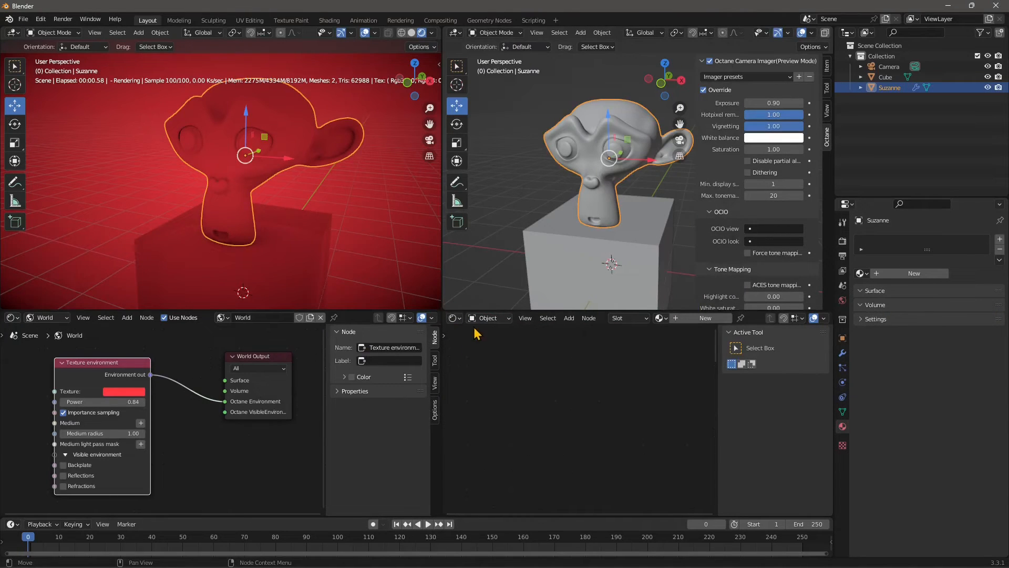
- Set the area below the solid viewport to a Shader Editor with the Object shader type, keeping the monkey head selected
{"action": "left_click", "coordinate": [455, 318]}
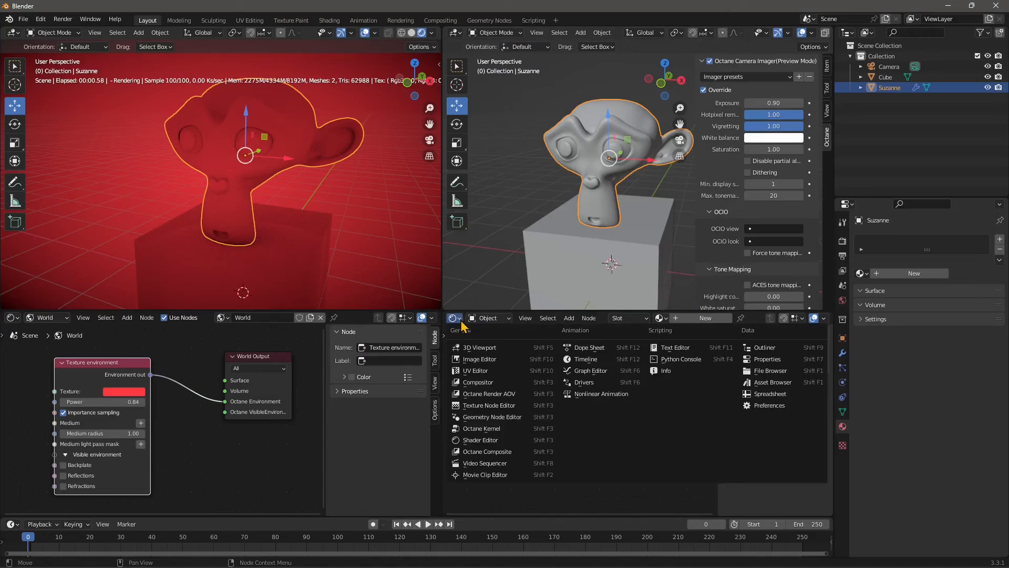
{"action": "left_click", "coordinate": [474, 441]}
{"action": "left_click", "coordinate": [487, 318]}
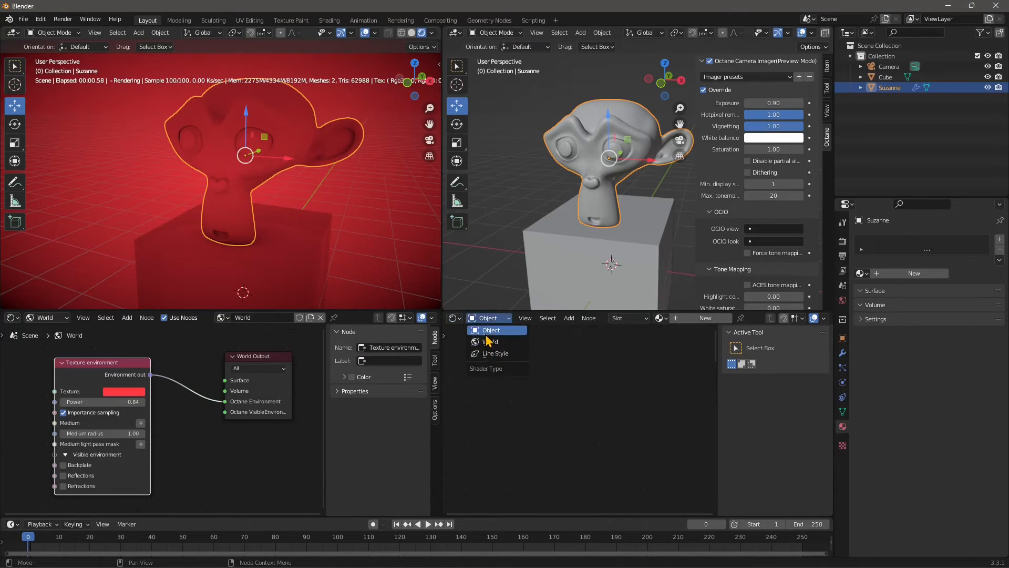
{"action": "left_click", "coordinate": [486, 335]}
{"action": "left_click", "coordinate": [544, 167]}
{"action": "left_click", "coordinate": [584, 182]}
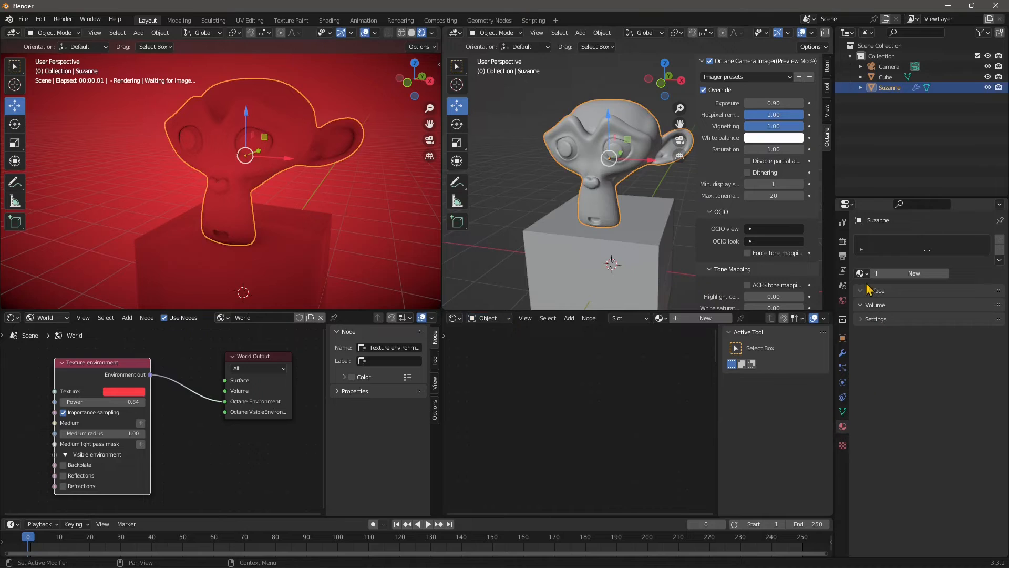
- Create a new Universal material for the monkey head and frame its nodes in the Object shader editor
{"action": "left_click", "coordinate": [914, 274]}
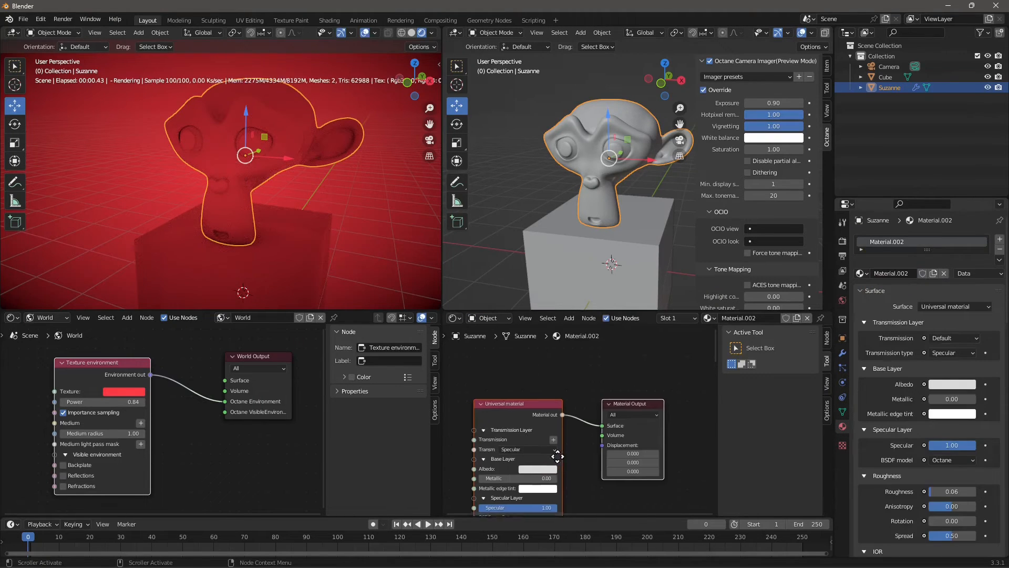
{"action": "middle_click_drag", "start_coordinate": [558, 457], "coordinate": [555, 420]}
{"action": "scroll", "coordinate": [580, 410], "scroll_direction": "up", "scroll_amount": 2}
{"action": "scroll", "coordinate": [520, 367], "scroll_direction": "down", "scroll_amount": 2}
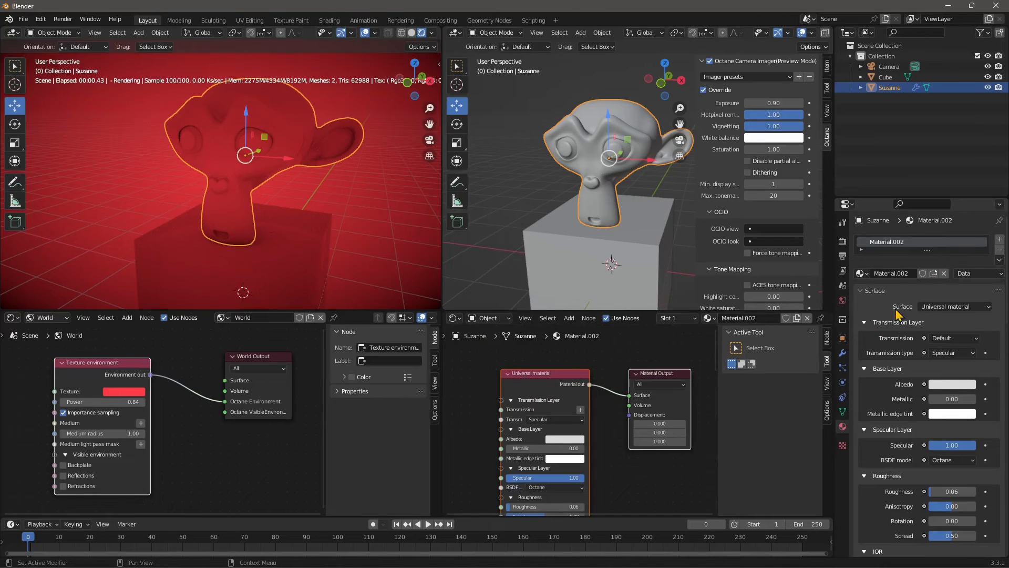
- Try red and green as the albedo color of the monkey head's Universal material
{"action": "left_click", "coordinate": [949, 386]}
{"action": "left_click_drag", "start_coordinate": [933, 304], "coordinate": [921, 317]}
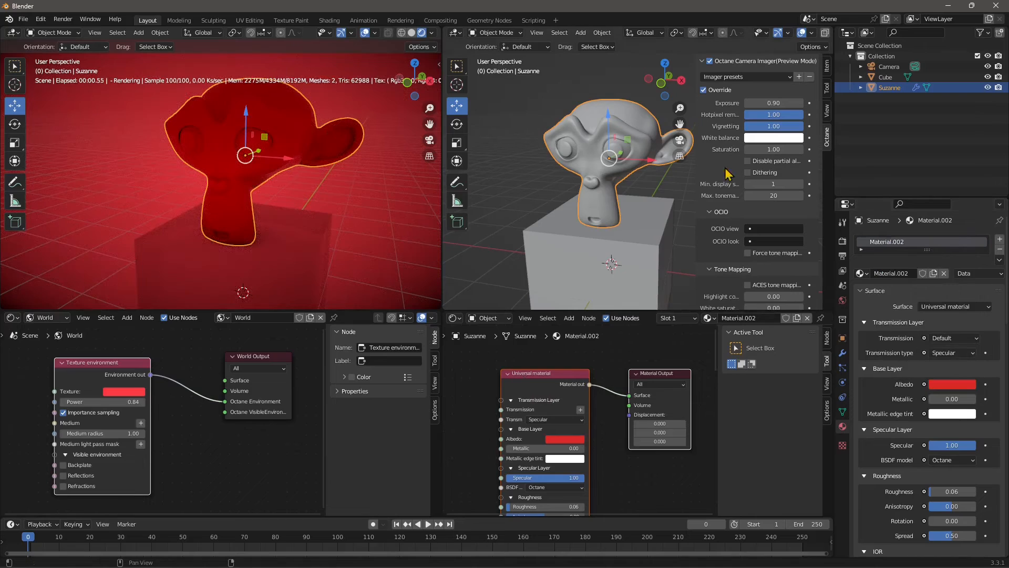
{"action": "left_click_drag", "start_coordinate": [914, 288], "coordinate": [887, 261]}
- Set the albedo of the monkey head's material to a saturated blue-violet and deselect the head
{"action": "left_click", "coordinate": [946, 386]}
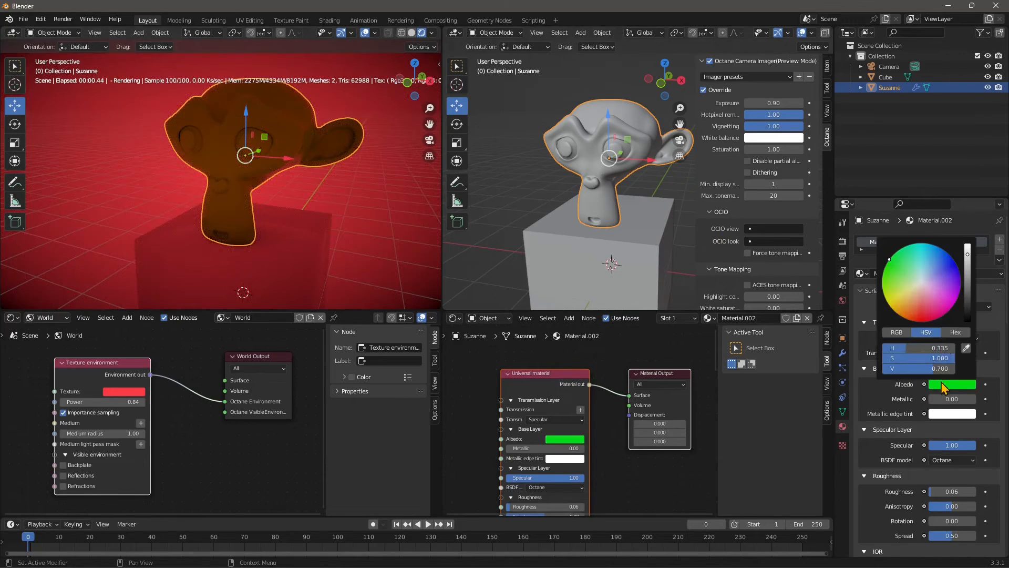
{"action": "left_click", "coordinate": [954, 260]}
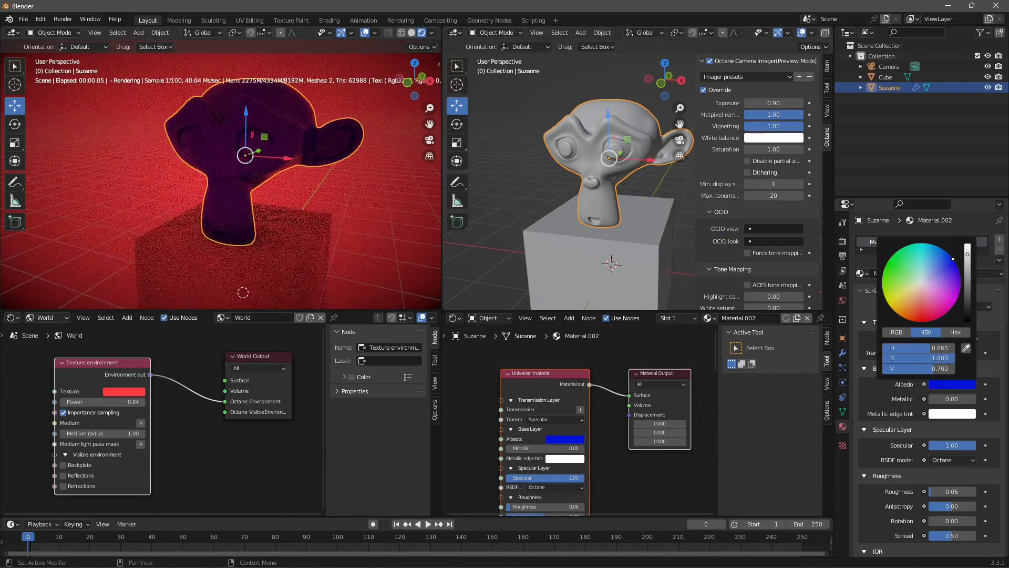
{"action": "left_click_drag", "start_coordinate": [955, 260], "coordinate": [960, 275]}
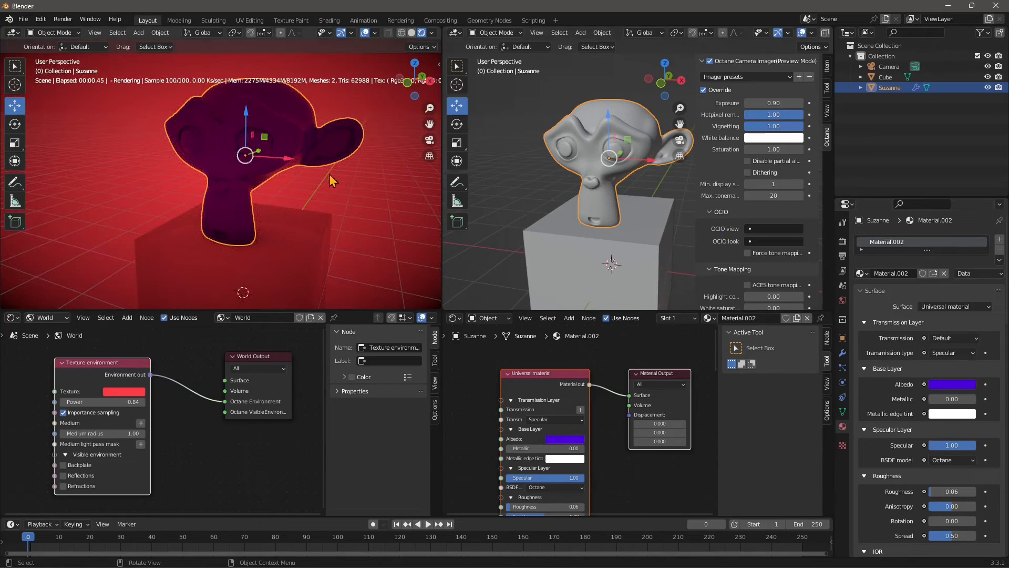
{"action": "left_click", "coordinate": [358, 194]}
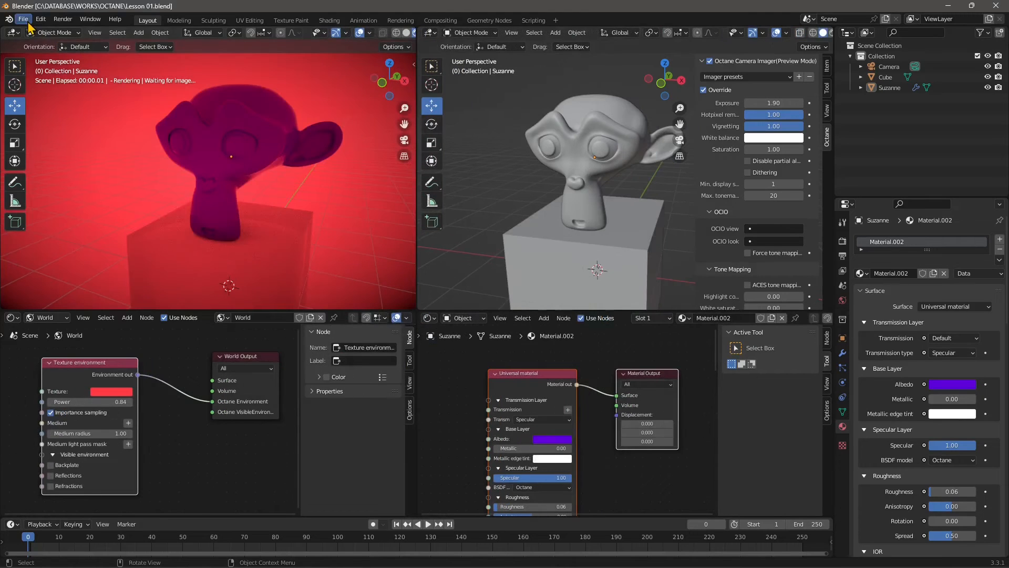
- Look up the Save Startup File option among the default file settings without saving
{"action": "left_click", "coordinate": [23, 19]}
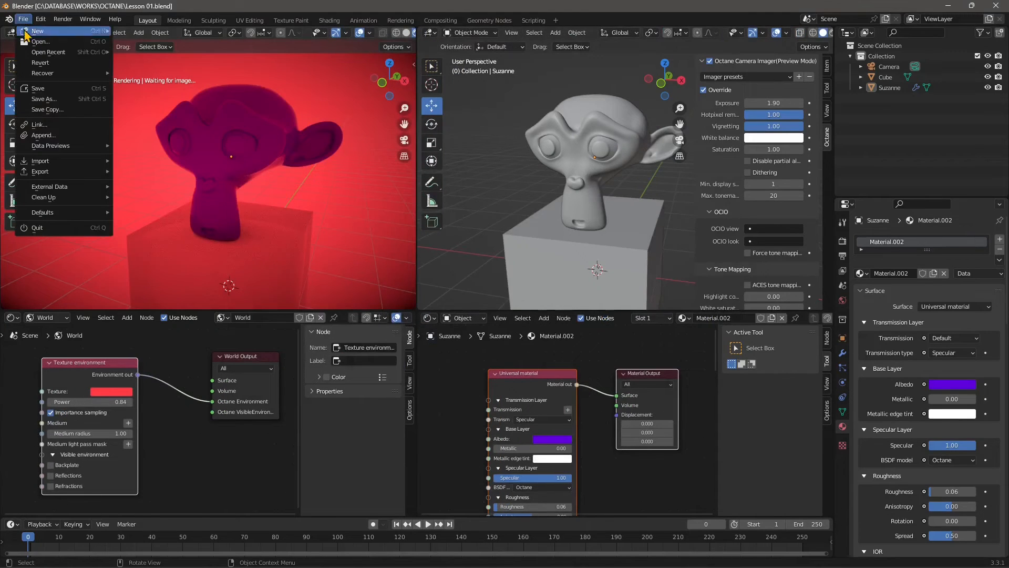
{"action": "mouse_move", "coordinate": [38, 216]}
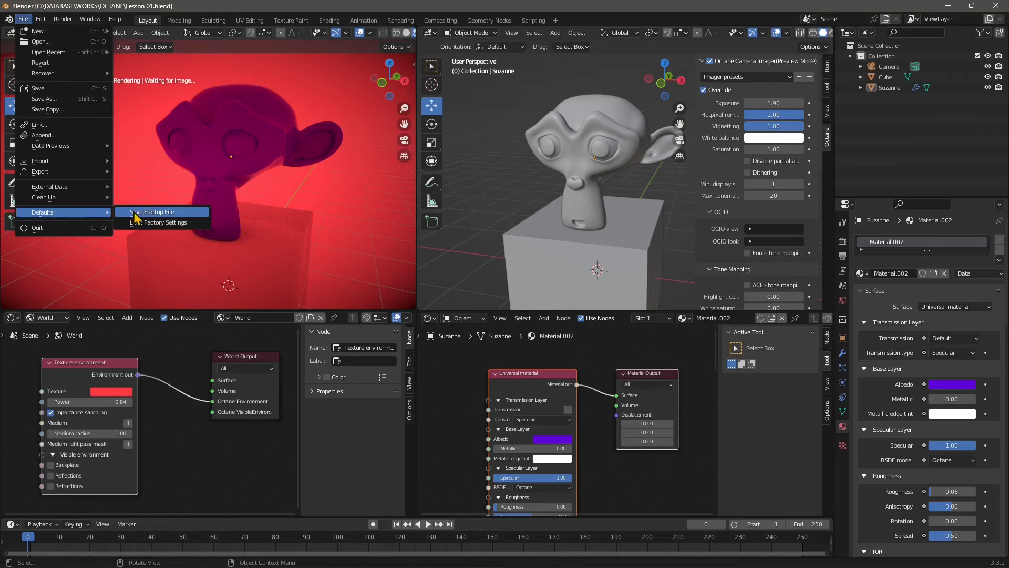
{"action": "left_click", "coordinate": [23, 19]}
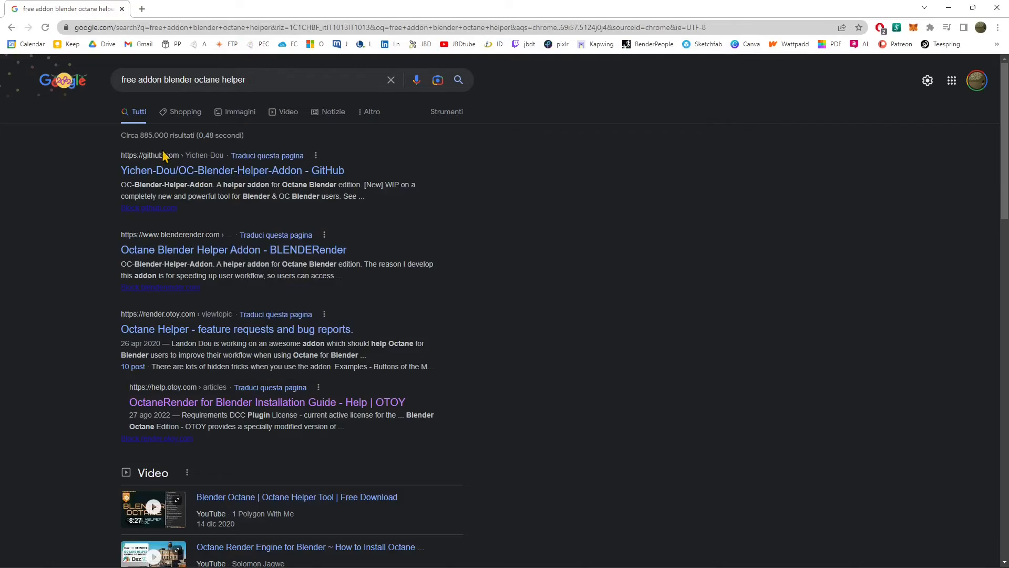
- Switch to the web browser and review the search "free addon blender octane helper", highlighting its terms
{"action": "left_click_drag", "start_coordinate": [138, 85], "coordinate": [259, 83]}
{"action": "left_click", "coordinate": [180, 82]}
{"action": "double_click", "coordinate": [181, 80]}
{"action": "left_click", "coordinate": [556, 191]}
{"action": "left_click_drag", "start_coordinate": [126, 82], "coordinate": [255, 82]}
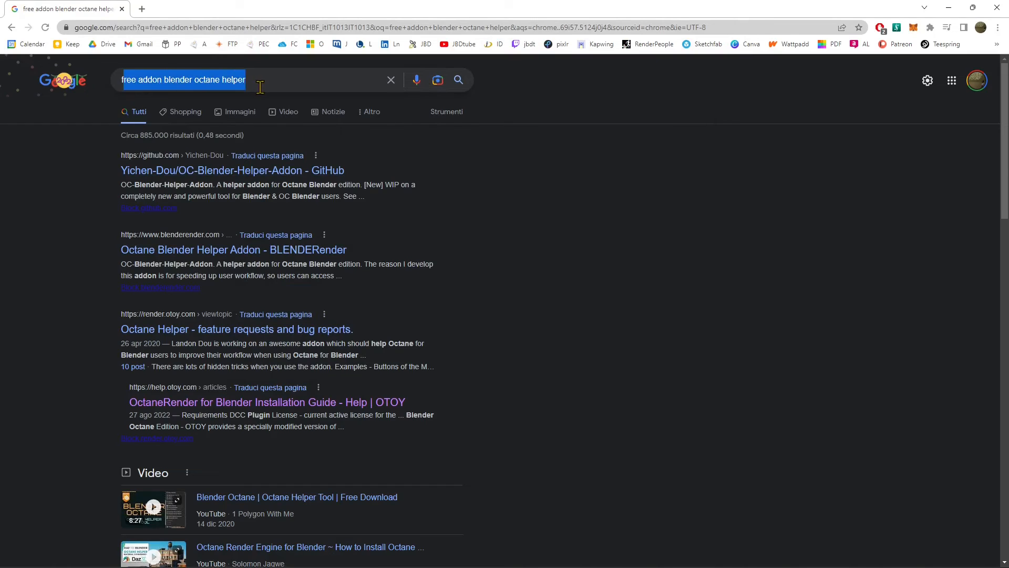
{"action": "left_click", "coordinate": [58, 177]}
- Open the OC-Blender-Helper-Addon GitHub repository and download Octane_Helper.zip from the Octane Helper v2.7.7 release
{"action": "left_click", "coordinate": [161, 173]}
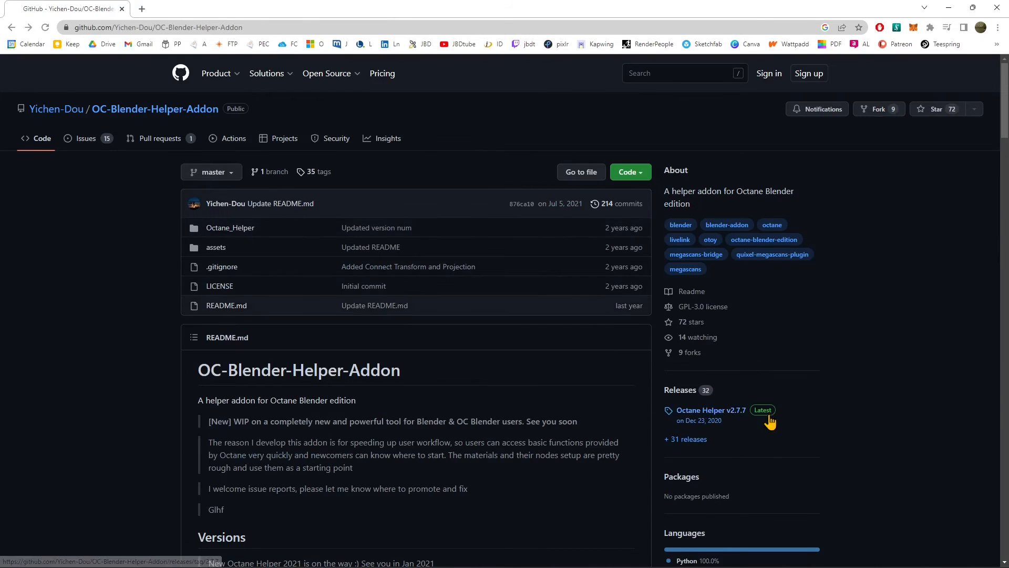
{"action": "left_click", "coordinate": [707, 423]}
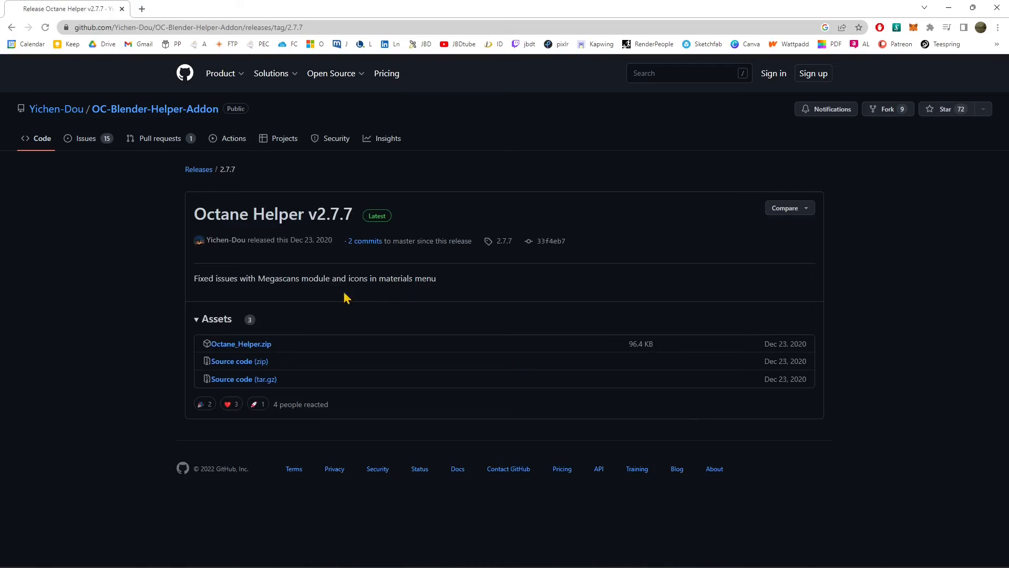
{"action": "left_click", "coordinate": [230, 346]}
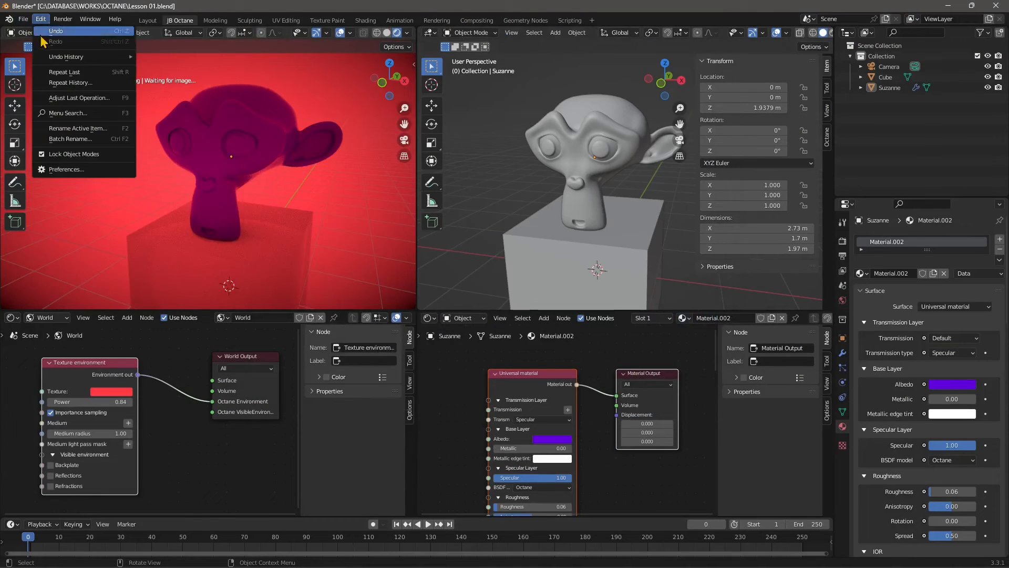
- Switch to Blender and install the add-on Octane_Helper.zip from the Downloads folder through the add-on preferences
{"action": "left_click", "coordinate": [60, 168]}
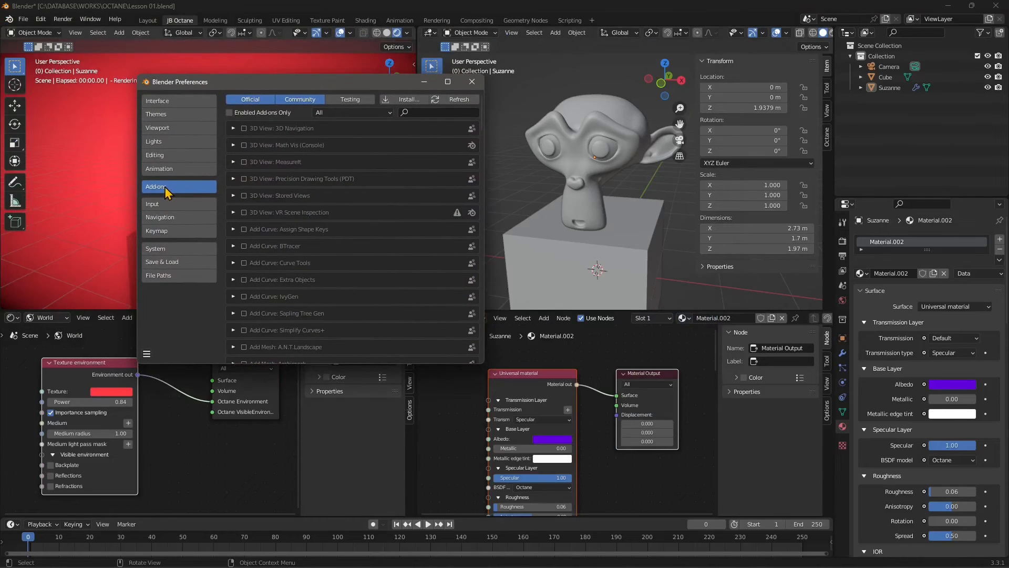
{"action": "left_click", "coordinate": [413, 100]}
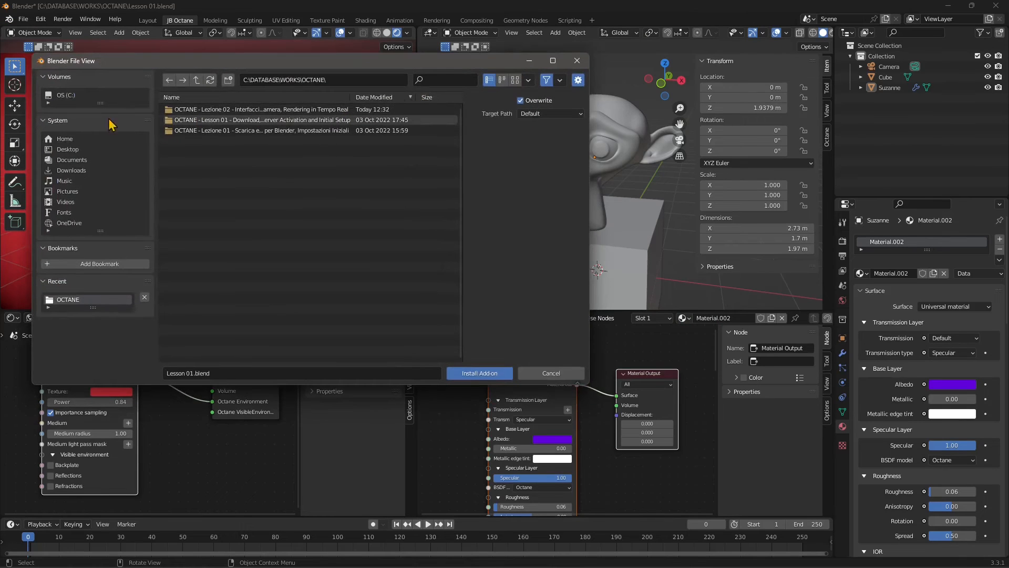
{"action": "left_click", "coordinate": [71, 171]}
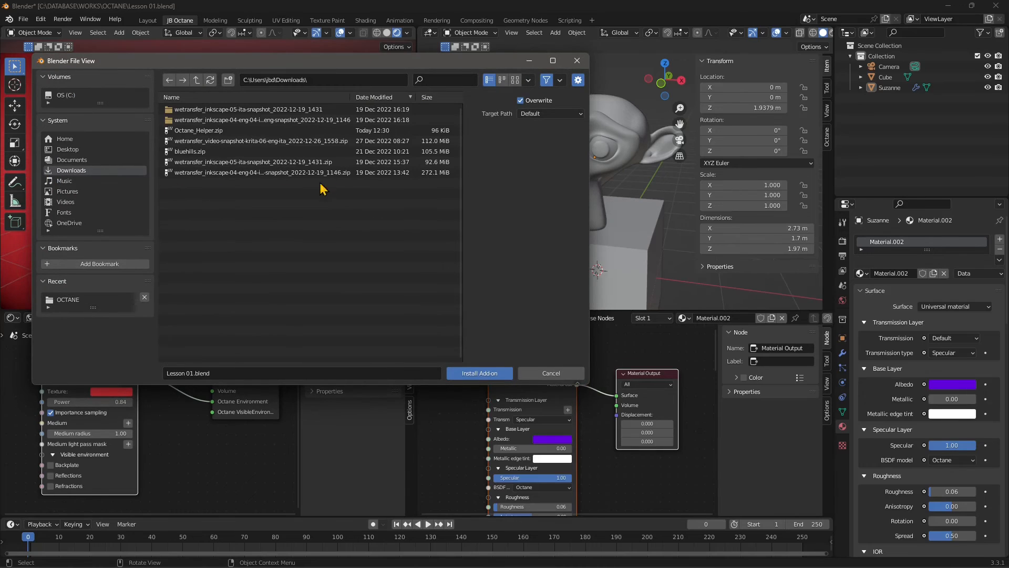
{"action": "left_click", "coordinate": [373, 130]}
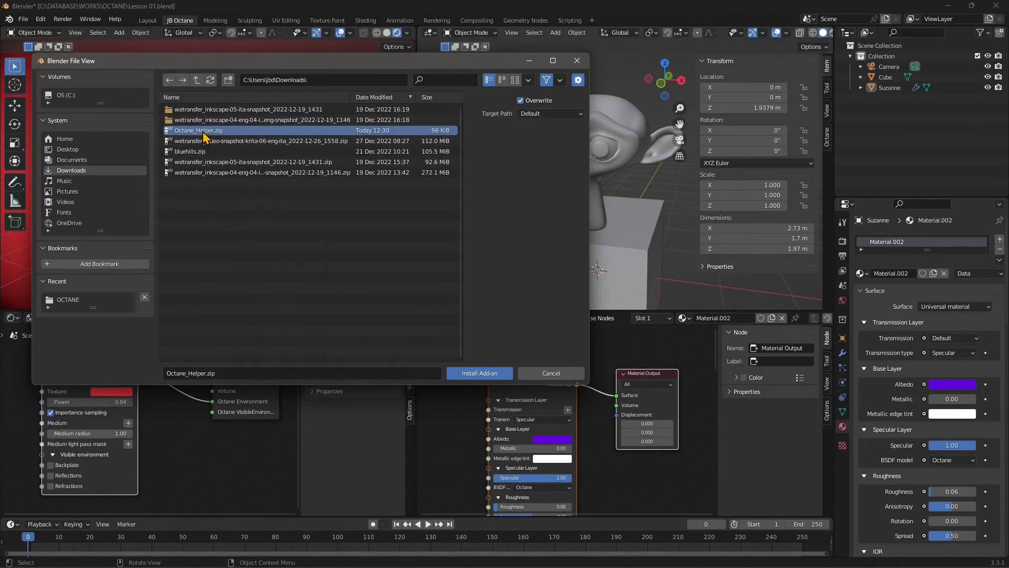
{"action": "left_click", "coordinate": [476, 371]}
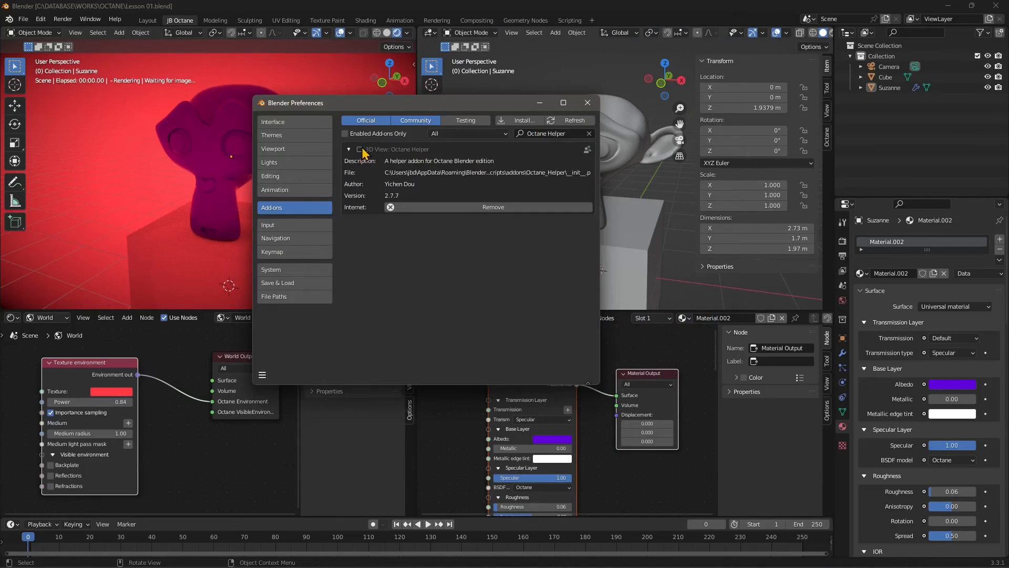
- Remove the Octane Helper add-on, confirm the removal and close the preferences
{"action": "left_click", "coordinate": [480, 207]}
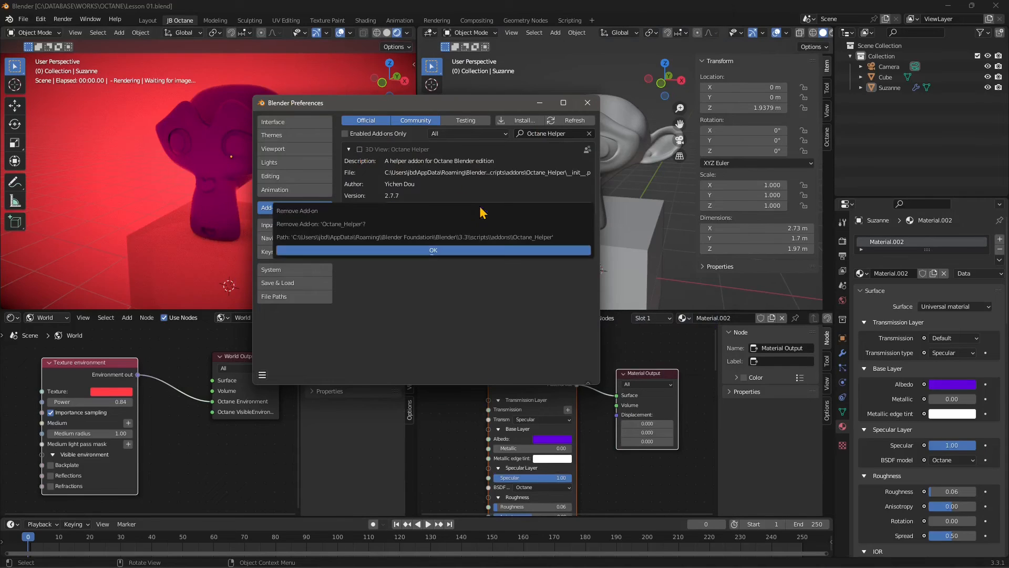
{"action": "left_click", "coordinate": [435, 250]}
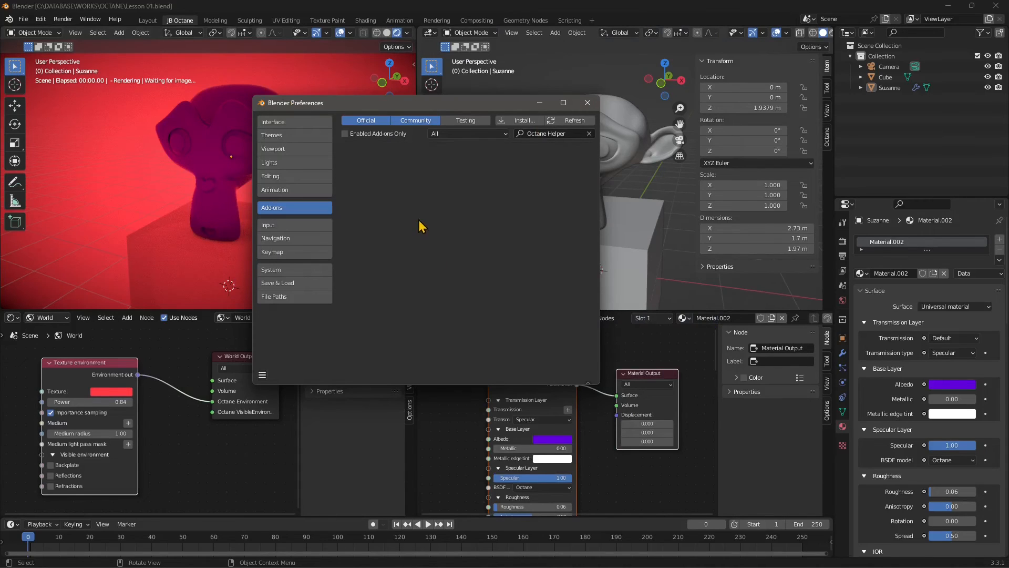
{"action": "left_click", "coordinate": [587, 103]}
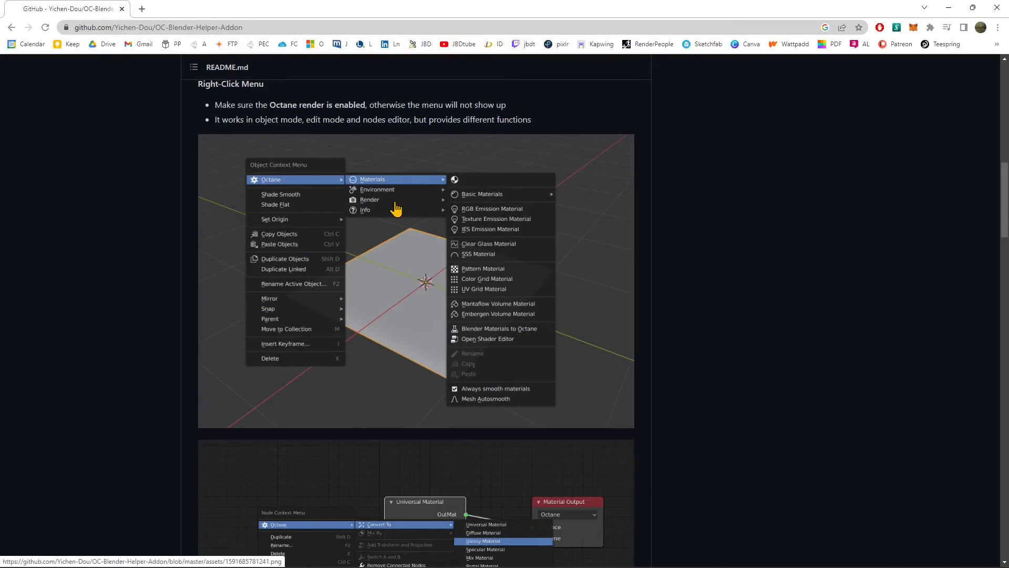
- Read through the OC-Blender-Helper-Addon README in the browser, including its features, Megascans Livelink notes and questions, and close the browser
{"action": "scroll", "coordinate": [394, 211], "scroll_direction": "up", "scroll_amount": 12}
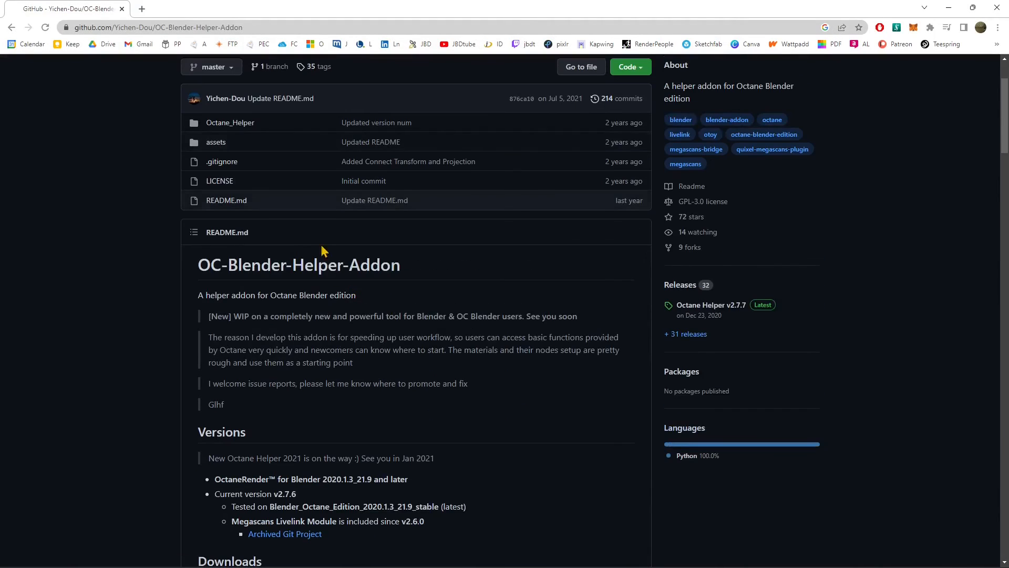
{"action": "scroll", "coordinate": [389, 315], "scroll_direction": "down", "scroll_amount": 4}
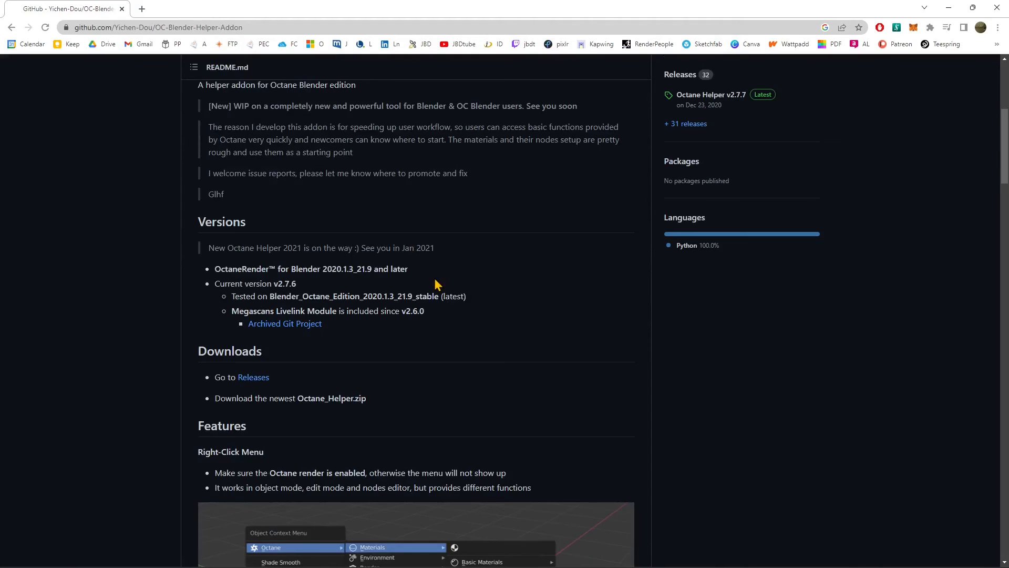
{"action": "scroll", "coordinate": [436, 285], "scroll_direction": "down", "scroll_amount": 9}
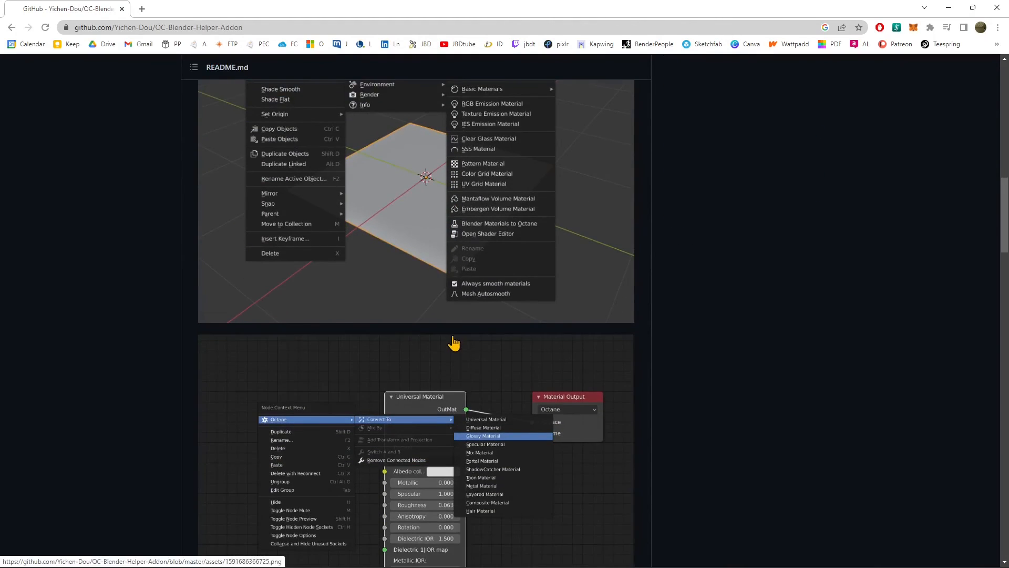
{"action": "scroll", "coordinate": [453, 343], "scroll_direction": "down", "scroll_amount": 3}
{"action": "scroll", "coordinate": [454, 343], "scroll_direction": "up", "scroll_amount": 6}
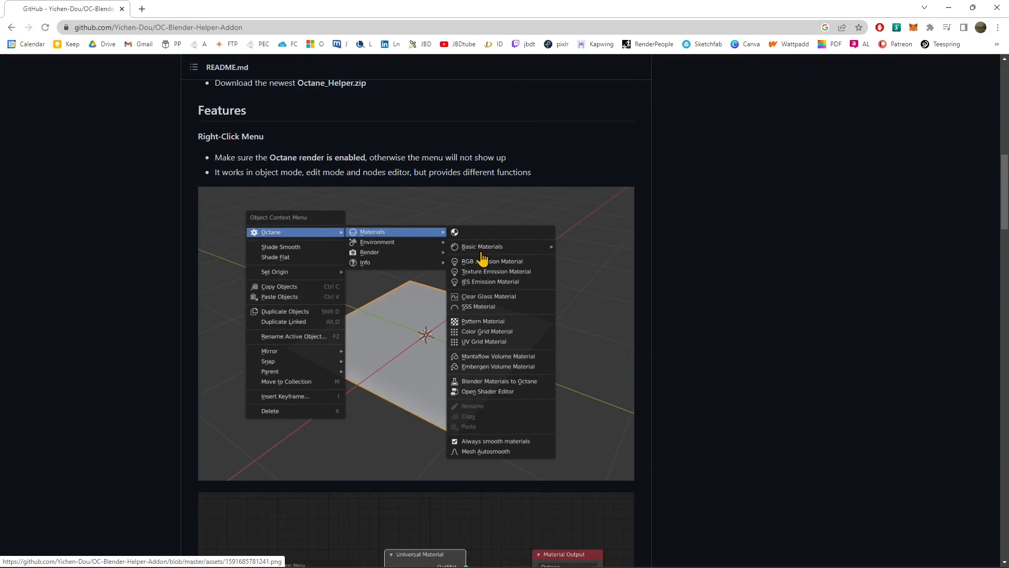
{"action": "scroll", "coordinate": [390, 294], "scroll_direction": "down", "scroll_amount": 2}
{"action": "scroll", "coordinate": [389, 294], "scroll_direction": "down", "scroll_amount": 3}
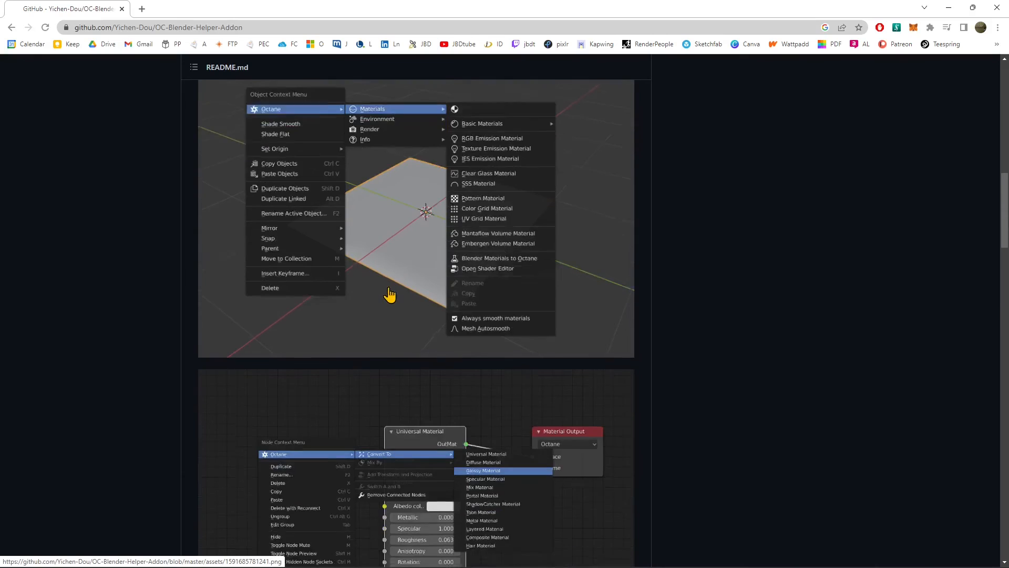
{"action": "scroll", "coordinate": [390, 289], "scroll_direction": "down", "scroll_amount": 7}
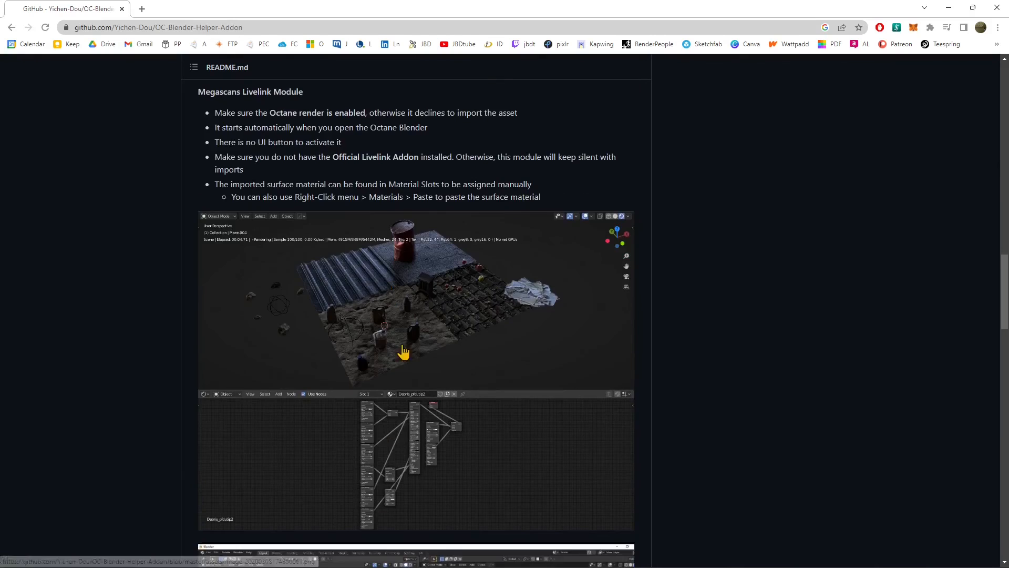
{"action": "scroll", "coordinate": [405, 349], "scroll_direction": "down", "scroll_amount": 13}
{"action": "scroll", "coordinate": [413, 402], "scroll_direction": "down", "scroll_amount": 14}
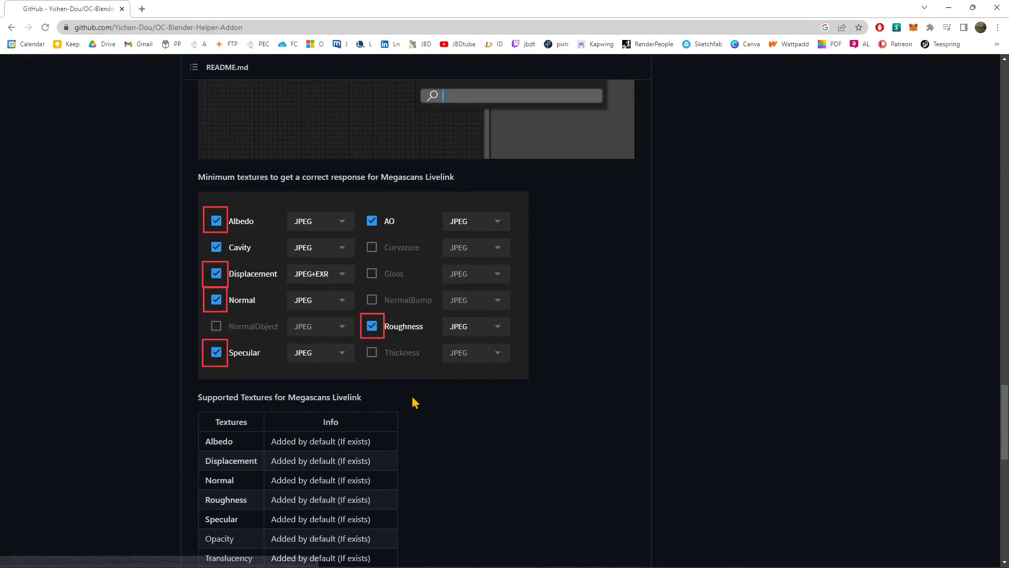
{"action": "scroll", "coordinate": [412, 393], "scroll_direction": "down", "scroll_amount": 4}
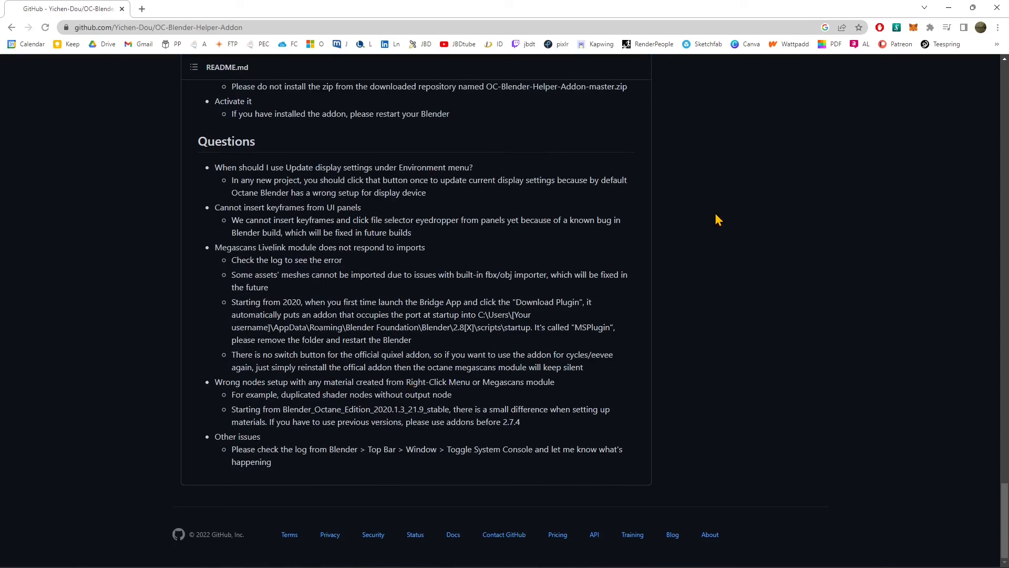
{"action": "left_click", "coordinate": [1001, 11]}
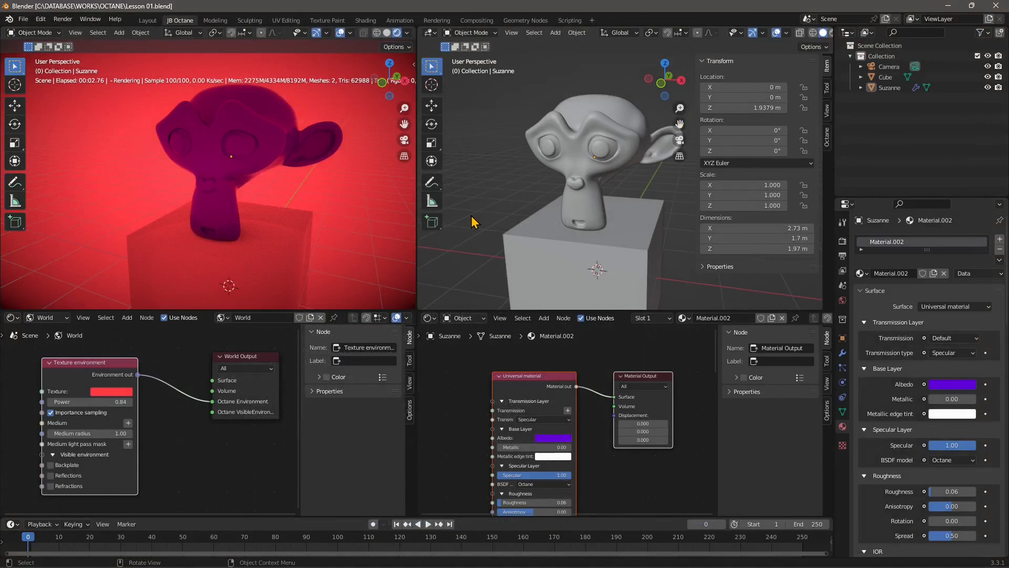